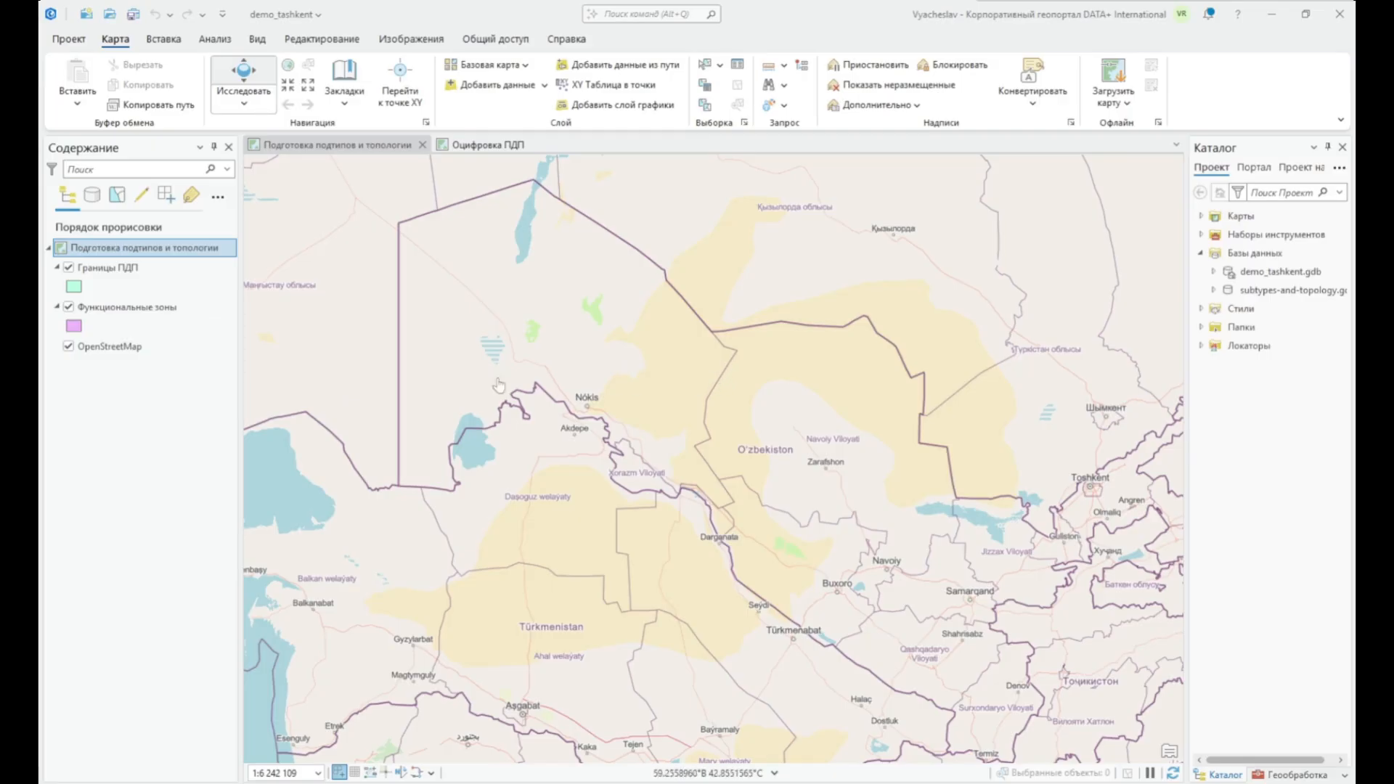
- Open subtype management for the Функциональные зоны layer and set the subtype field to type
right_click(171, 319)
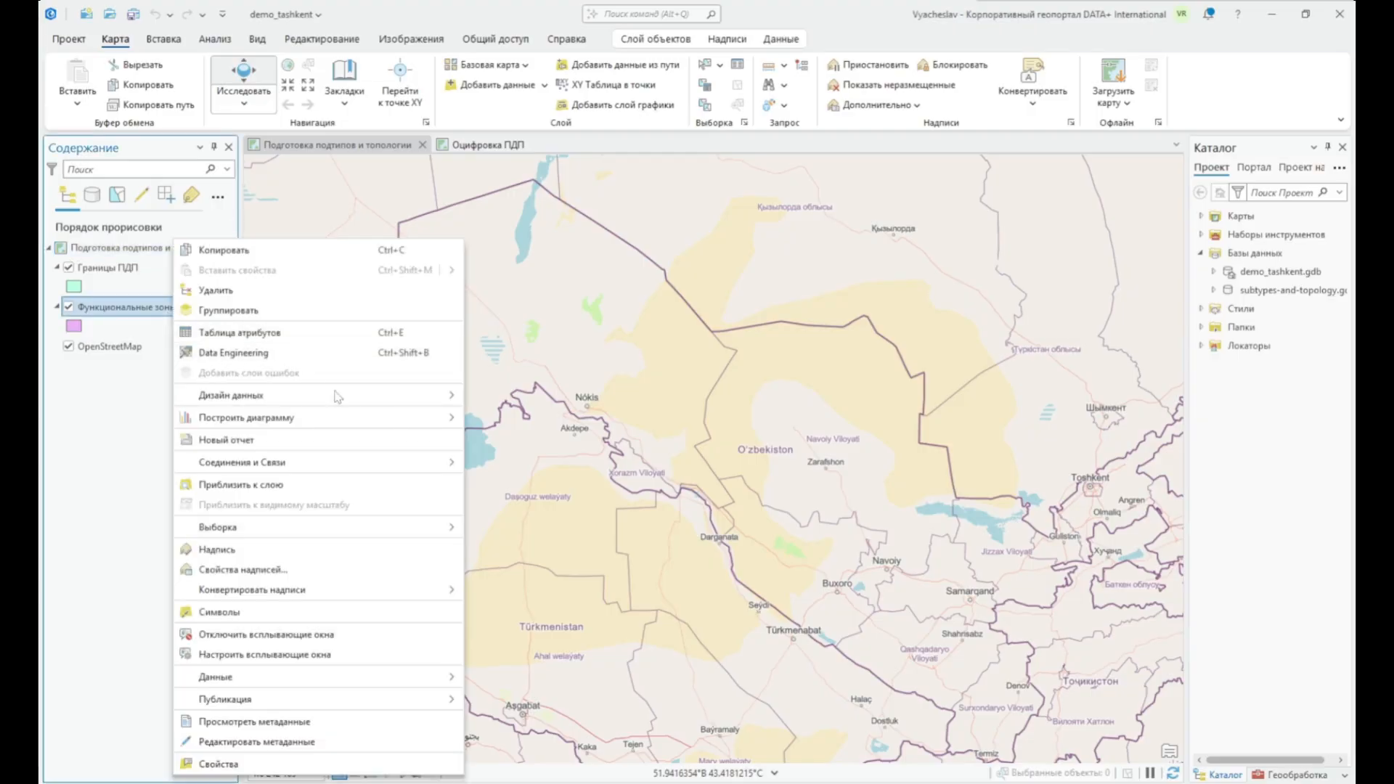
mouse_move(366, 403)
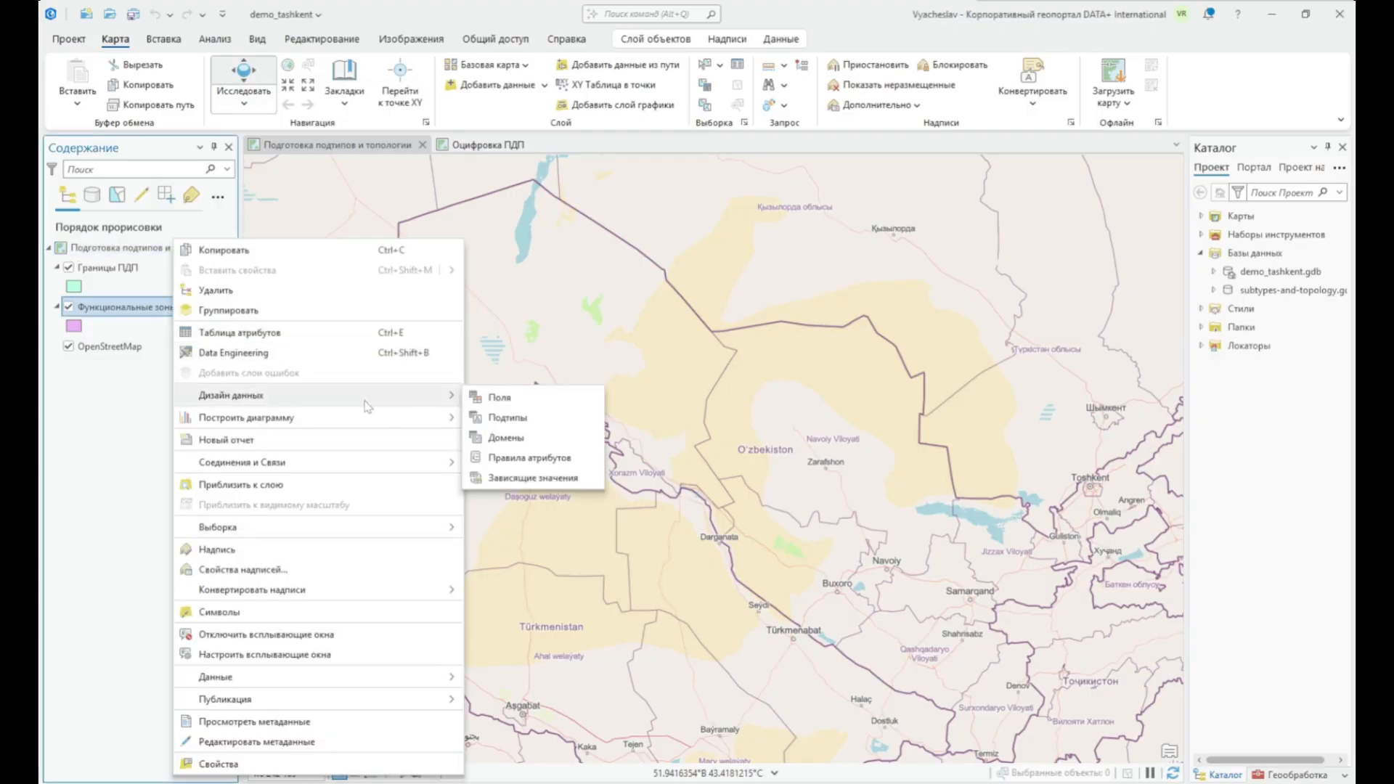
left_click(508, 418)
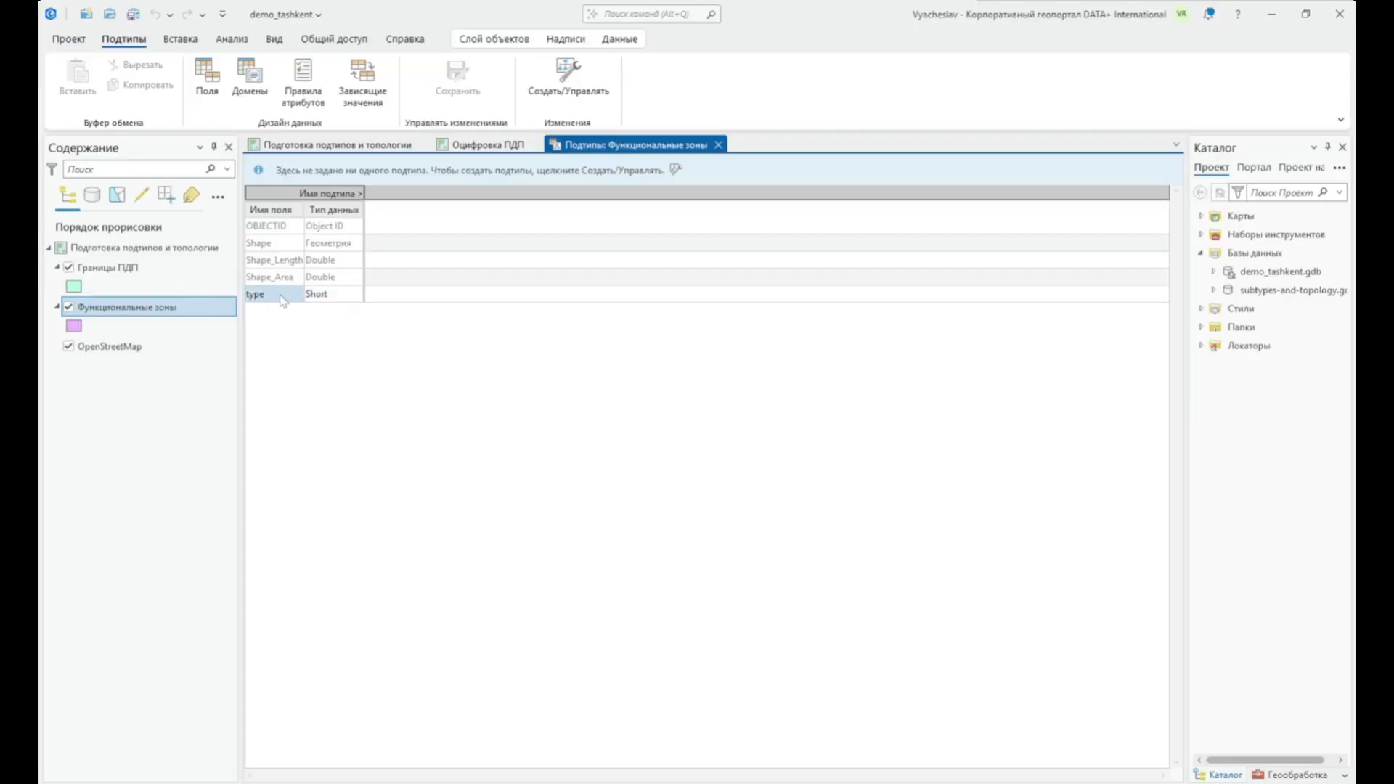
left_click(563, 90)
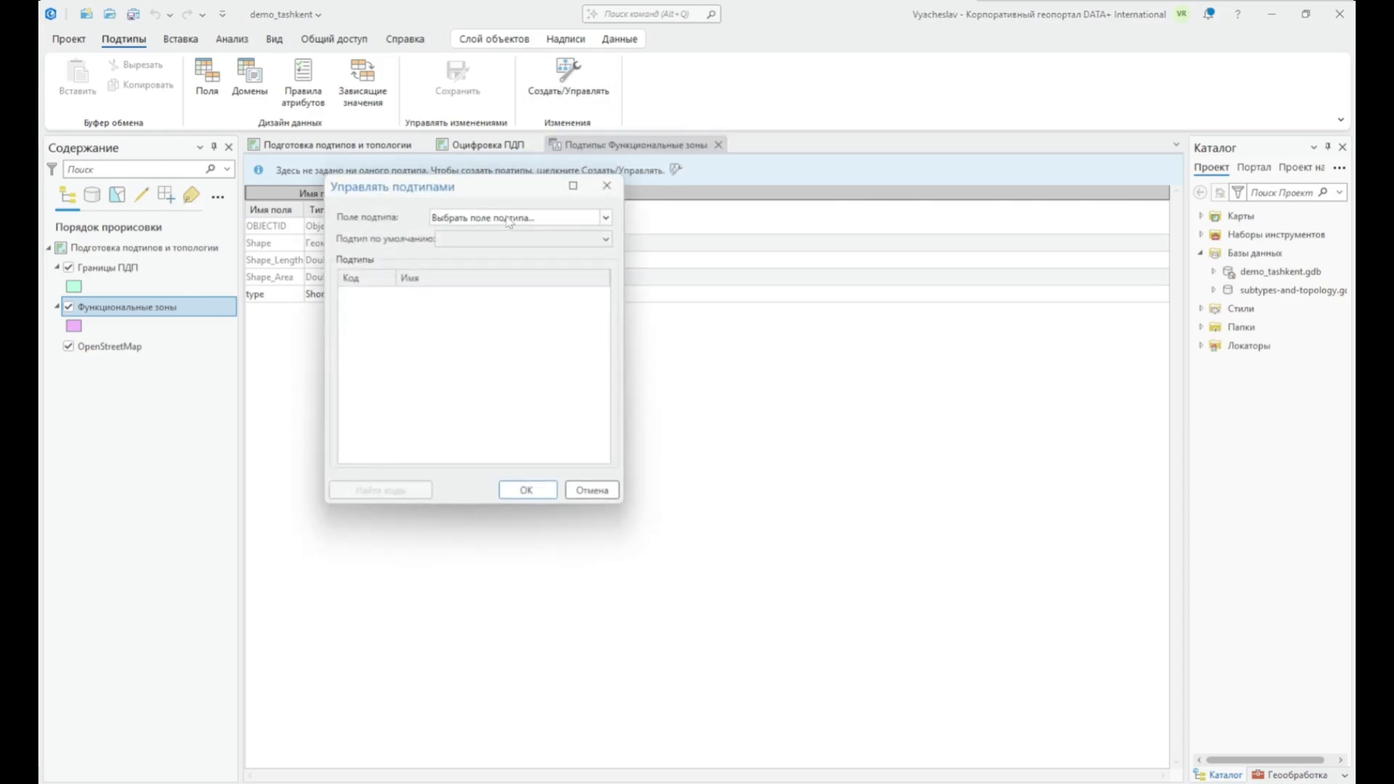
left_click(506, 220)
left_click(500, 248)
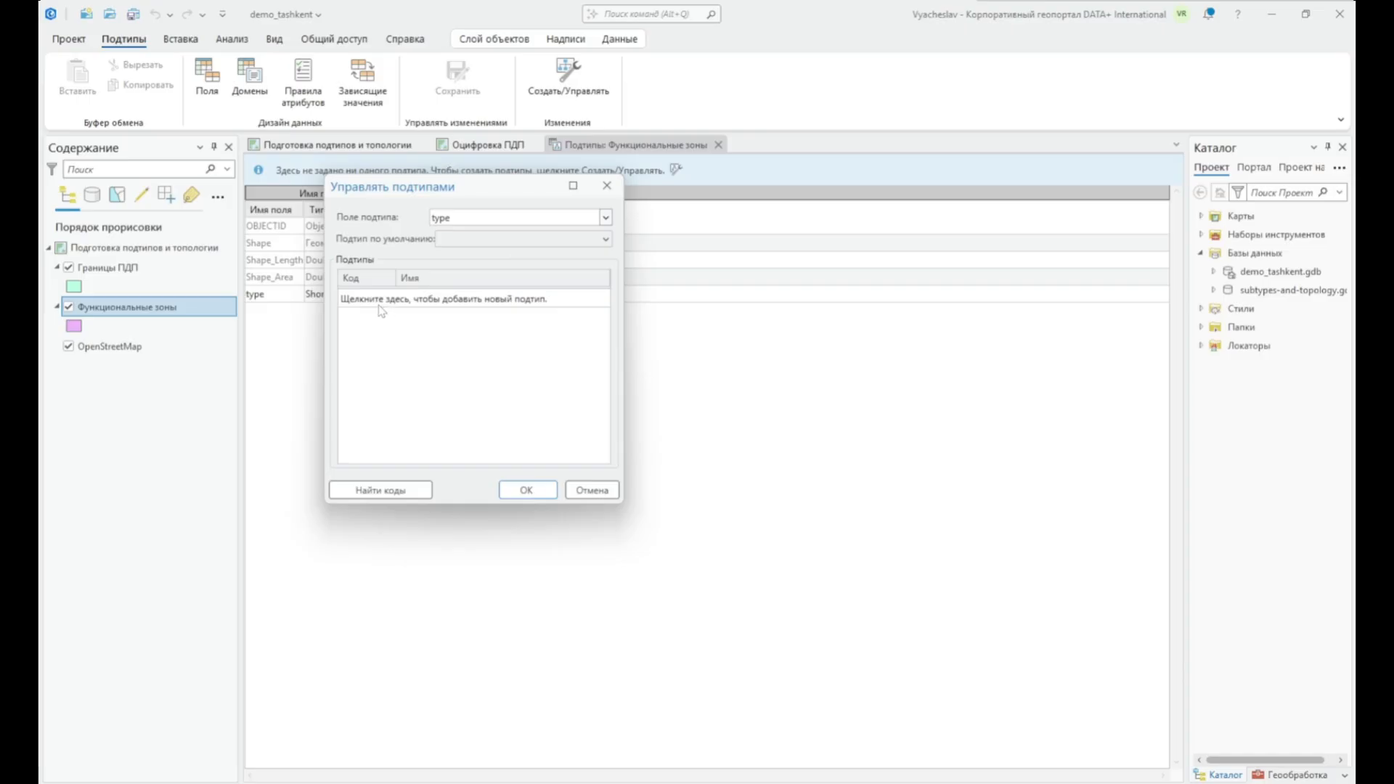
- Add three subtypes for the functional zones: code 1 Жилое, code 2 Рекреационное and code 3 Промышленное
left_click(381, 301)
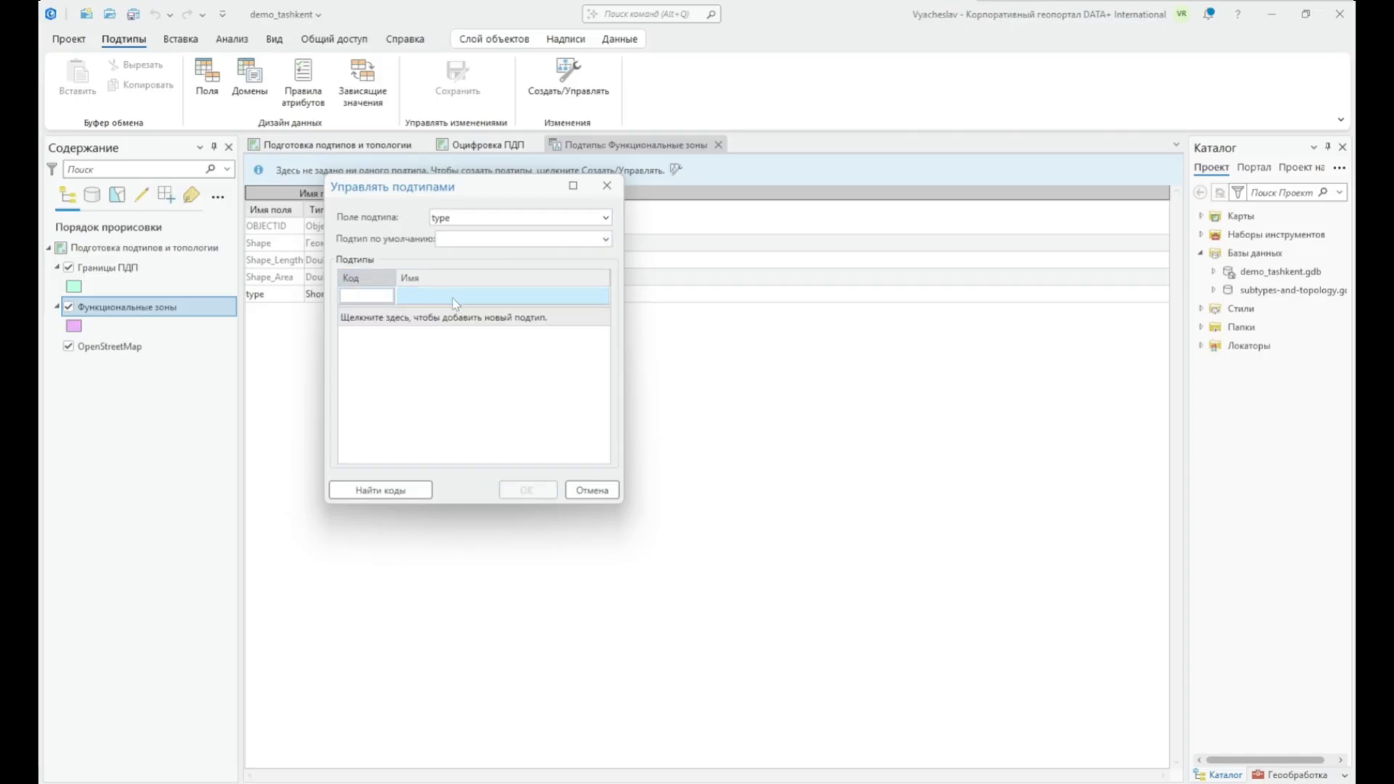
key("Tab")
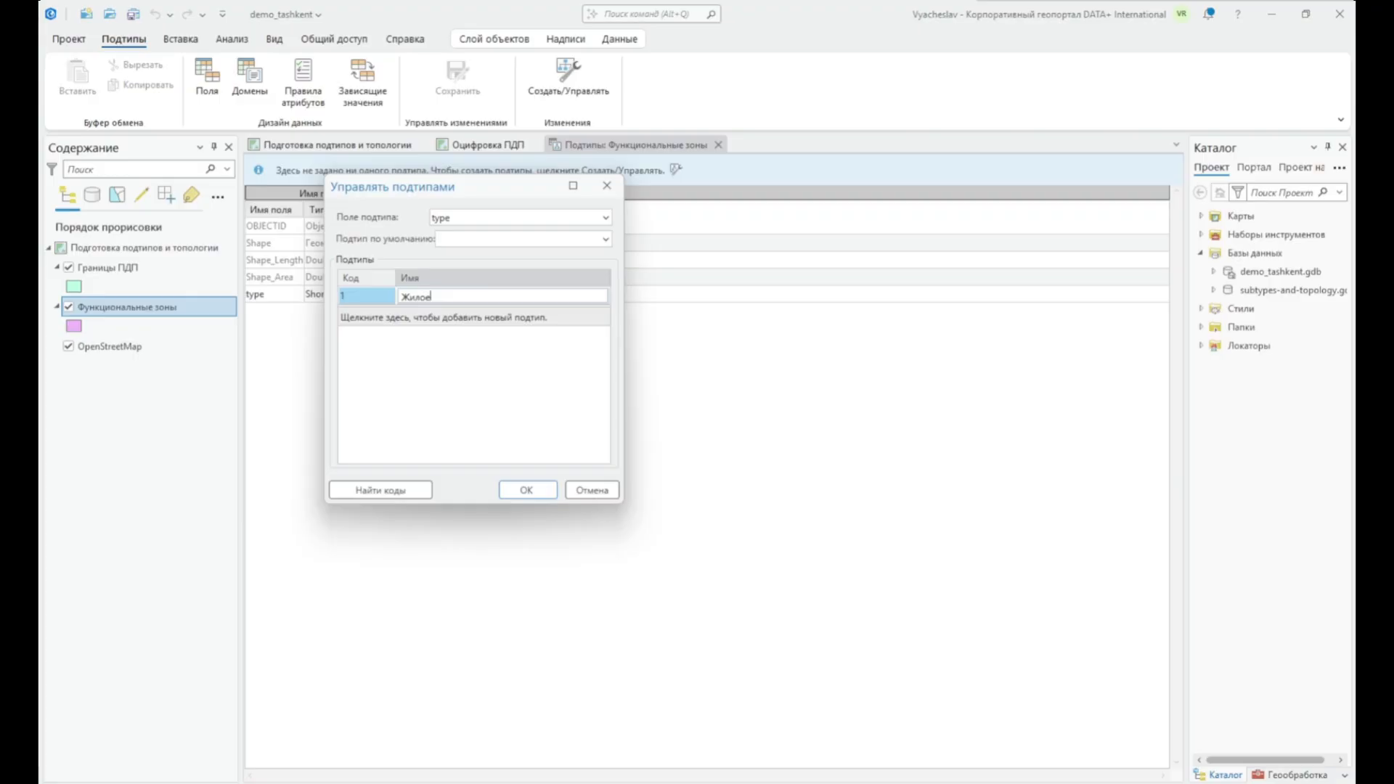
left_click(377, 321)
type("2")
key("Tab")
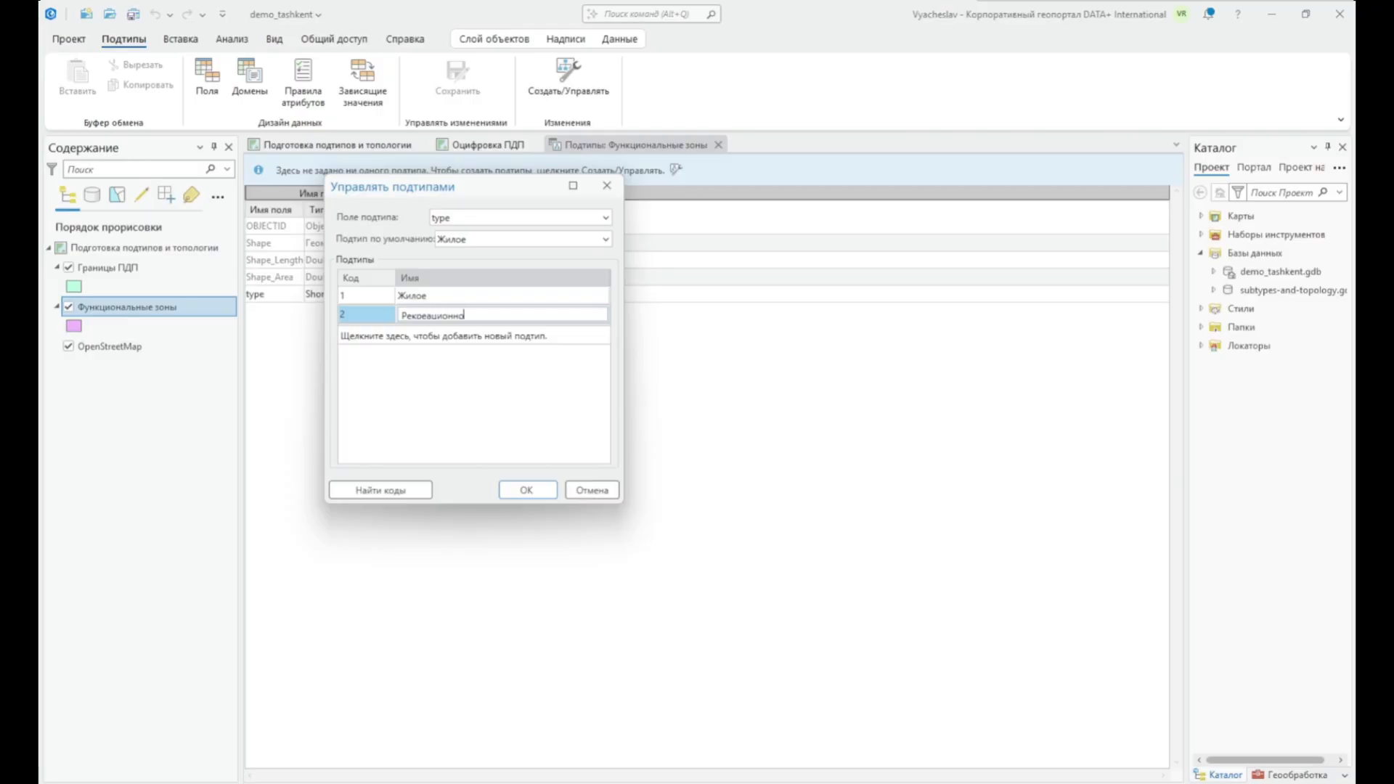
left_click(406, 337)
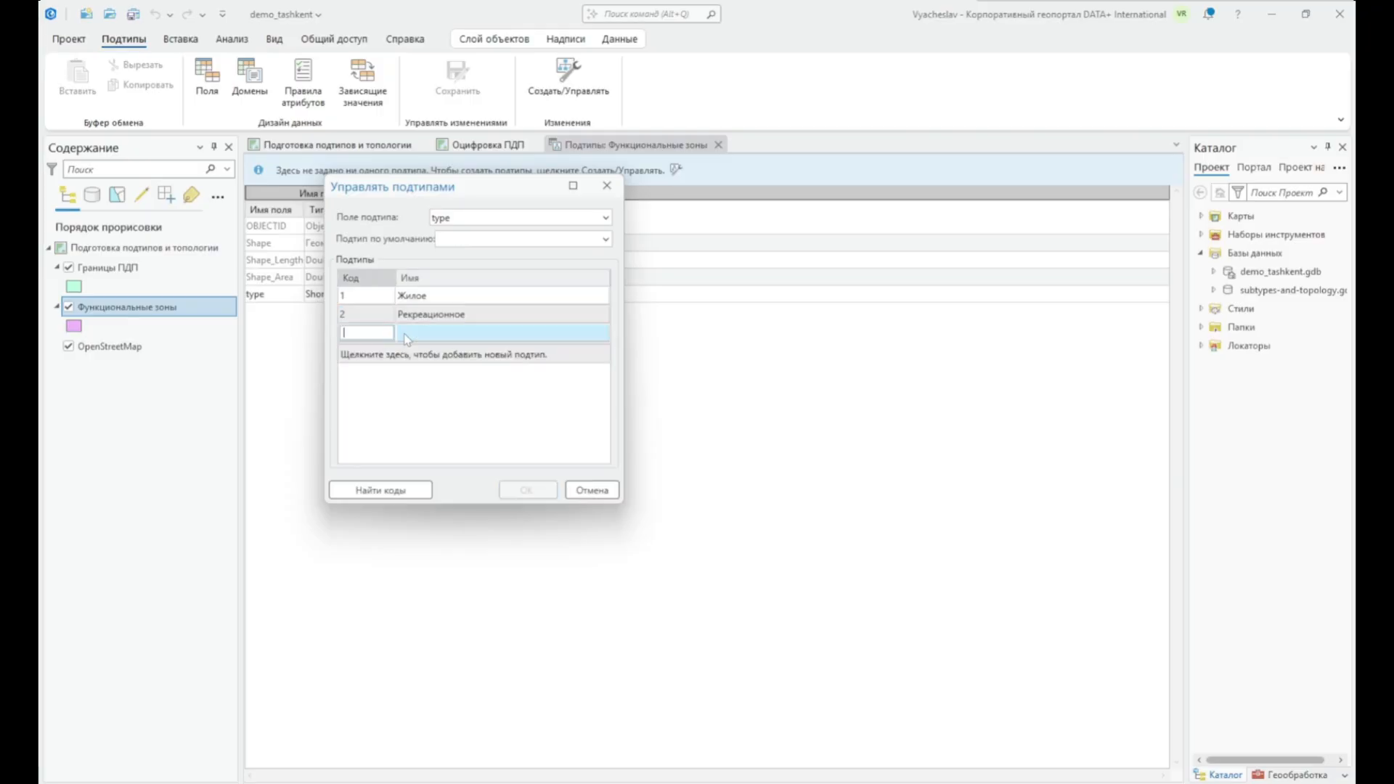
type("3")
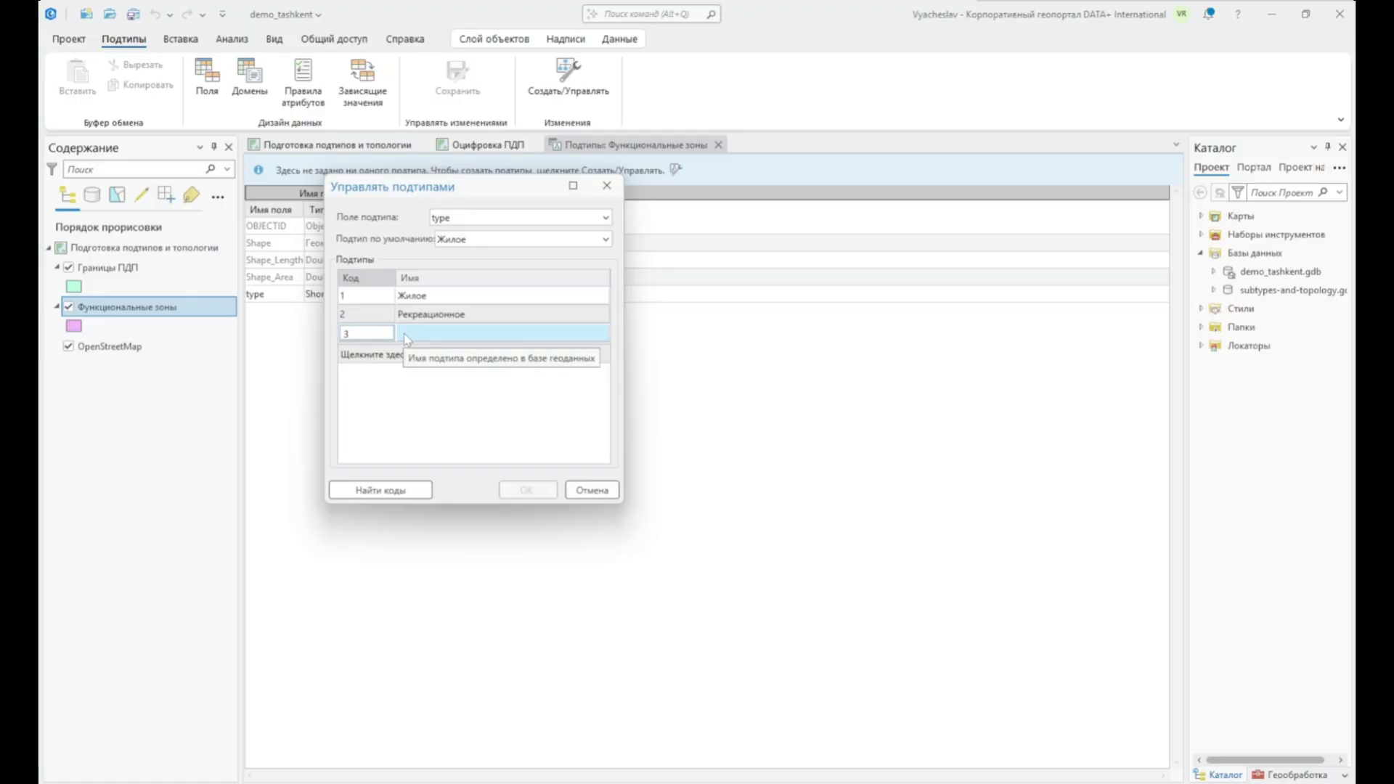
left_click(404, 334)
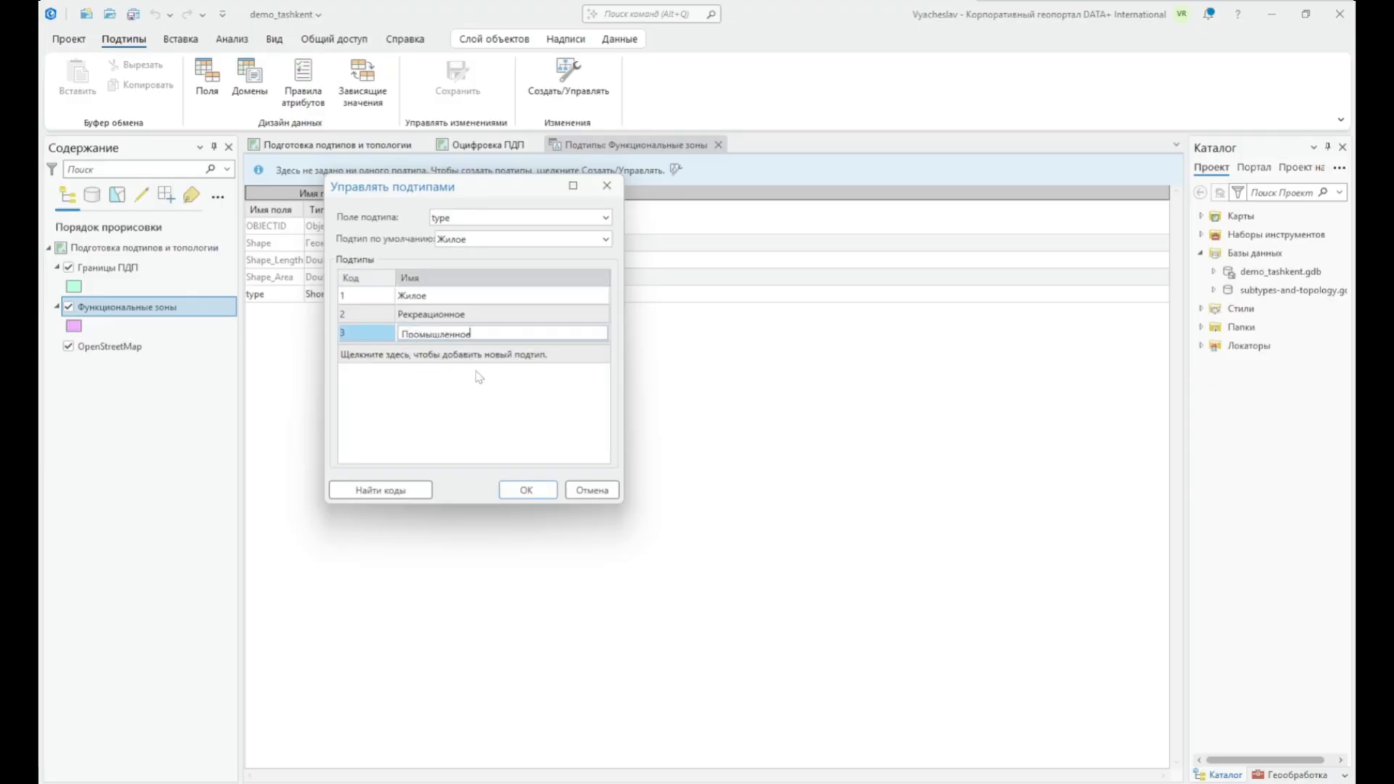
- Confirm the subtype list, save the changes to Функциональные зоны and close its subtypes view
left_click(527, 317)
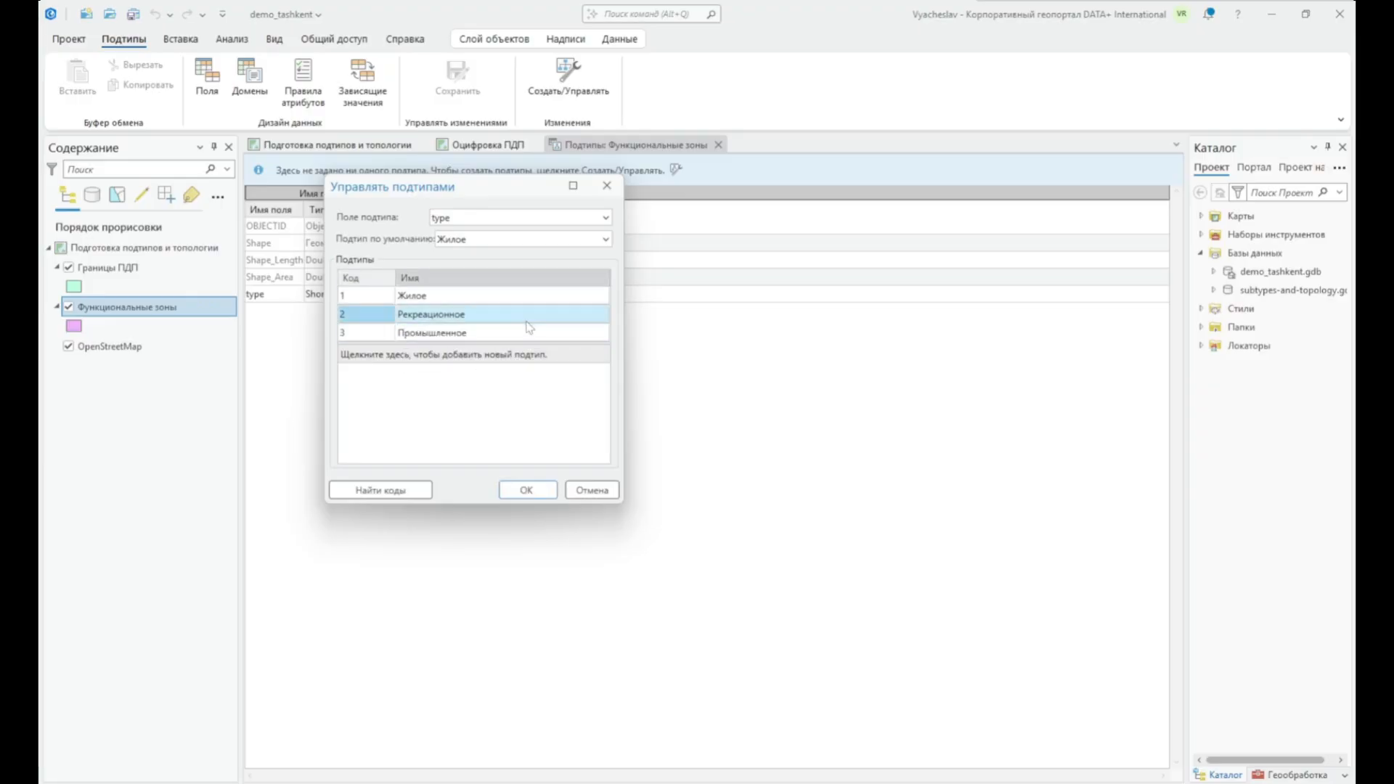
left_click(533, 490)
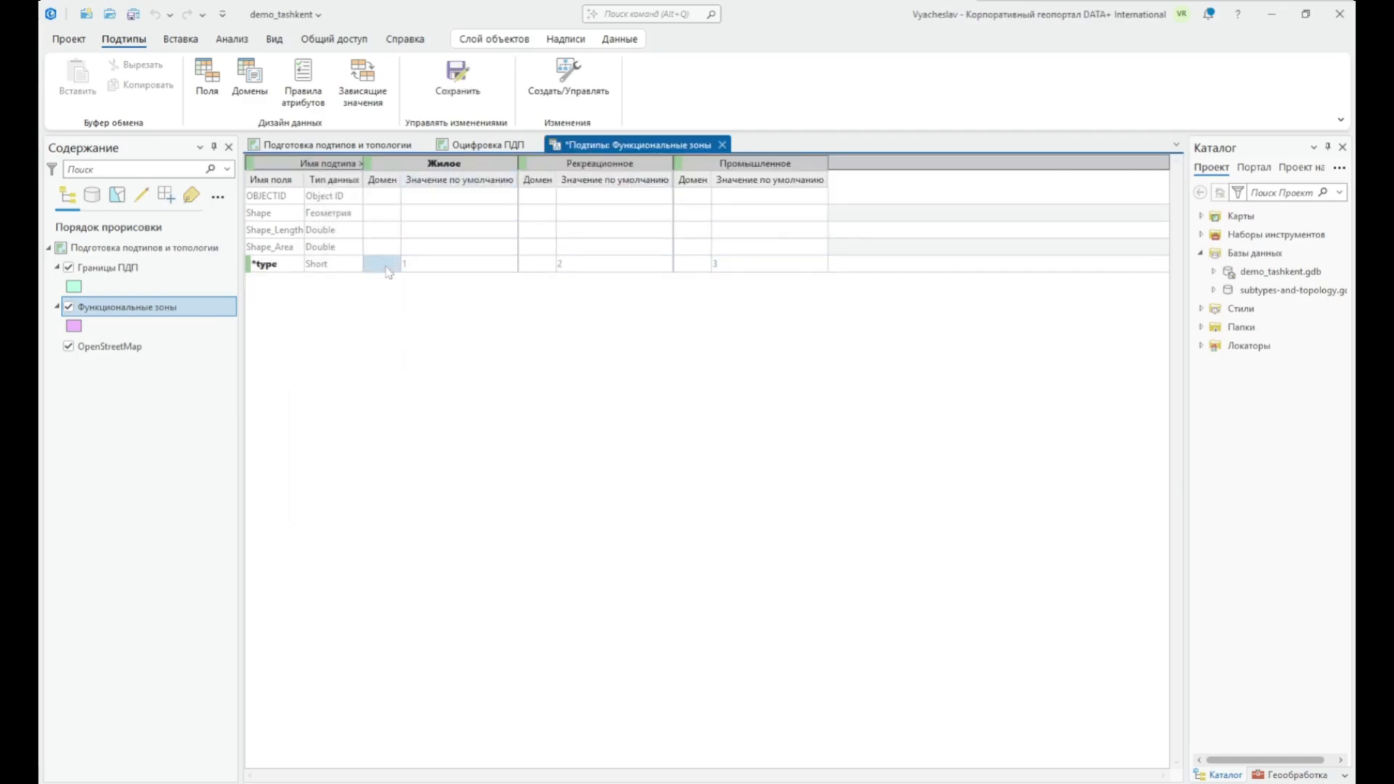
left_click(466, 96)
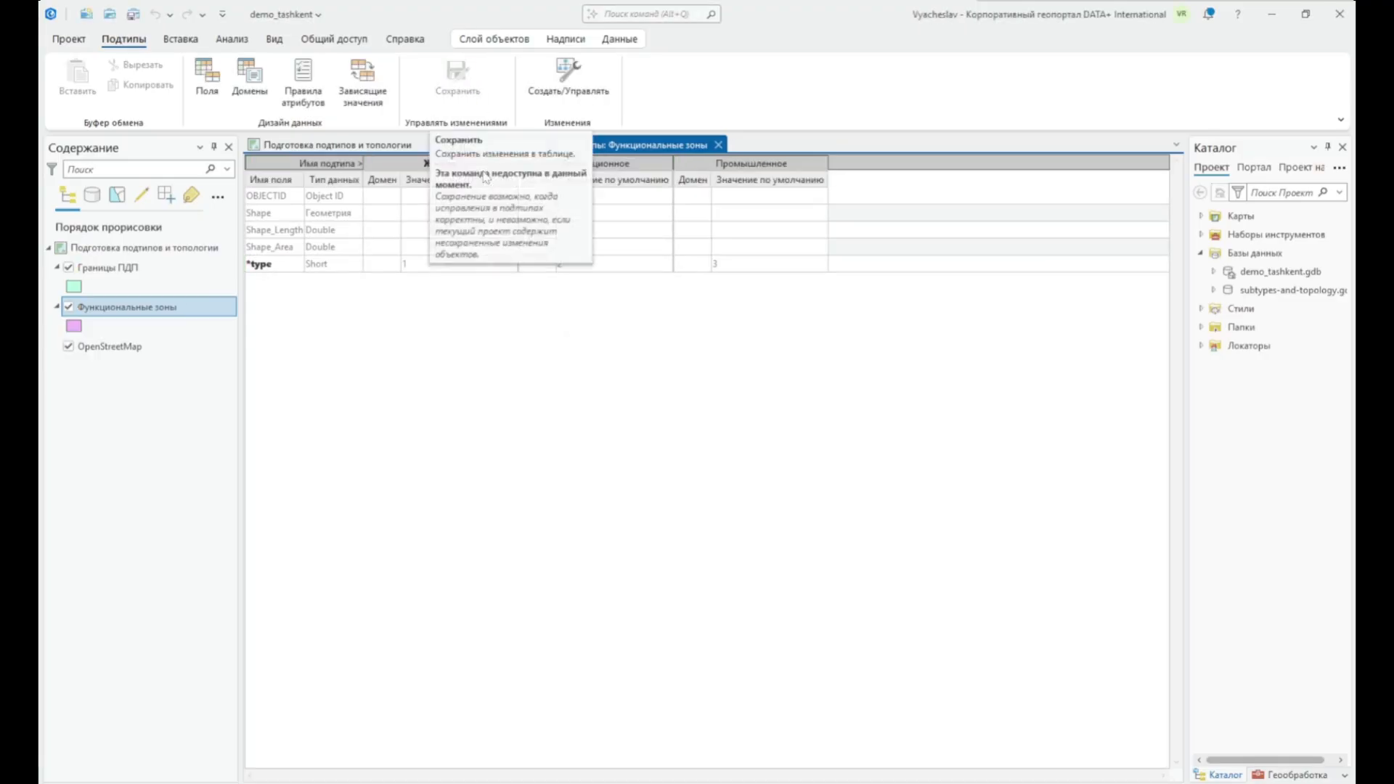
left_click(718, 144)
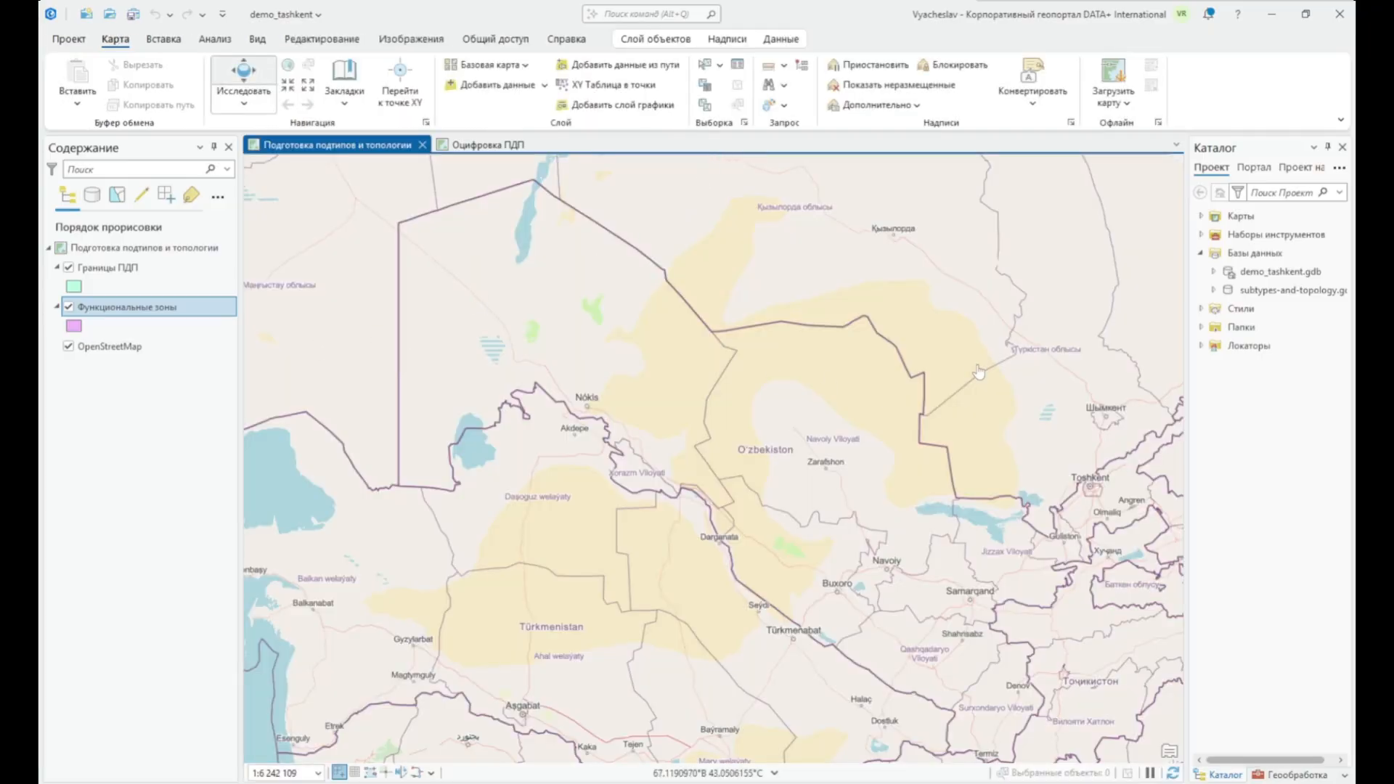
- Start a new topology in the pdp_digitalization dataset of the subtypes-and-topology geodatabase and include the functional_zones and boundaries feature classes
left_click(1213, 290)
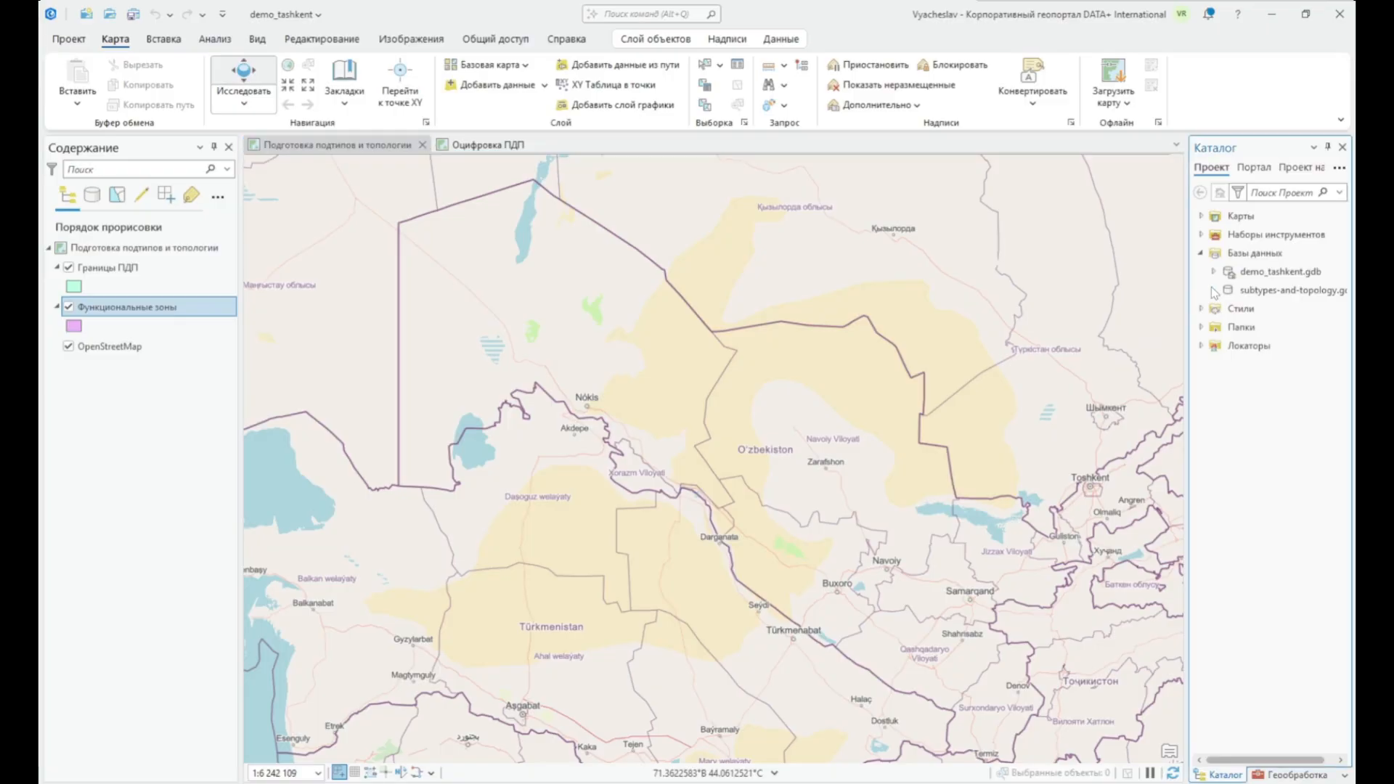
left_click(1226, 309)
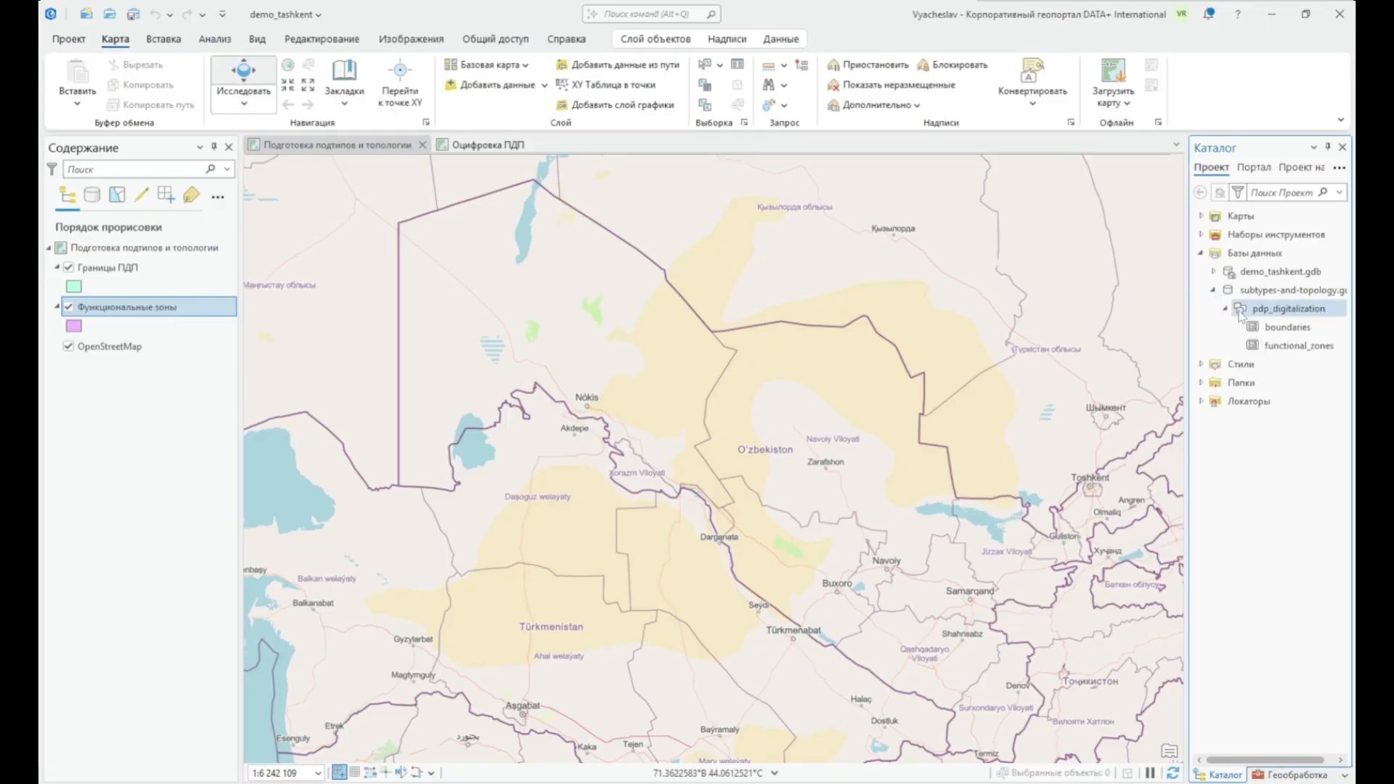
right_click(1238, 315)
mouse_move(1222, 333)
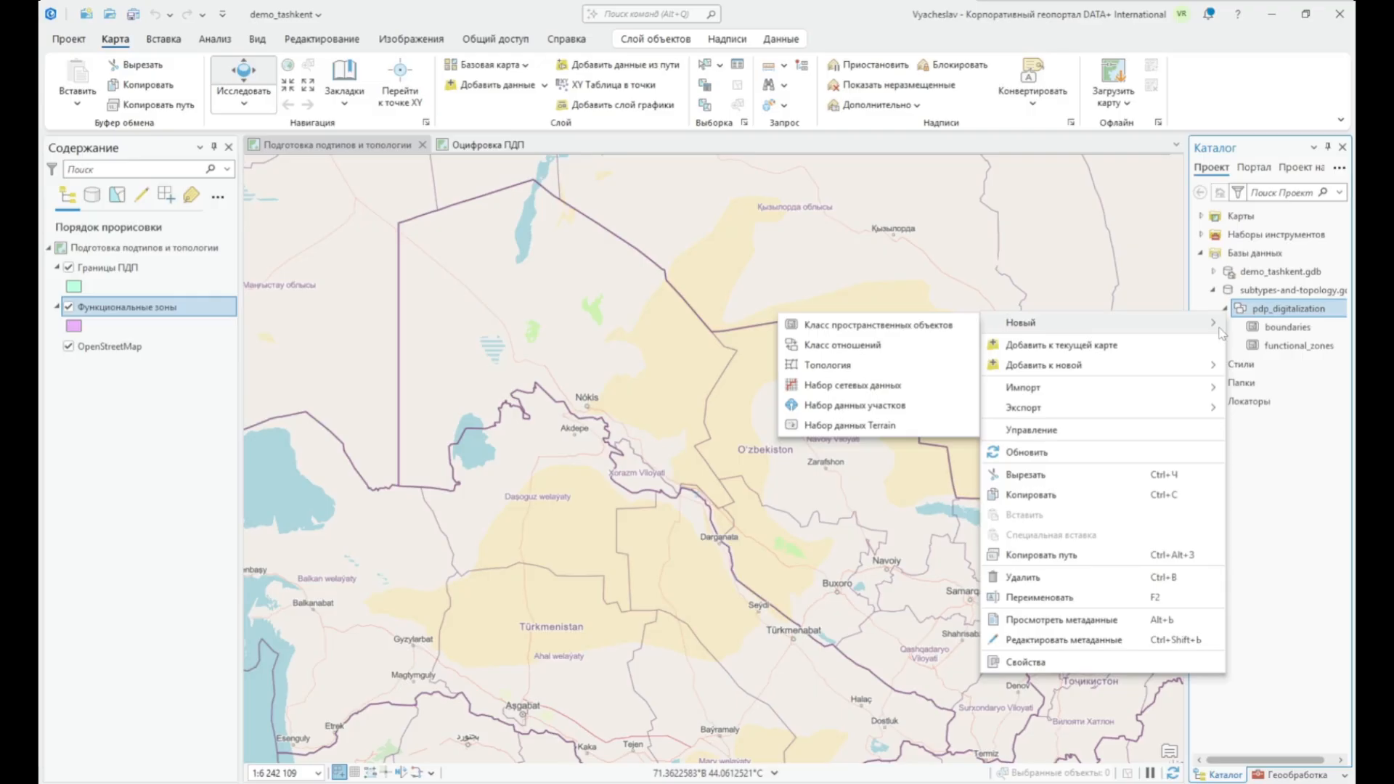
left_click(924, 368)
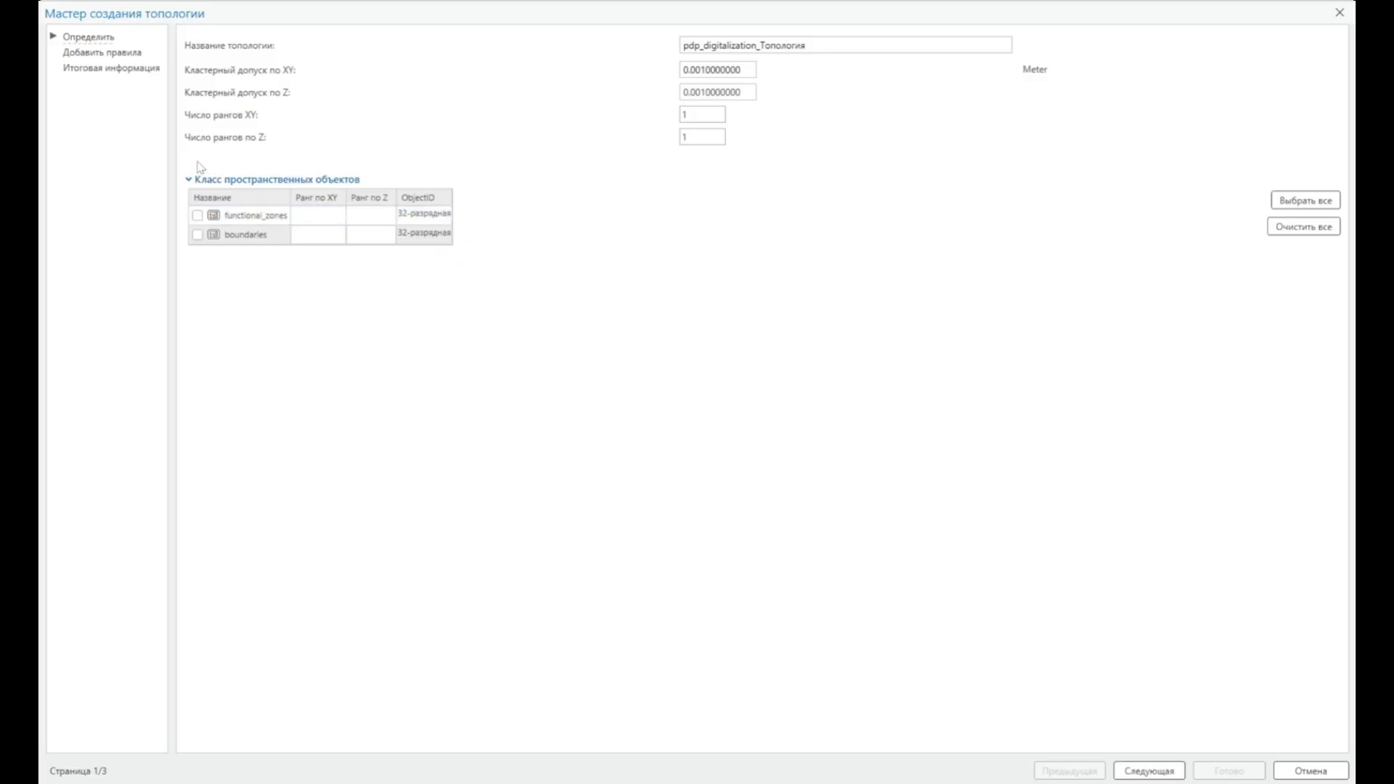
left_click(197, 216)
left_click(200, 235)
left_click(197, 234)
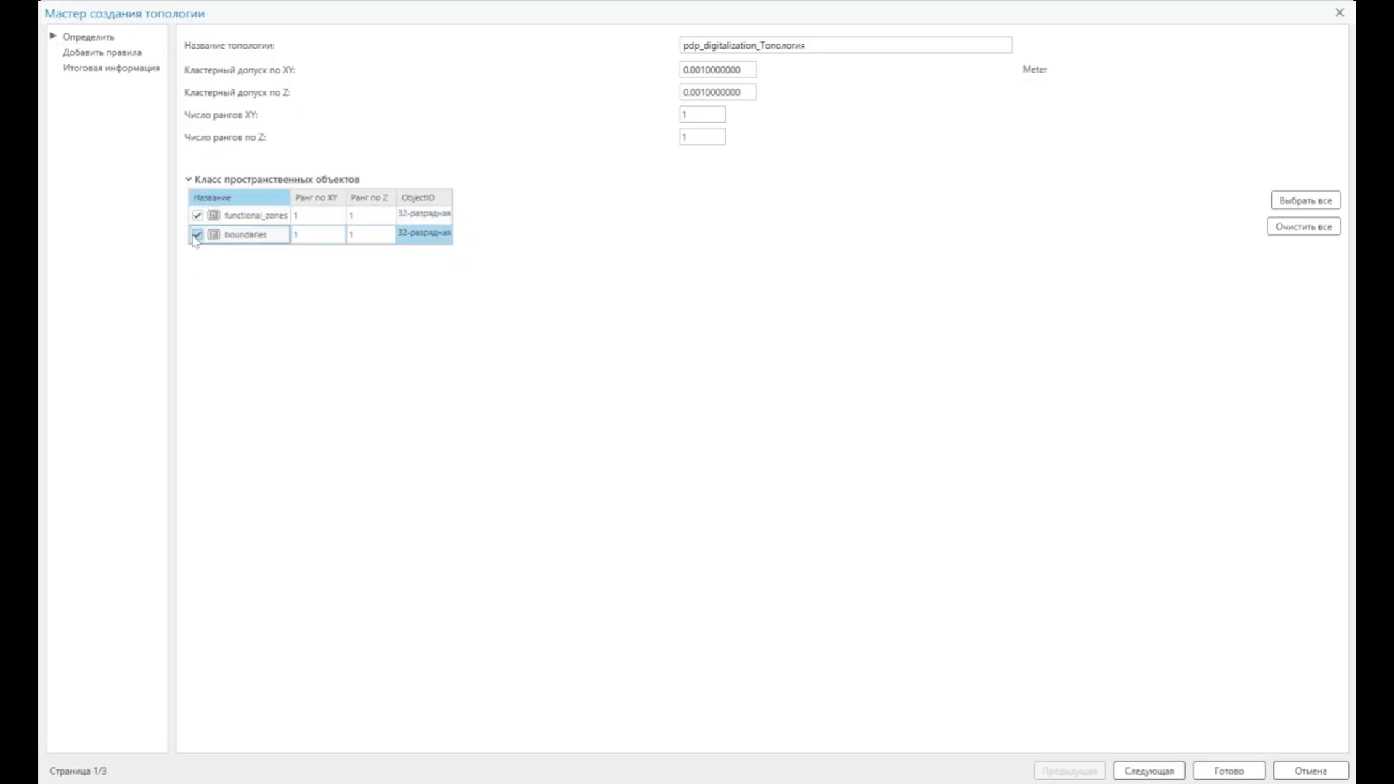
- Add a topology rule with functional_zones as the first feature class, no subtype, and the rule "Должны совмещаться с (область-область)"
left_click(132, 55)
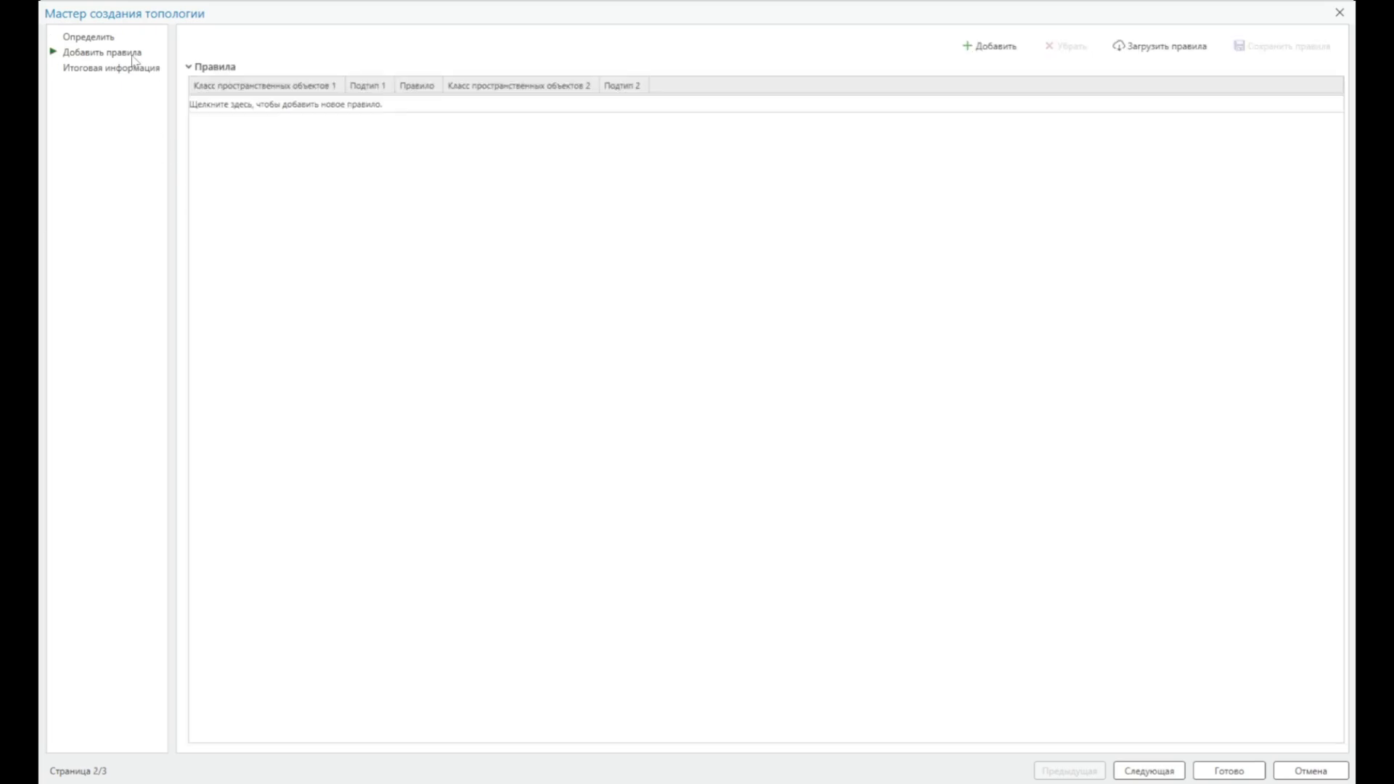
left_click(251, 107)
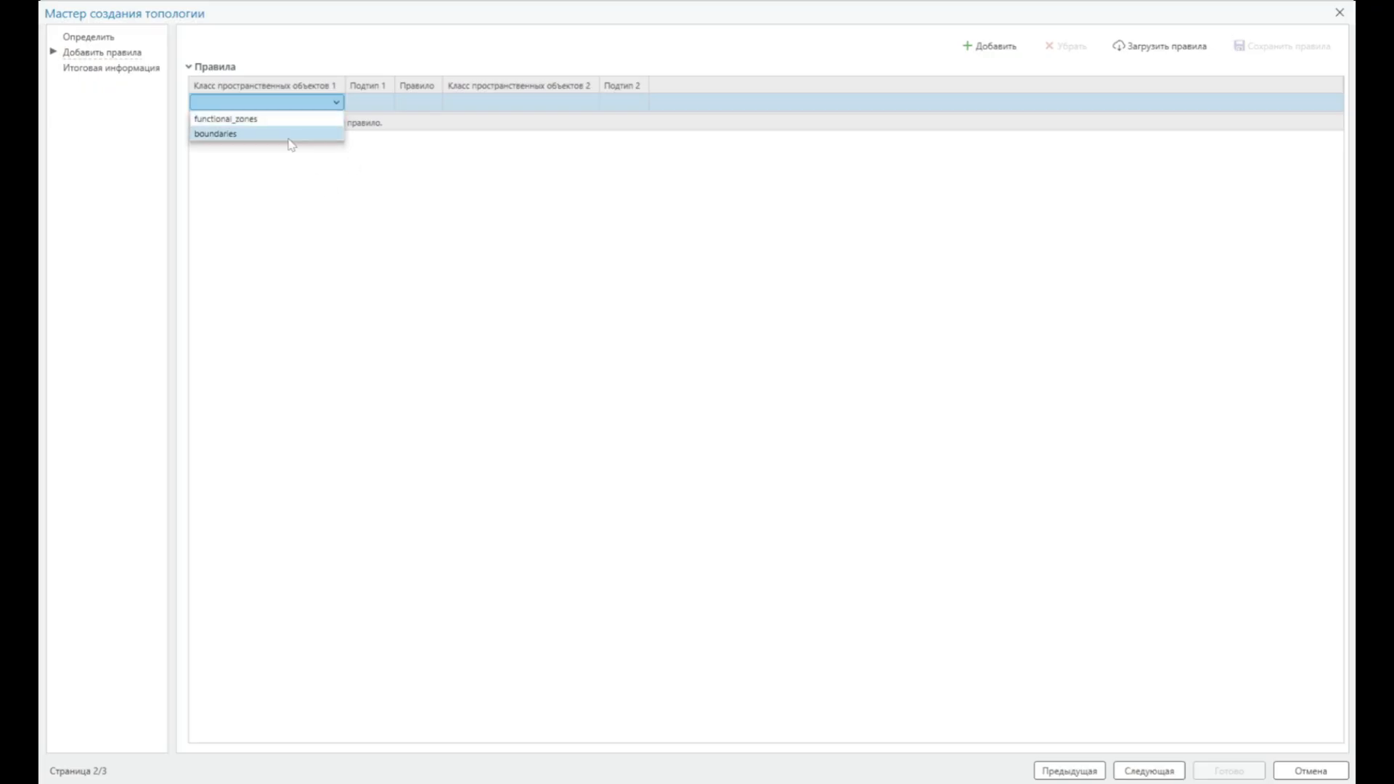
left_click(298, 119)
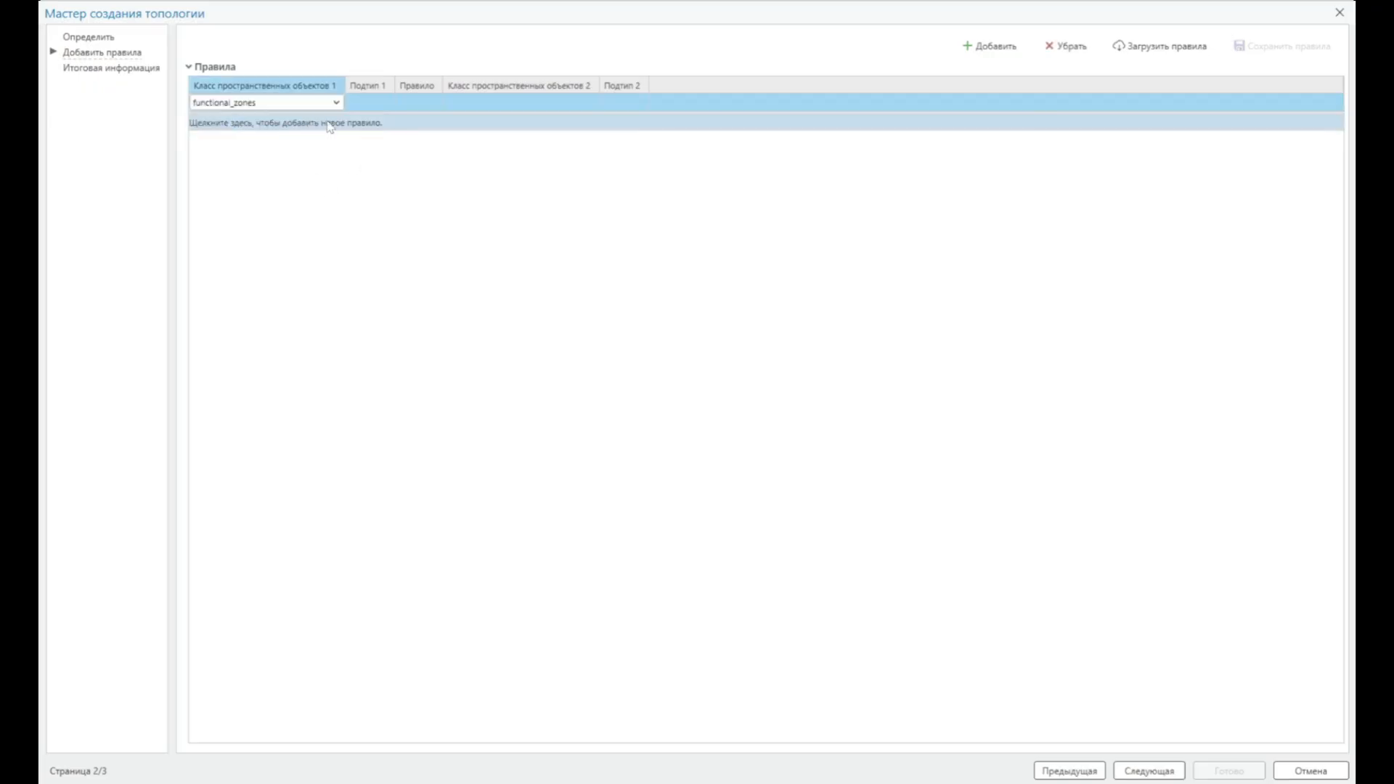
left_click(384, 108)
left_click(386, 106)
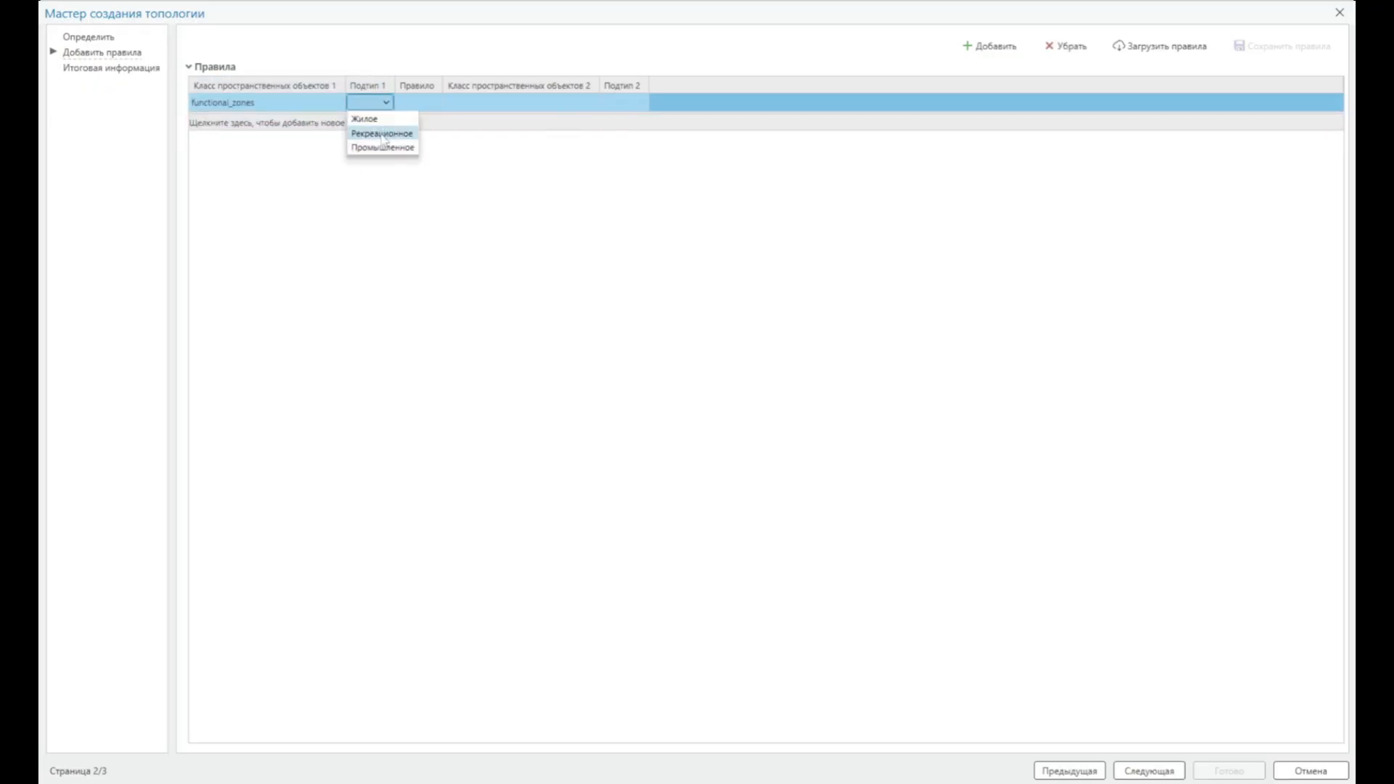
left_click(409, 108)
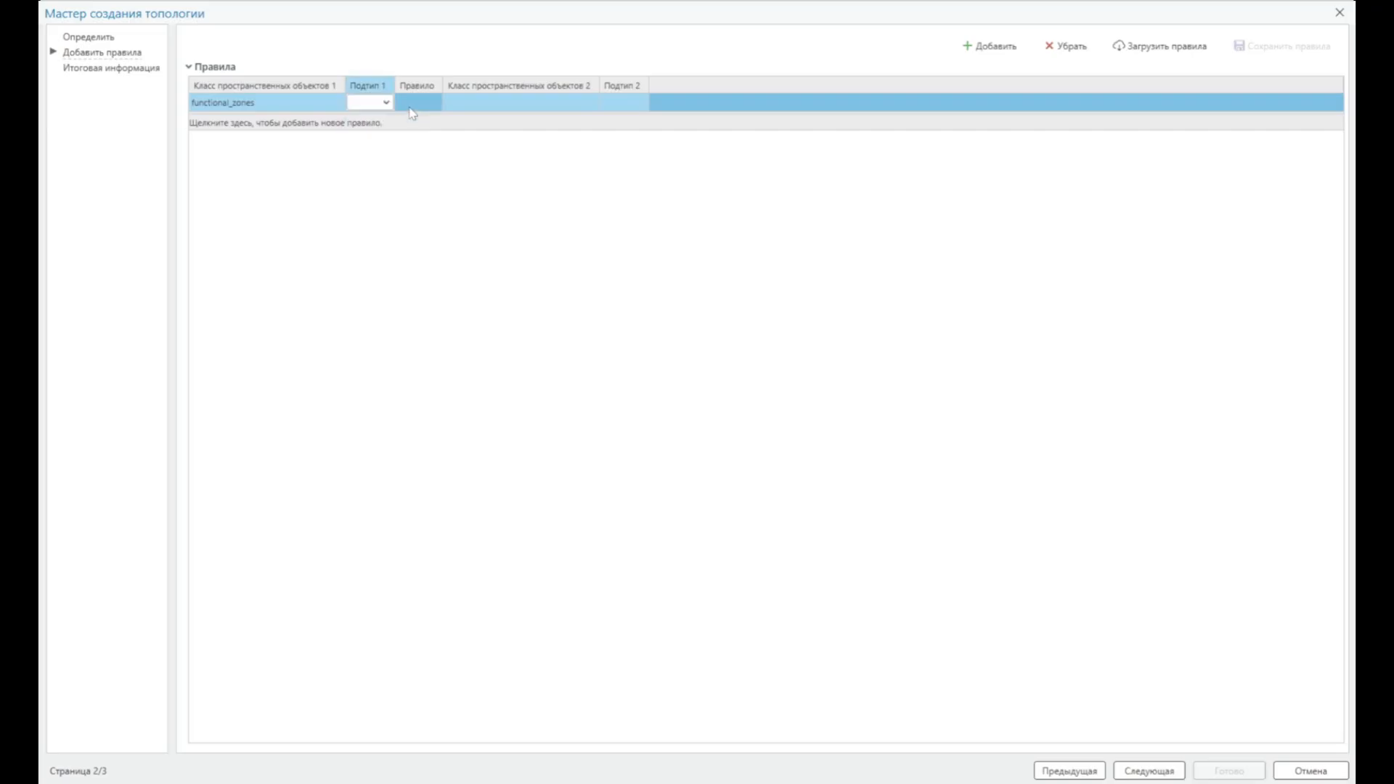
left_click(425, 106)
left_click(425, 106)
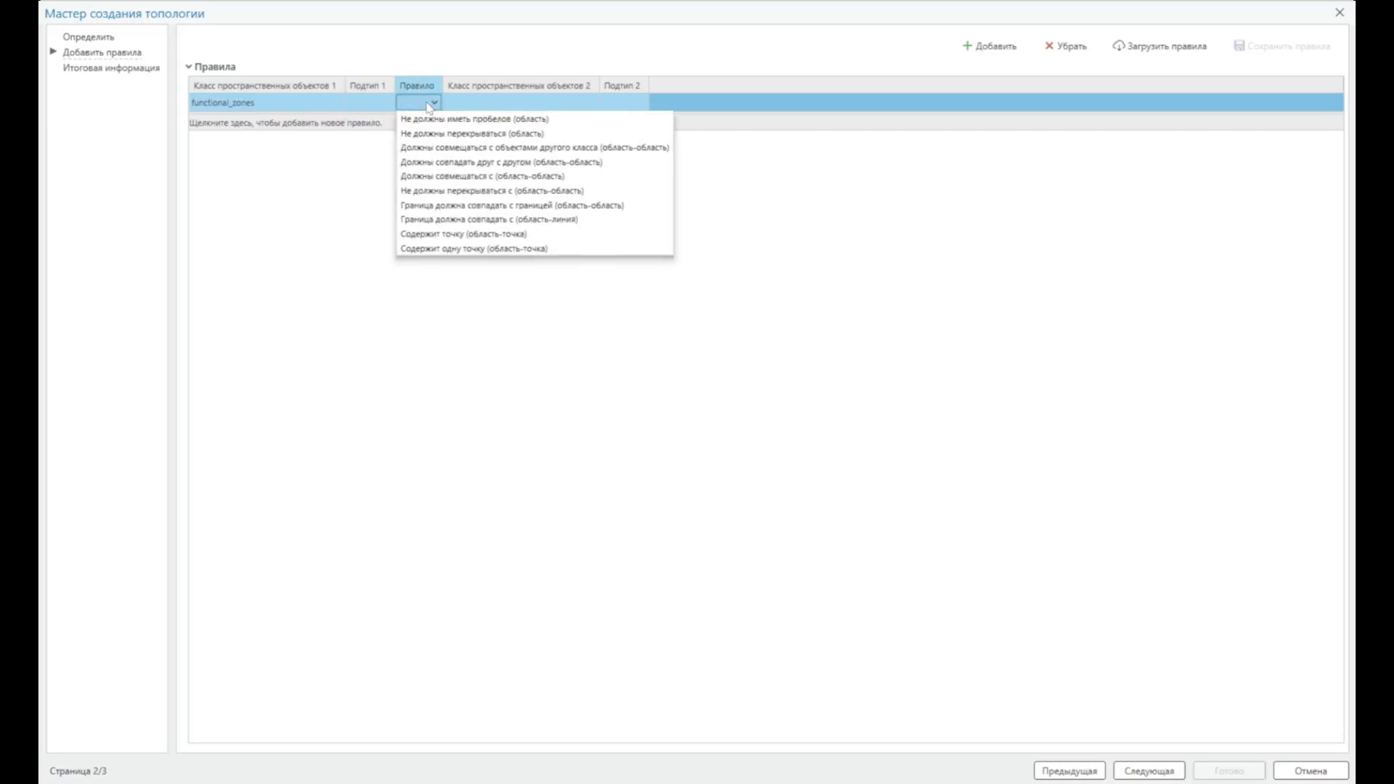
left_click(472, 180)
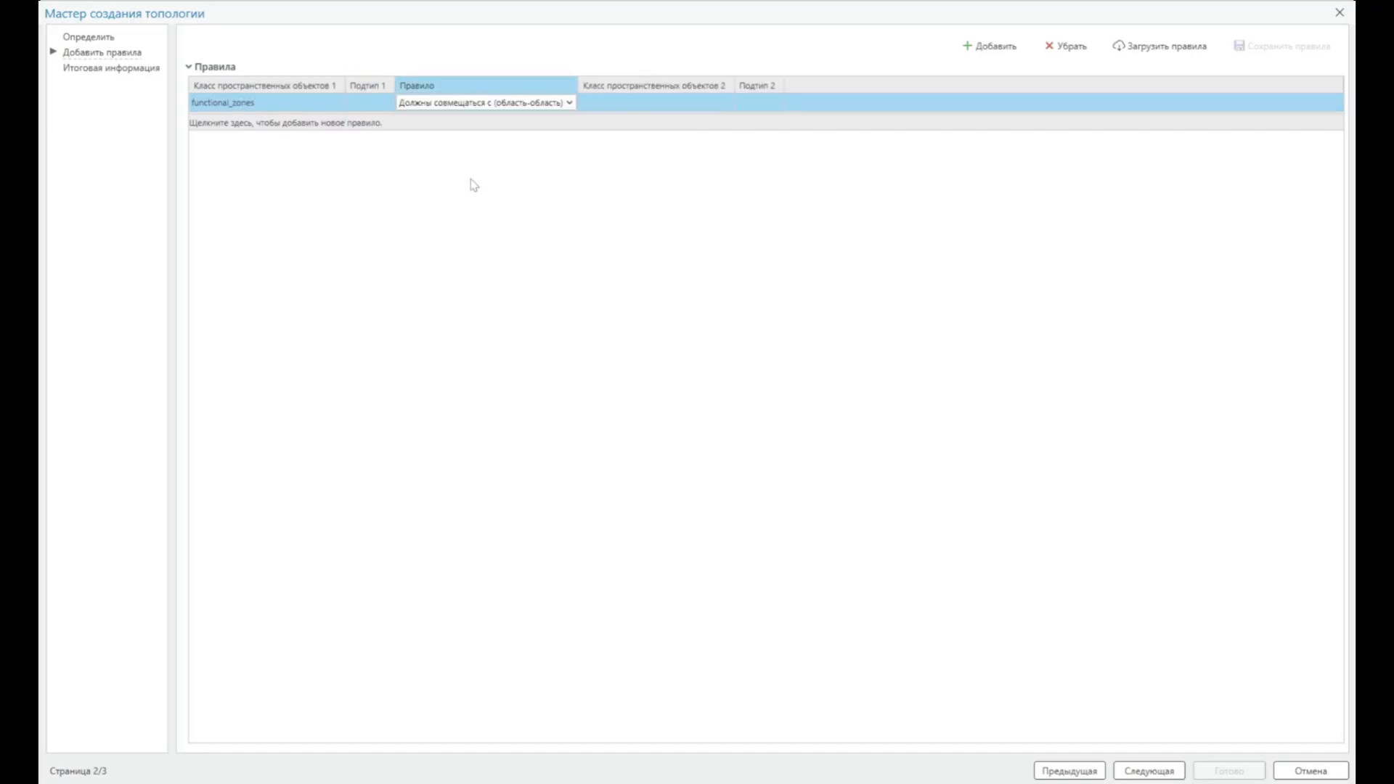
- Set boundaries as the rule's second feature class and finish creating the topology
left_click(626, 106)
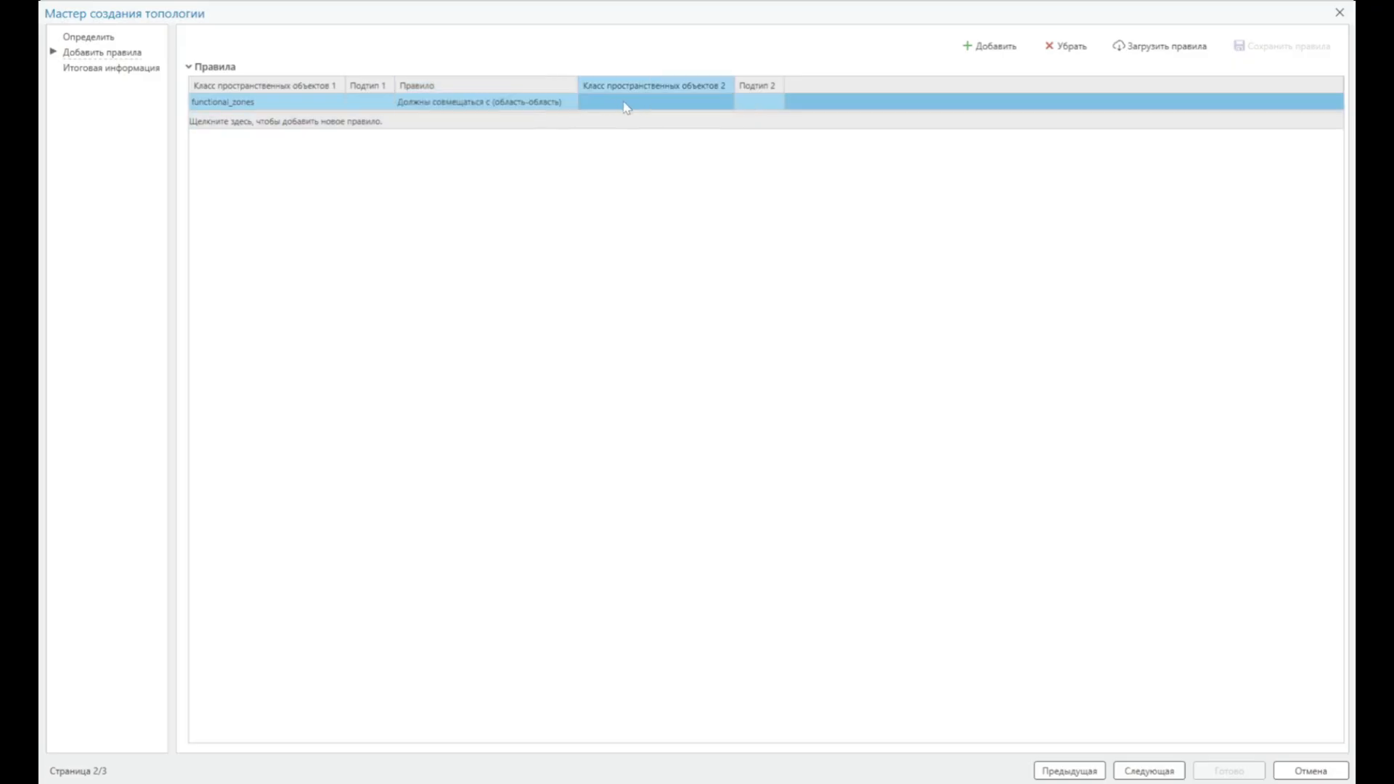
left_click(624, 106)
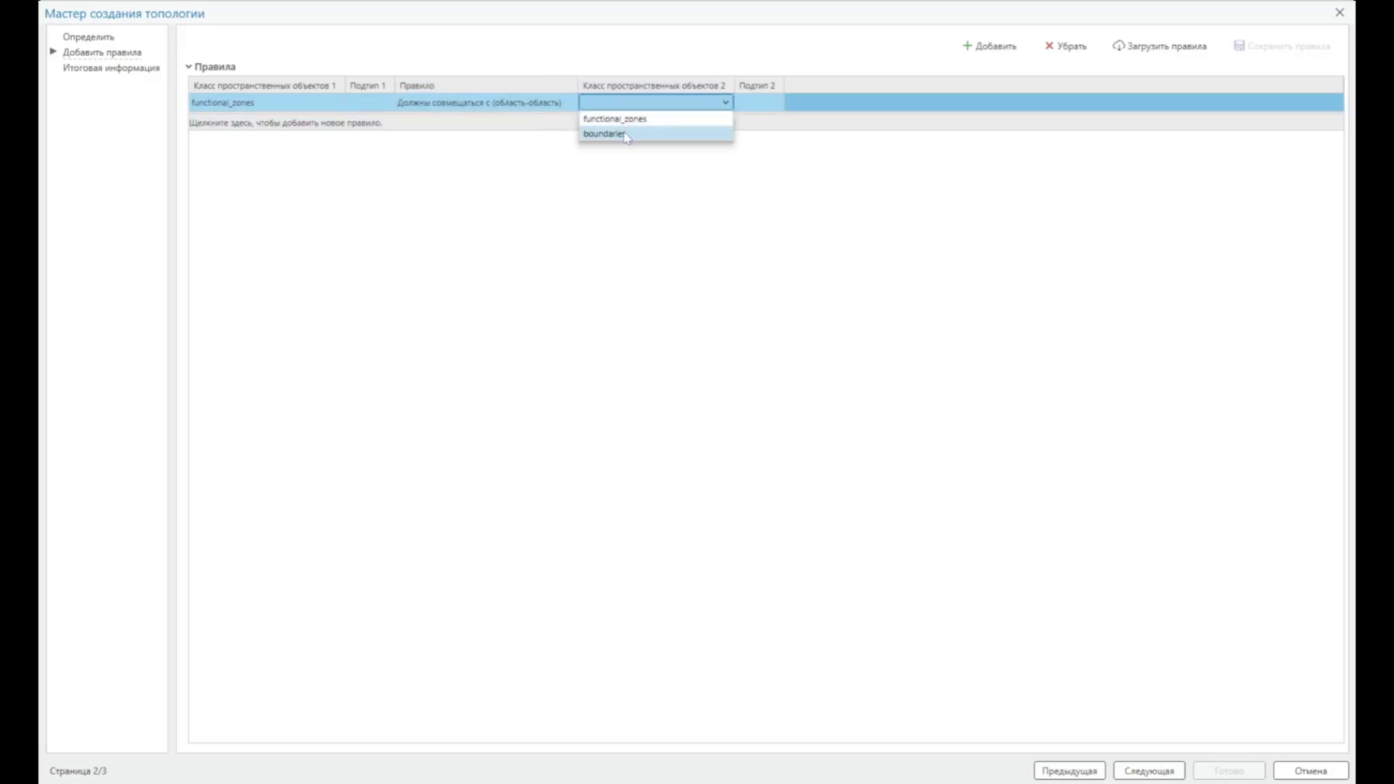
left_click(610, 134)
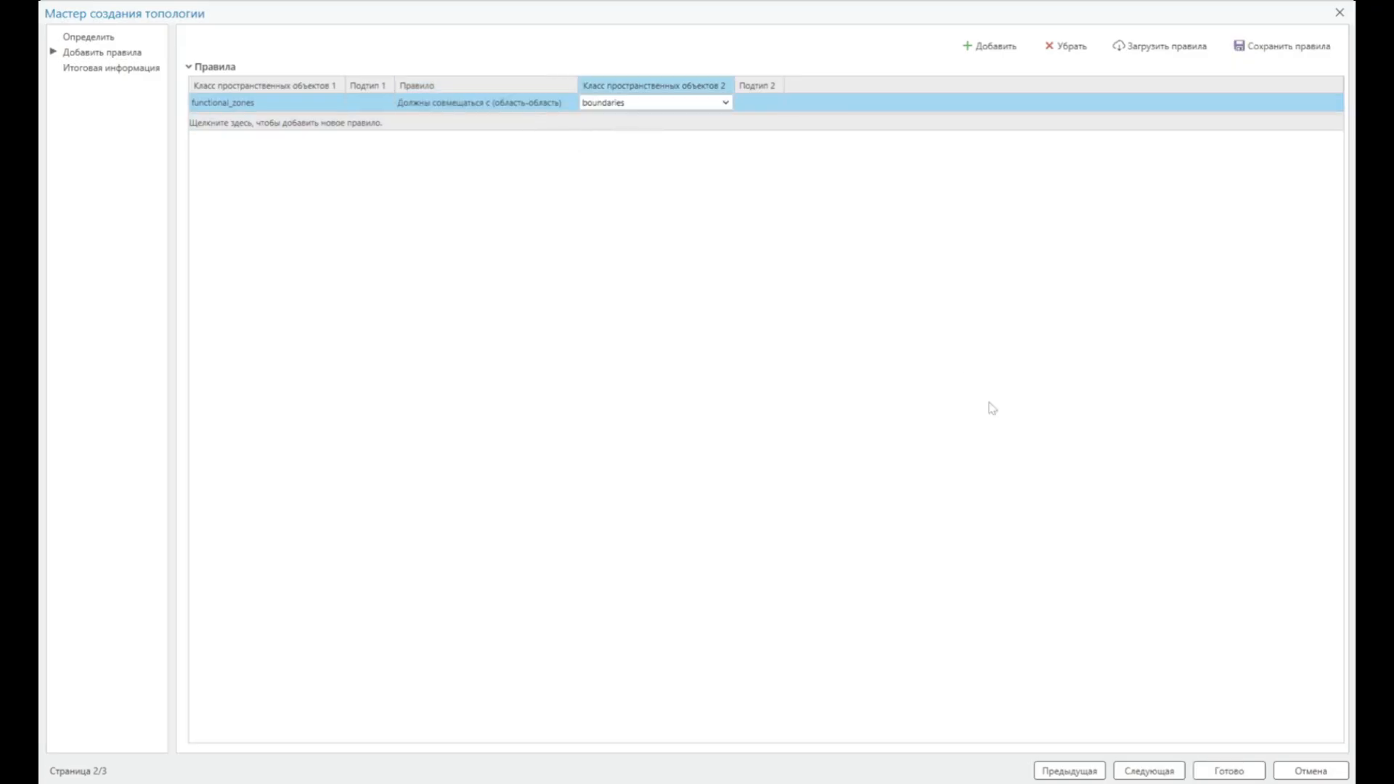
left_click(1229, 771)
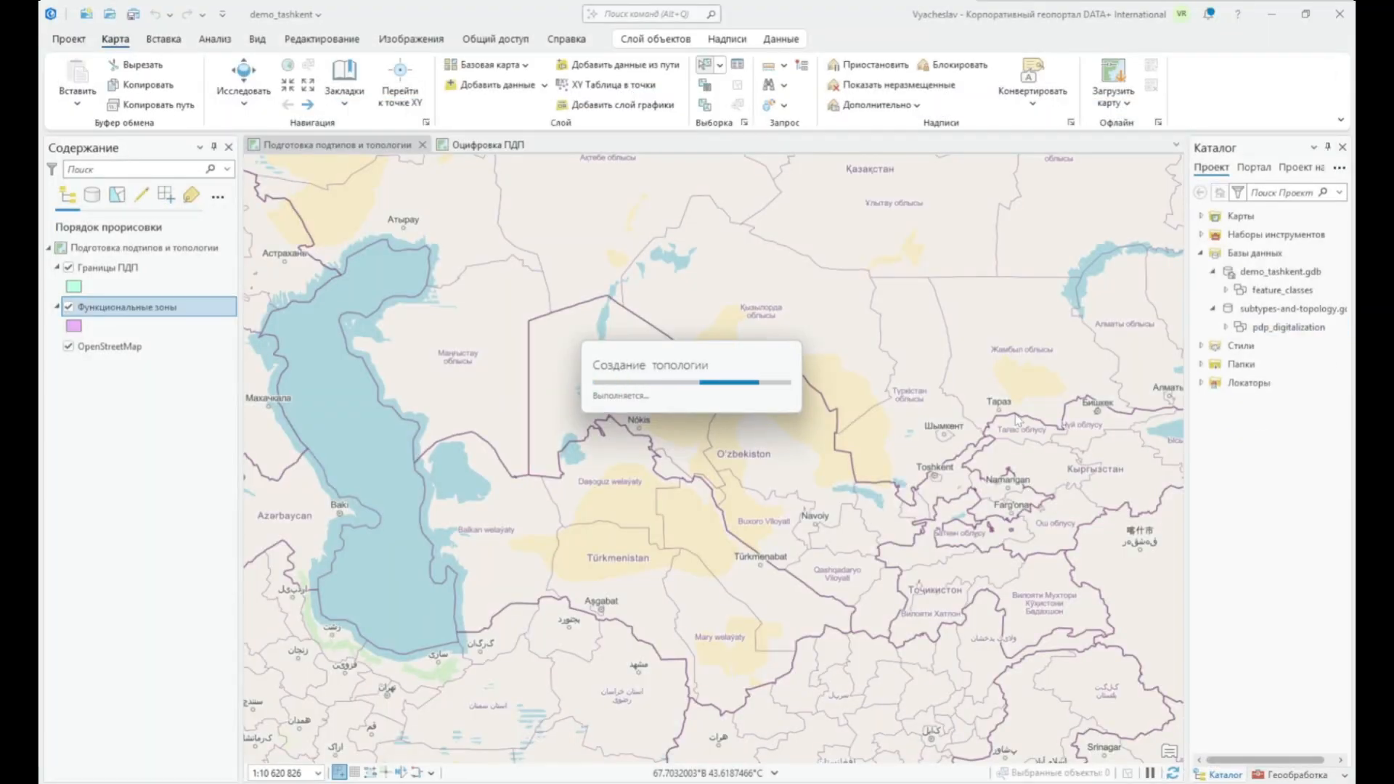
- Refresh the pdp_digitalization dataset in the catalog and switch to the Оцифровка ПДП map
left_click(1226, 328)
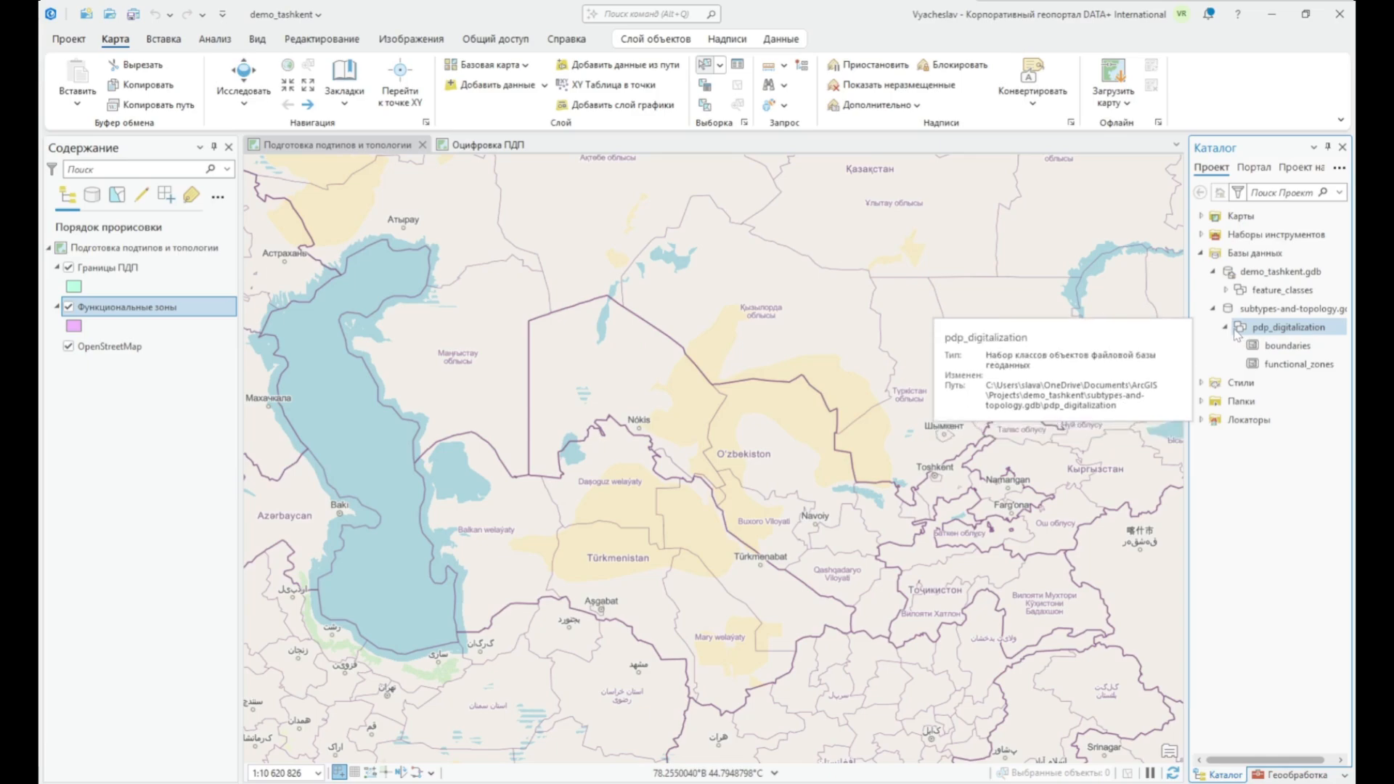
right_click(1237, 331)
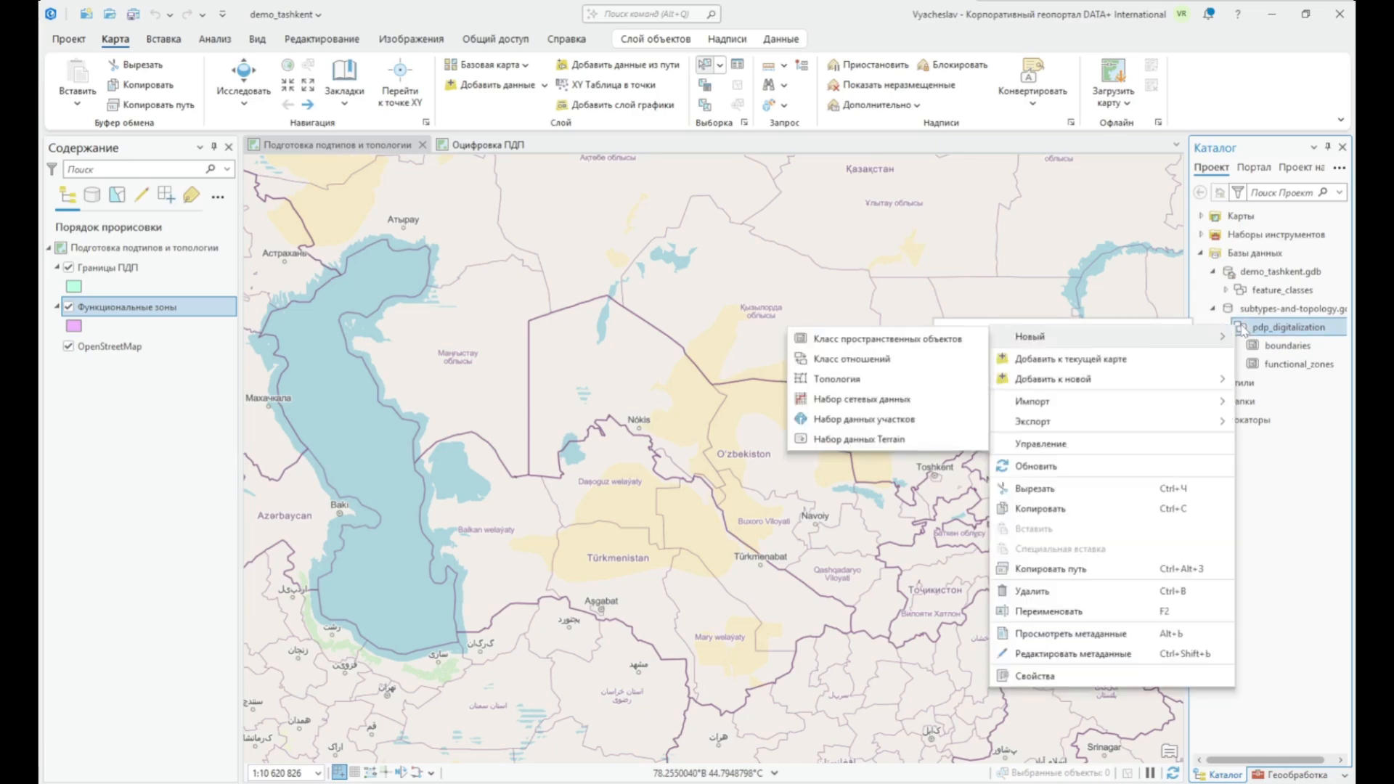
left_click(1060, 467)
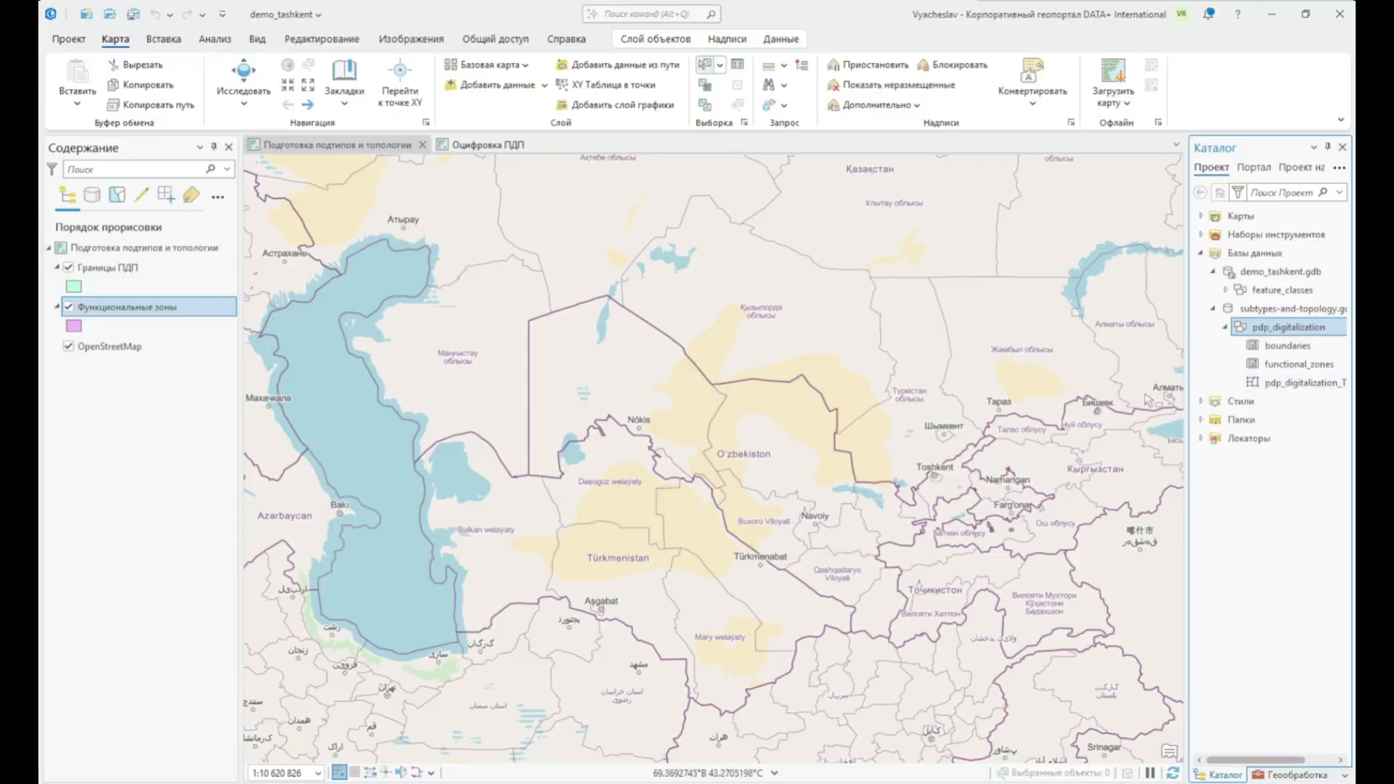
left_click(485, 147)
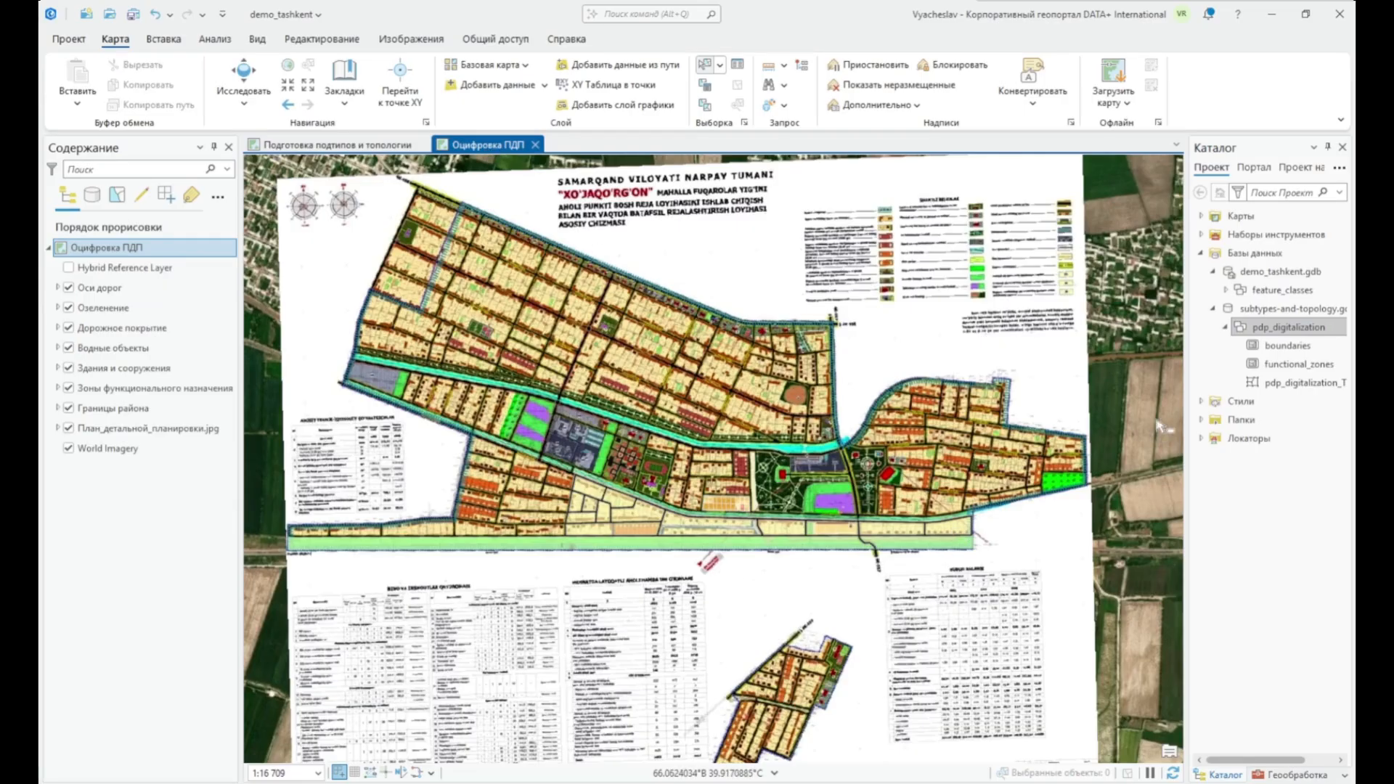
- Add the feature_classes_Topology from the feature_classes dataset of demo_tashkent.gdb to the Оцифровка ПДП map
left_click(1212, 309)
left_click(1225, 289)
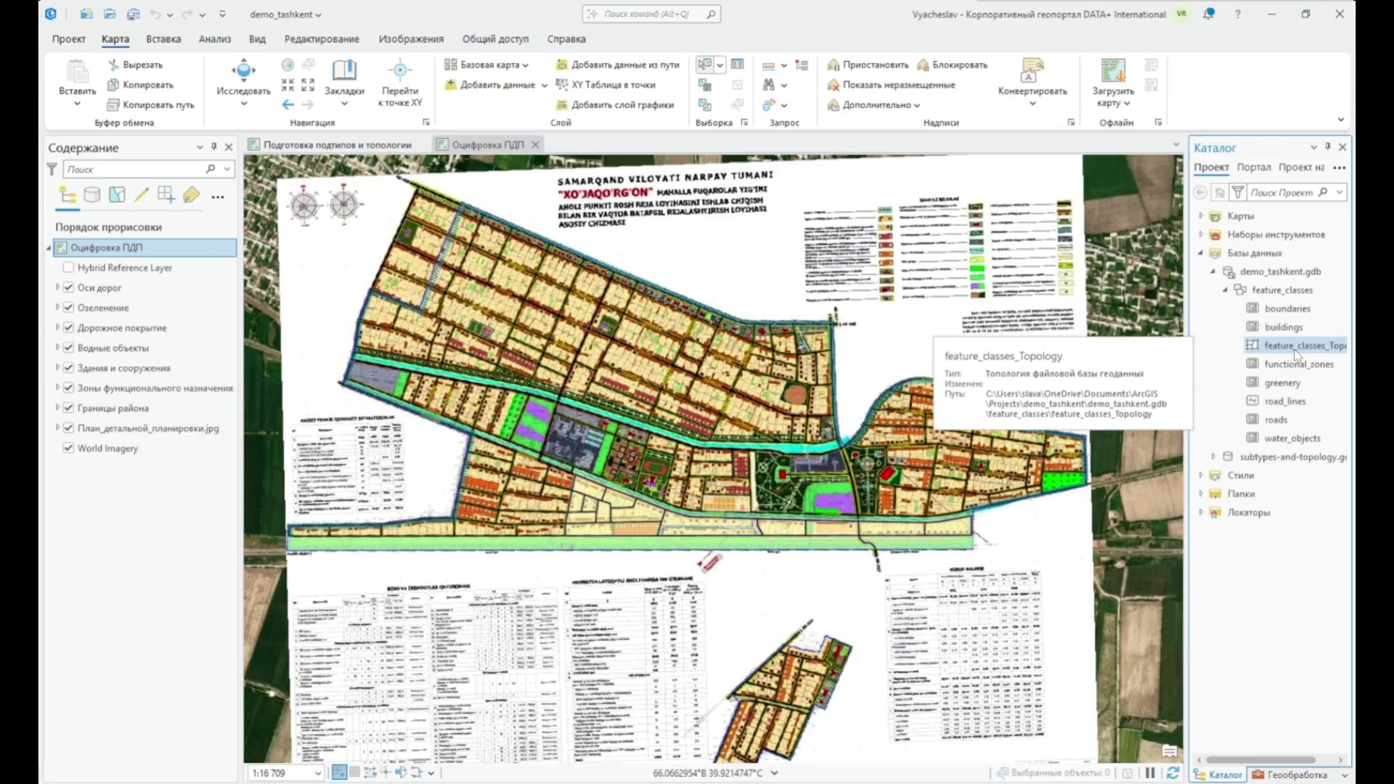
left_click_drag(1296, 352, 973, 329)
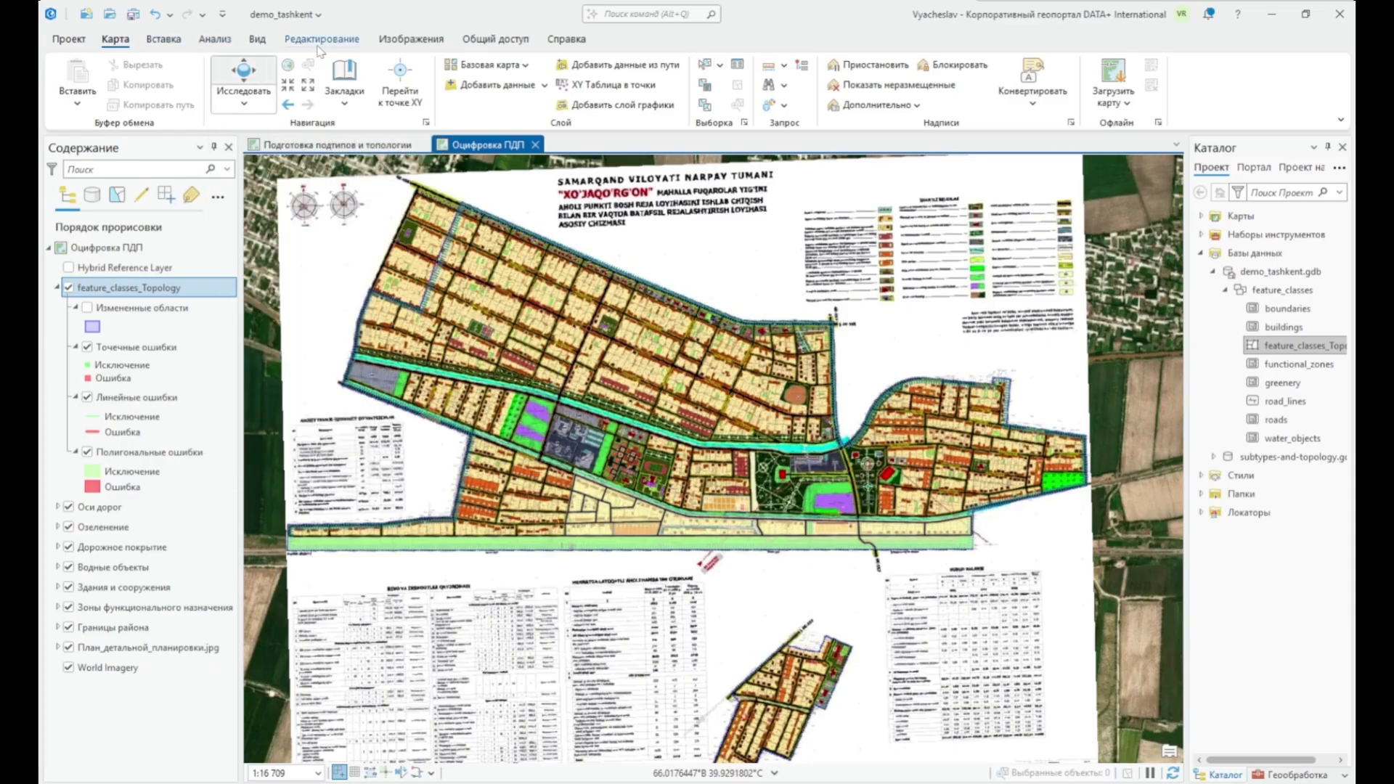
- Open the Error Inspector for feature_classes_Topology and validate the topology in the current map extent
left_click(294, 41)
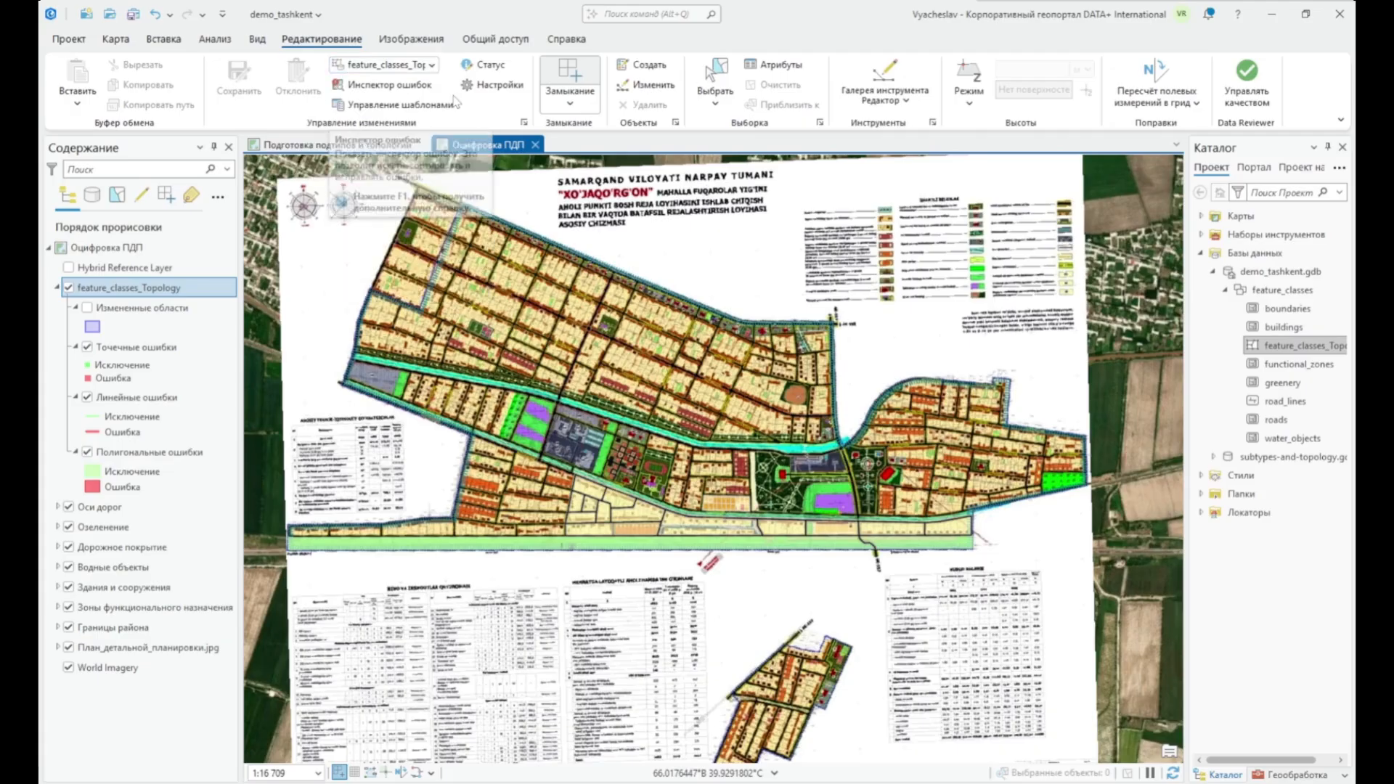
left_click(414, 84)
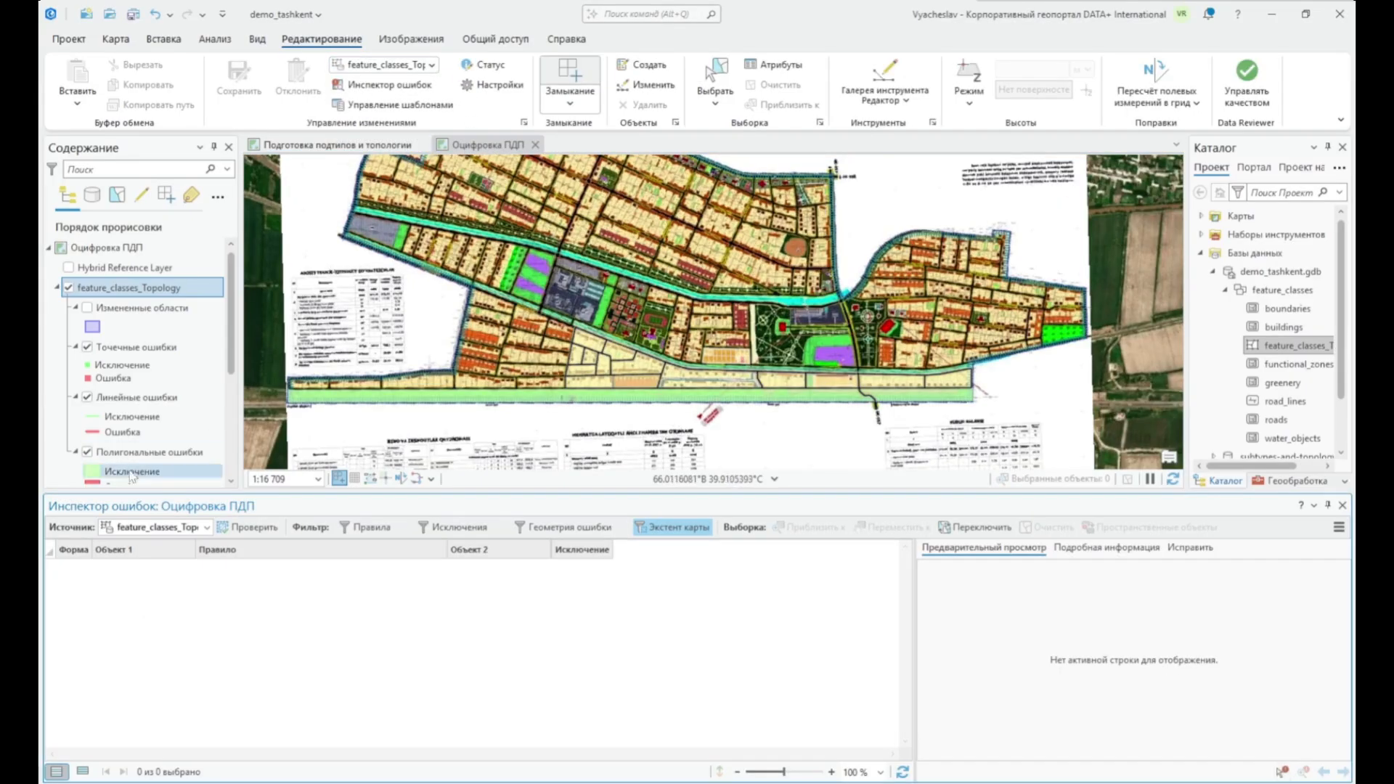
left_click(255, 532)
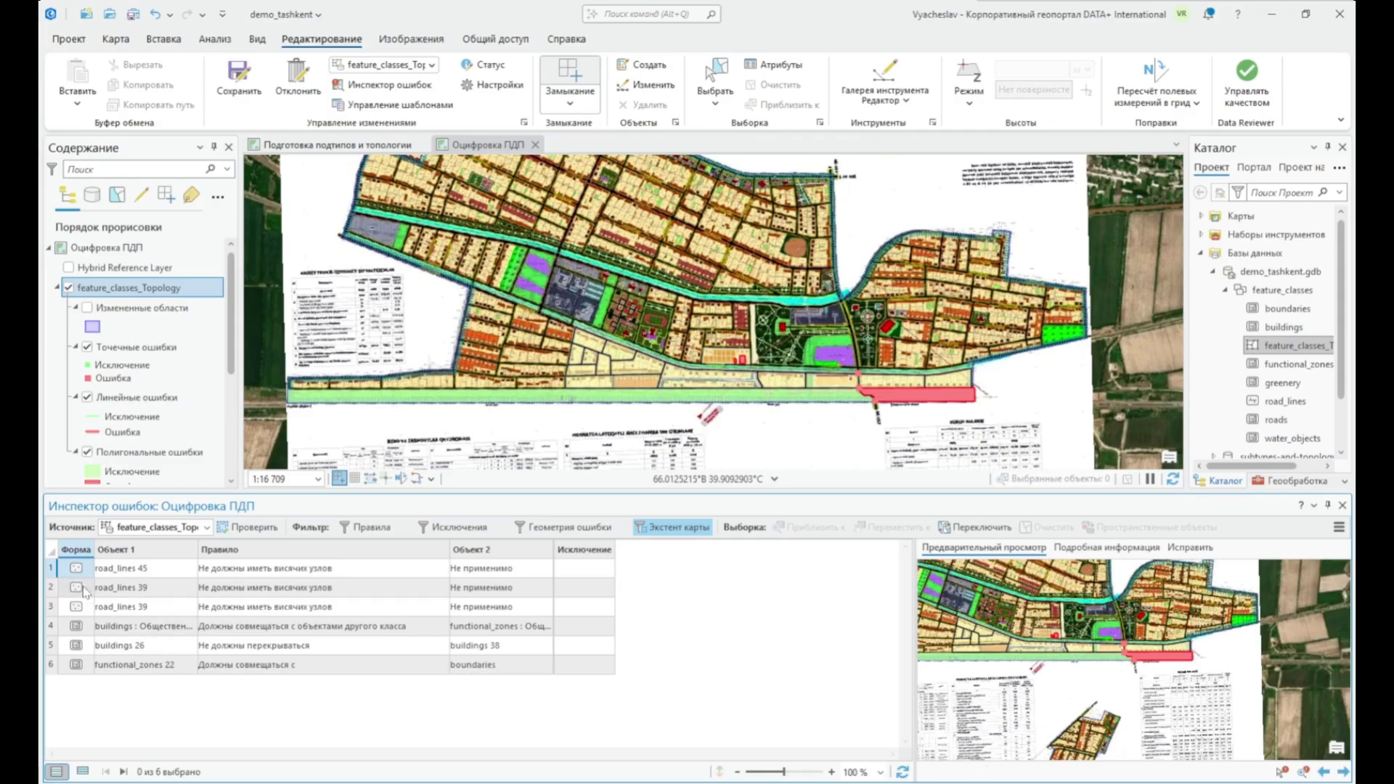
- Review the road_lines dangling-node errors and mark the road_lines 45 error at the district boundary as an exception
left_click(51, 572)
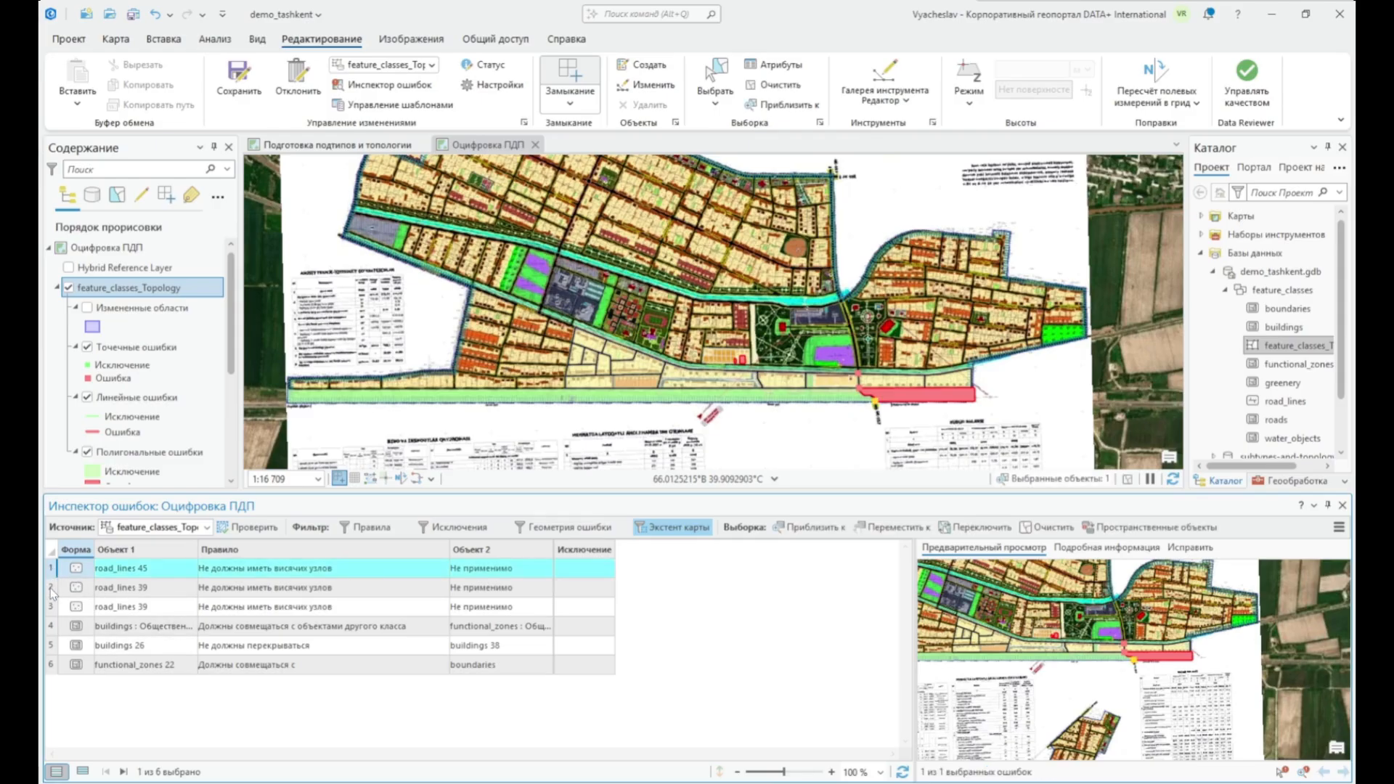
left_click(55, 588)
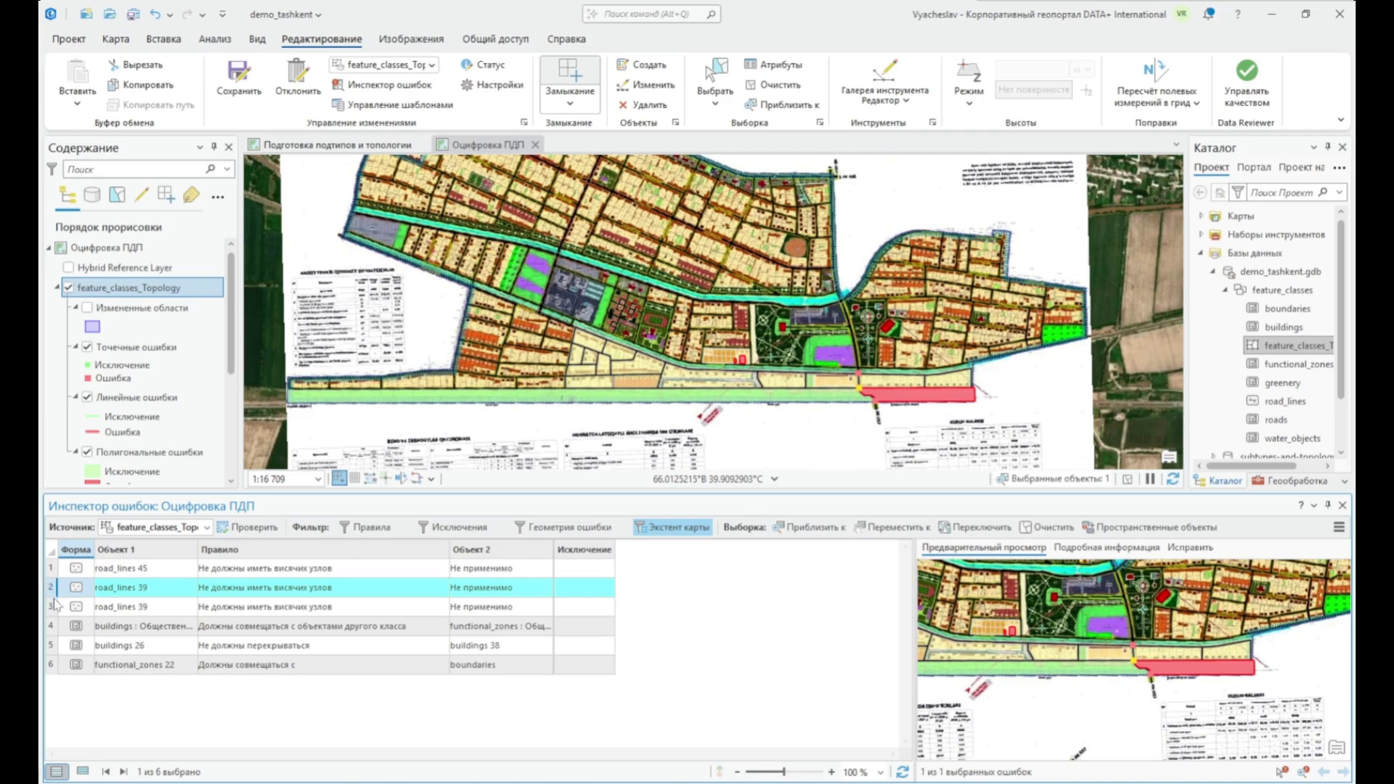
left_click(55, 605)
left_click(54, 569)
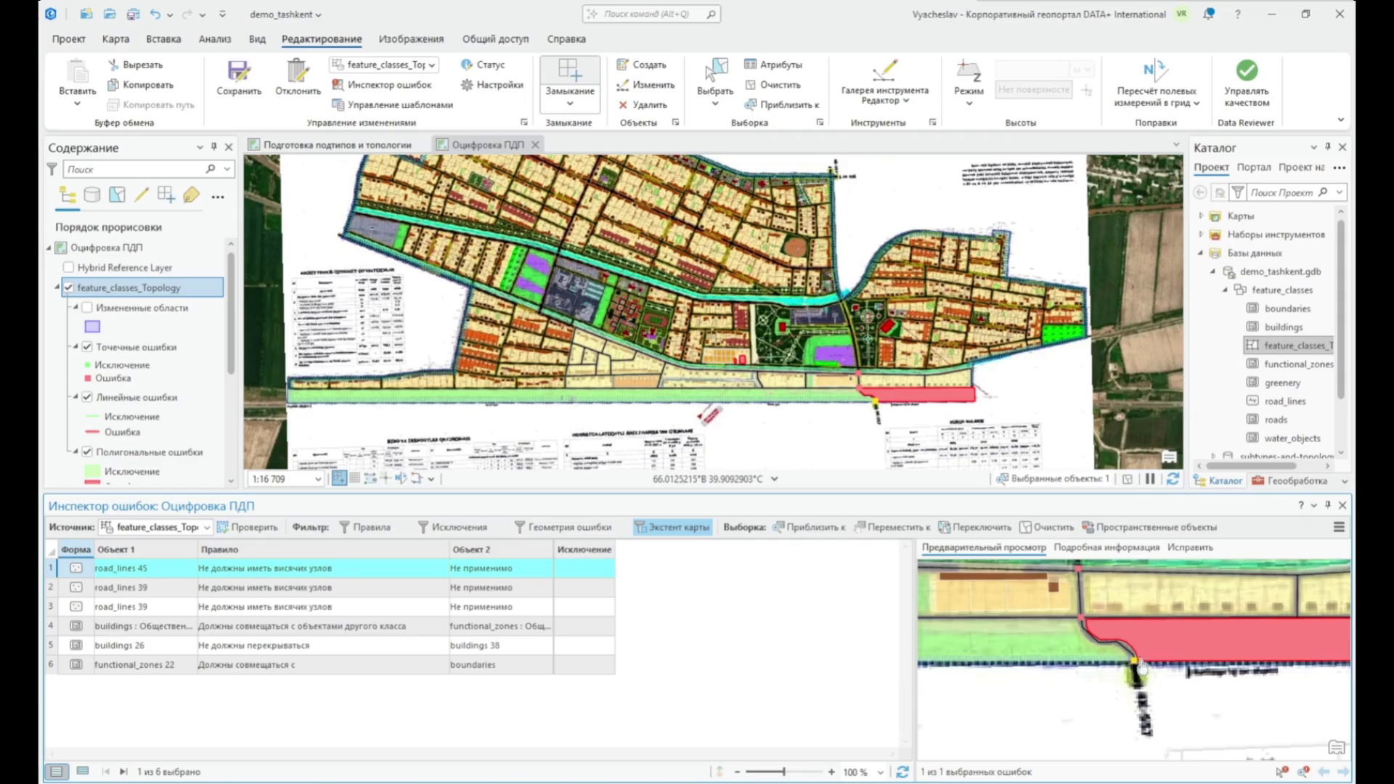
left_click(1190, 548)
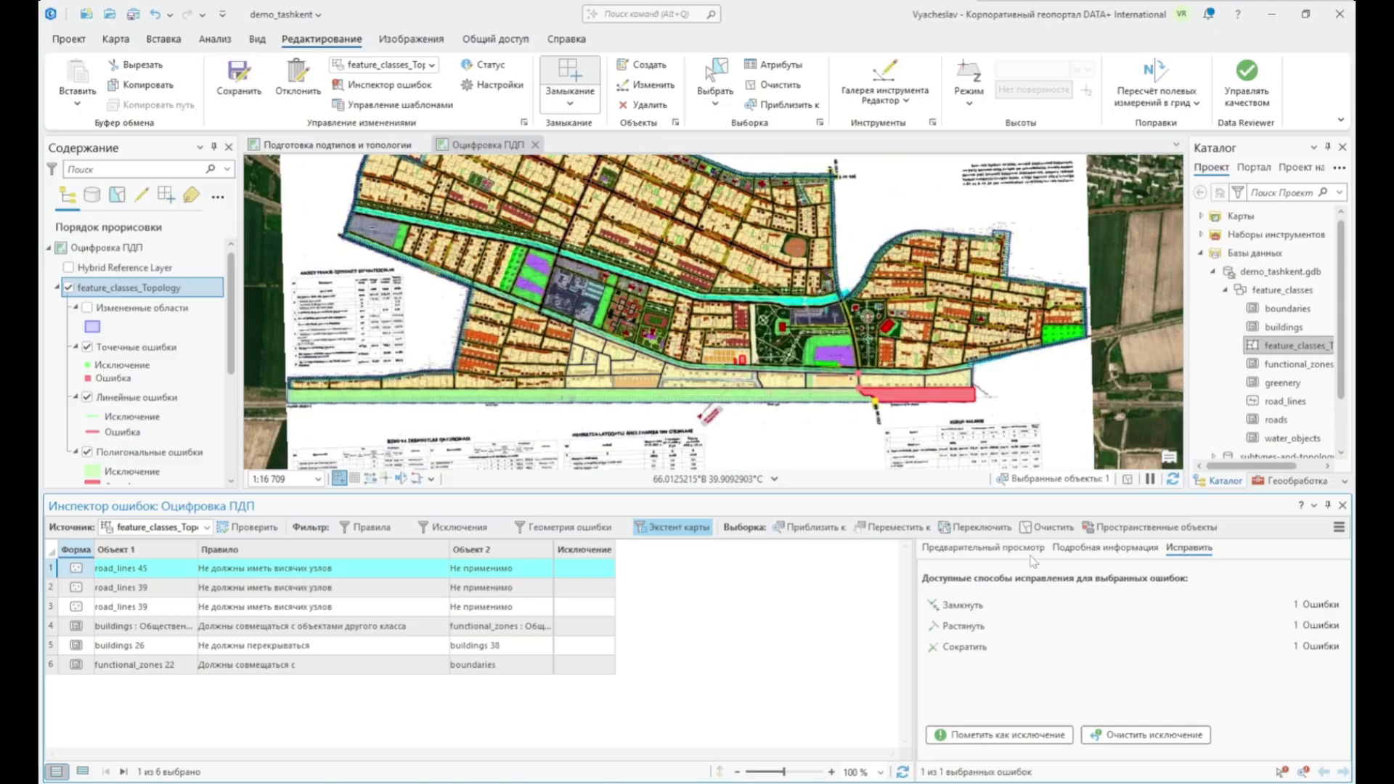
left_click(826, 532)
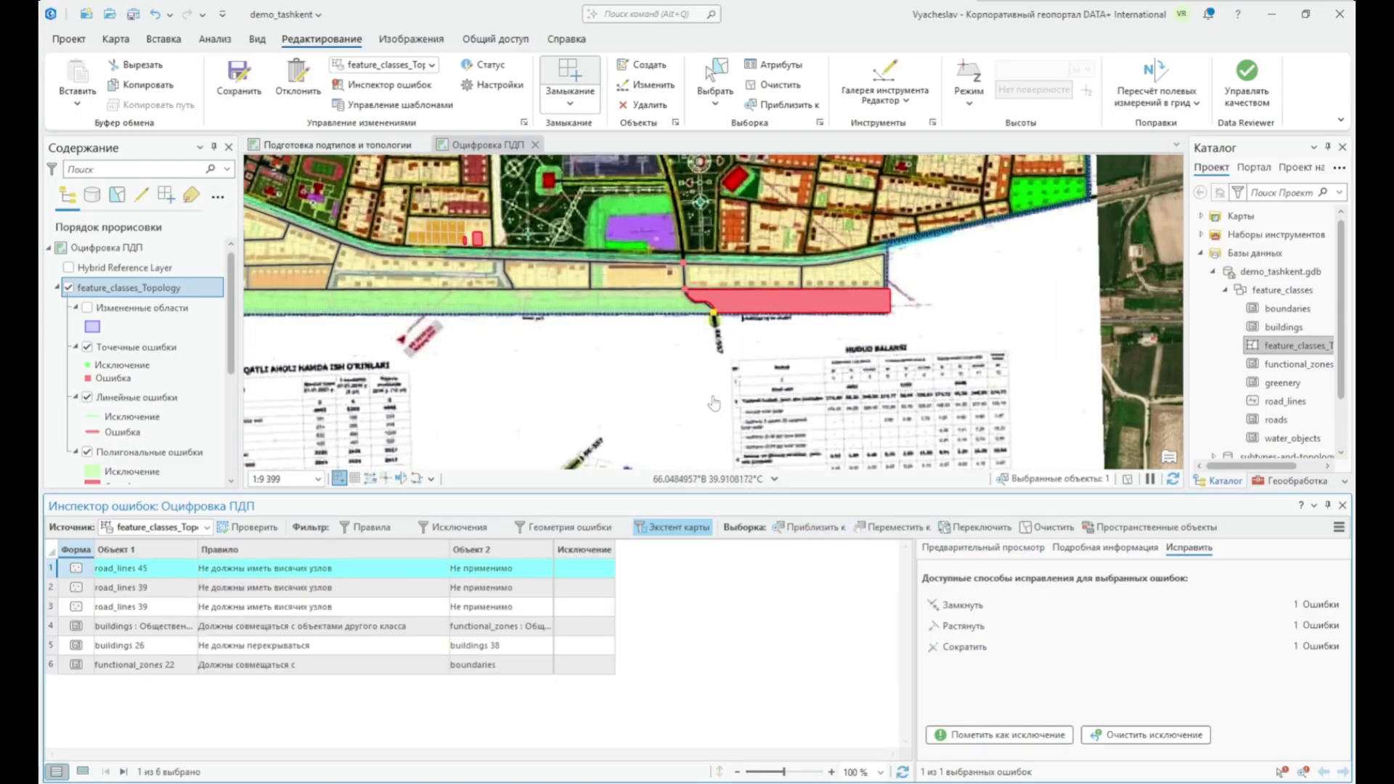
scroll(733, 378, "up", 10)
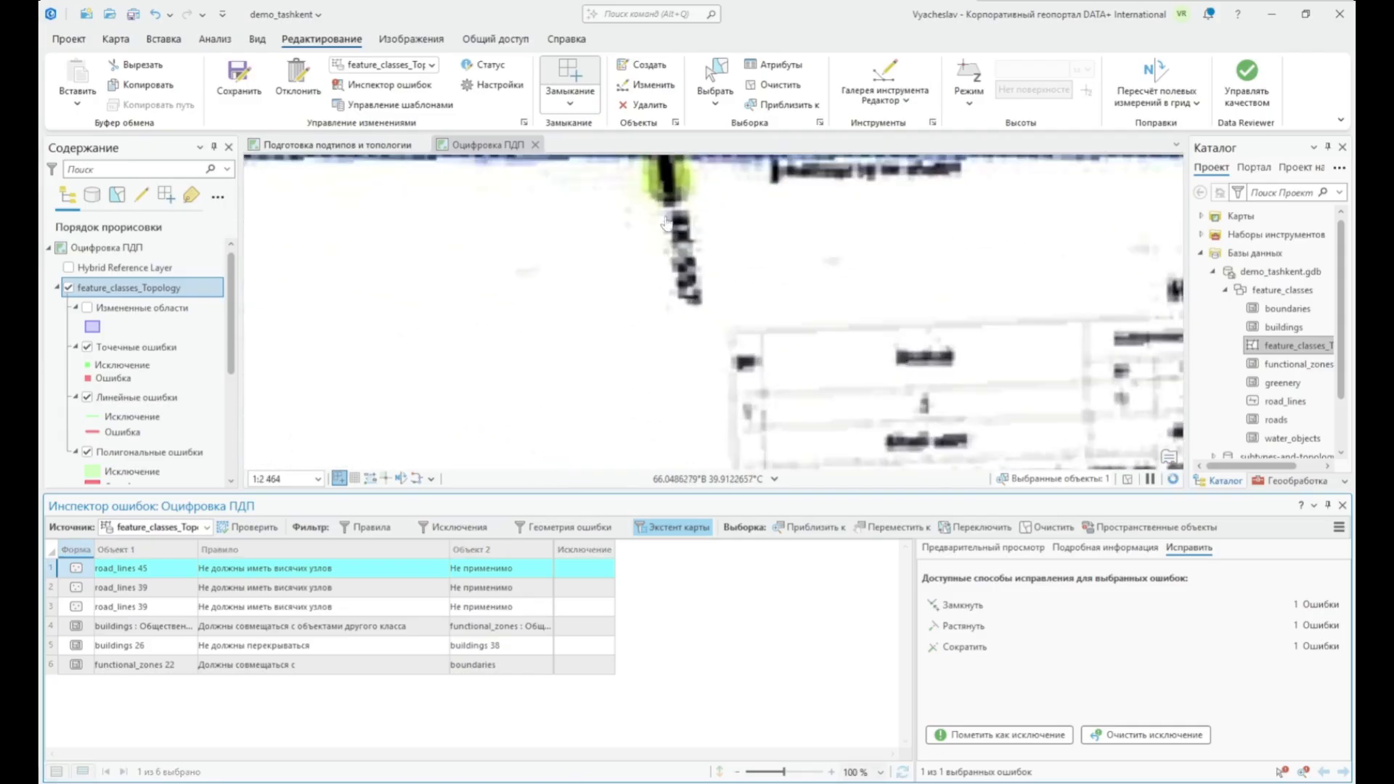
left_click_drag(682, 263, 711, 349)
scroll(688, 260, "up", 4)
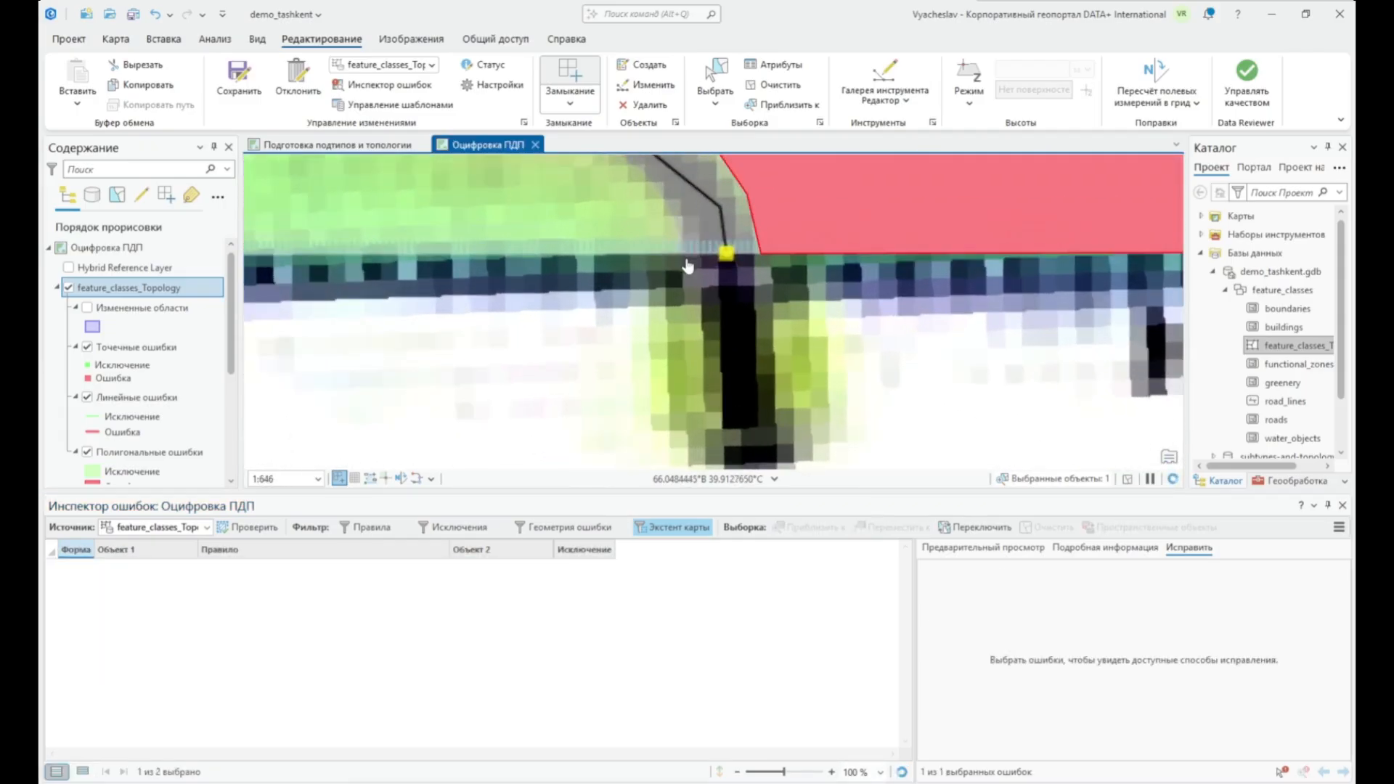
left_click_drag(729, 297, 748, 398)
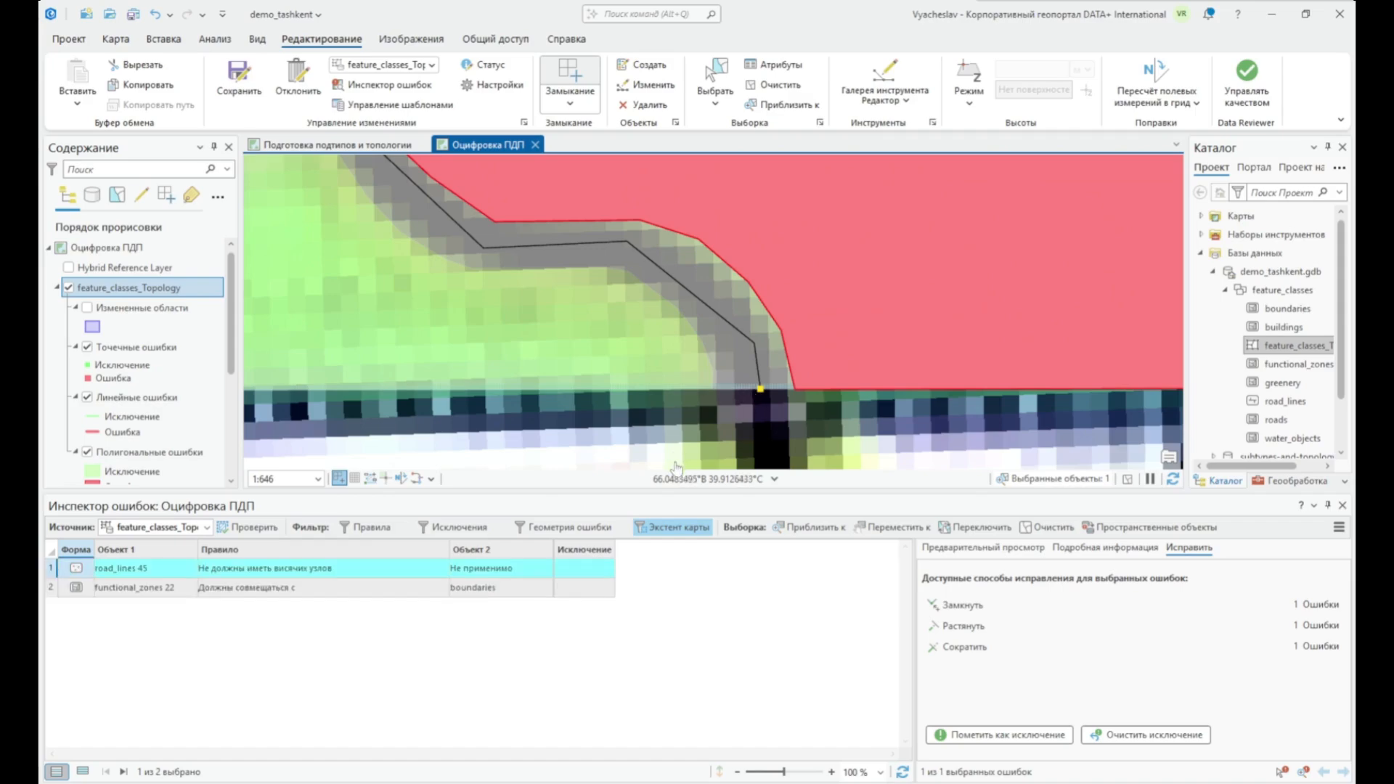
left_click(964, 738)
- Smooth the curved road centerline 45 with the Generalize tool, using the Сгладить method and a maximum offset of 0 m
left_click_drag(481, 311, 575, 370)
left_click_drag(495, 238, 551, 312)
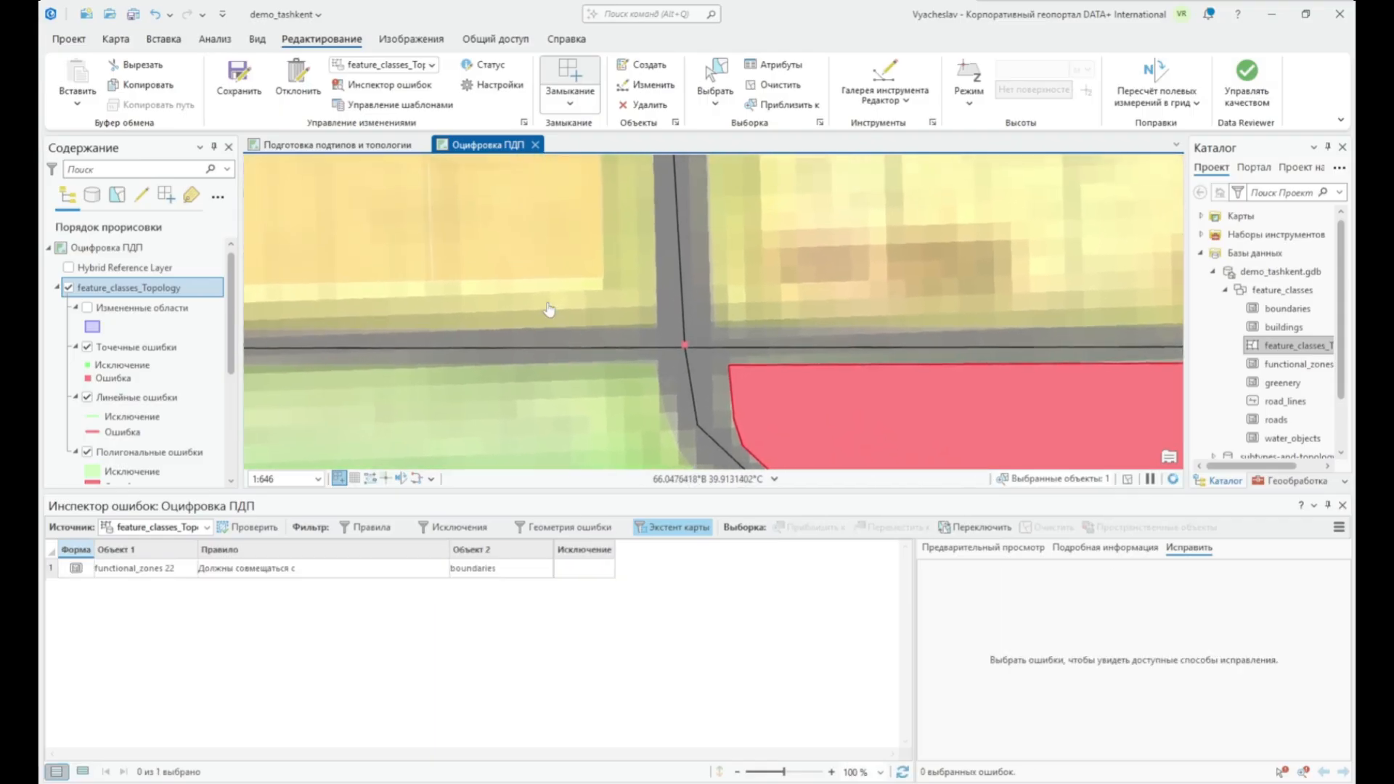
scroll(634, 385, "down", 2)
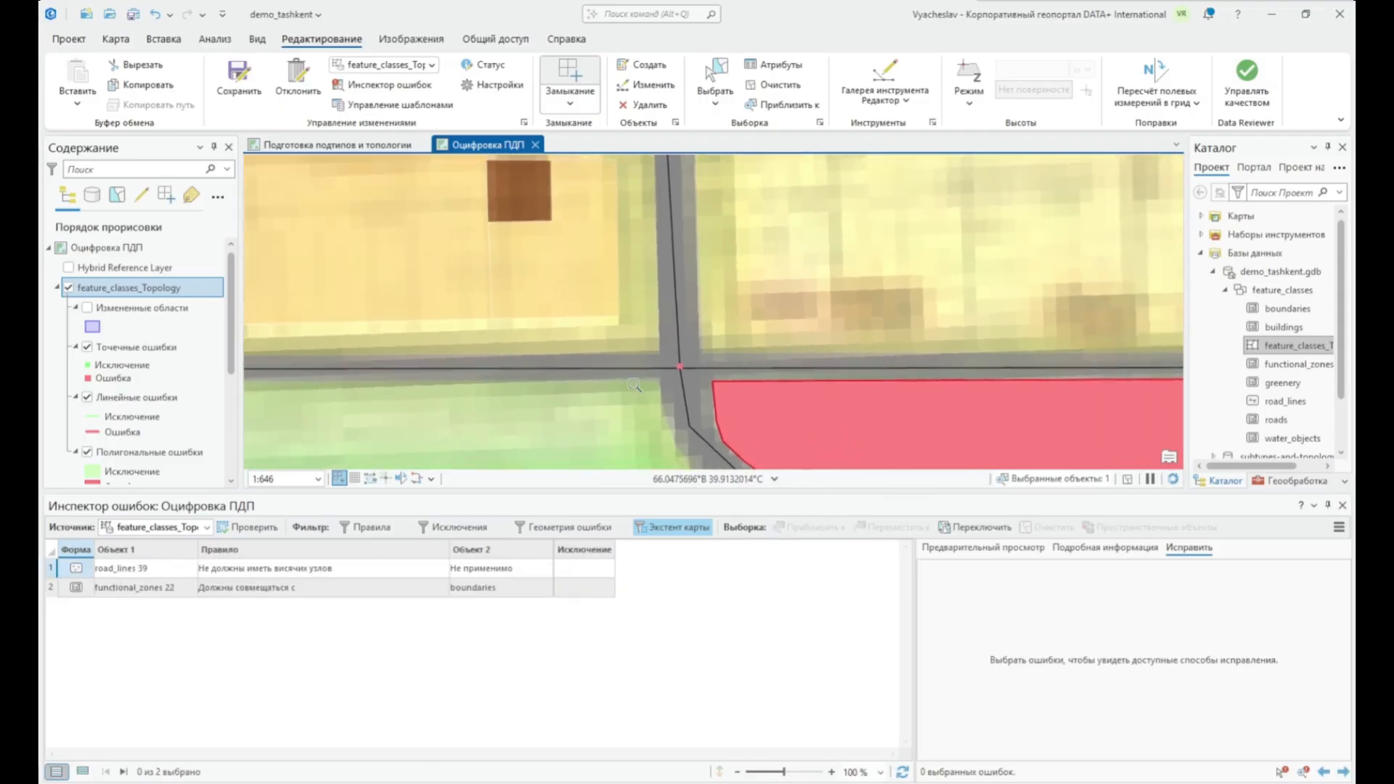
left_click_drag(634, 385, 495, 157)
left_click_drag(612, 332, 658, 407)
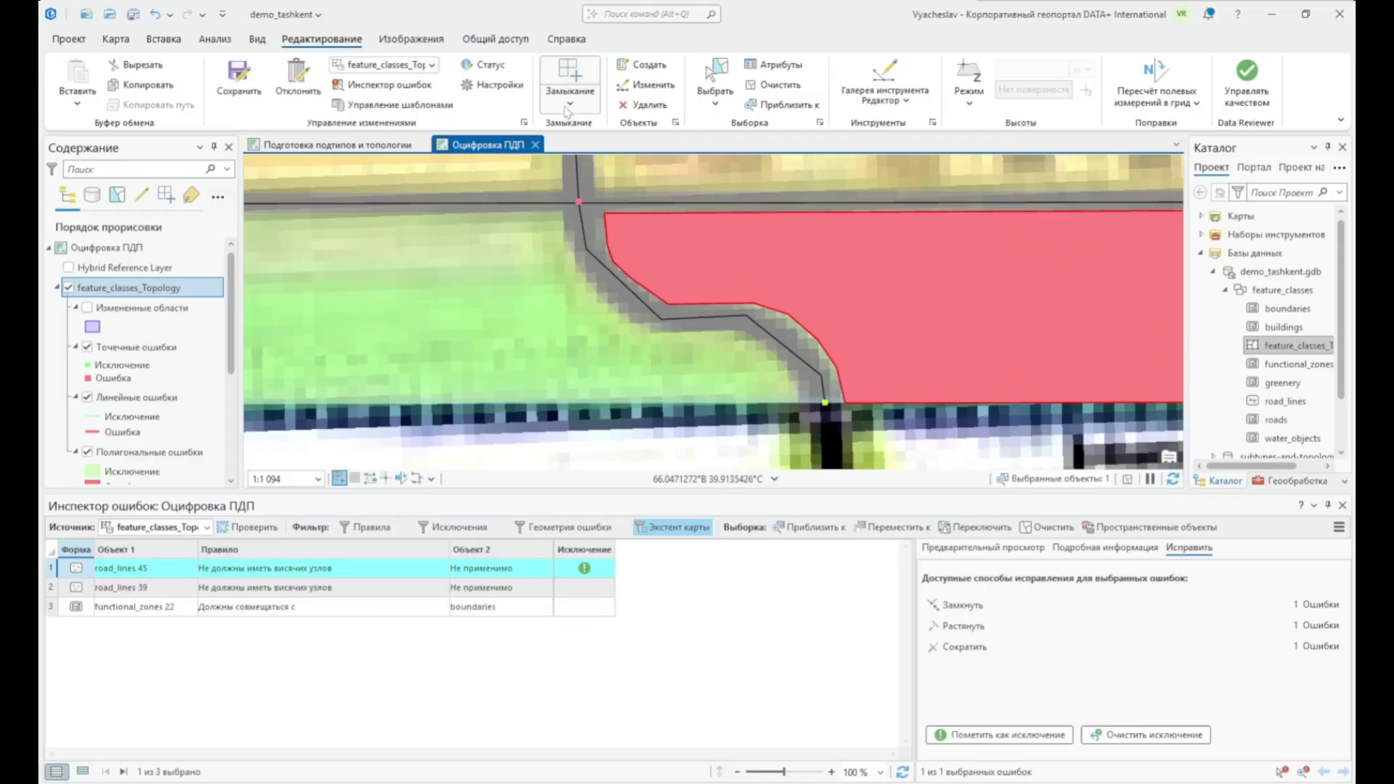
left_click(715, 72)
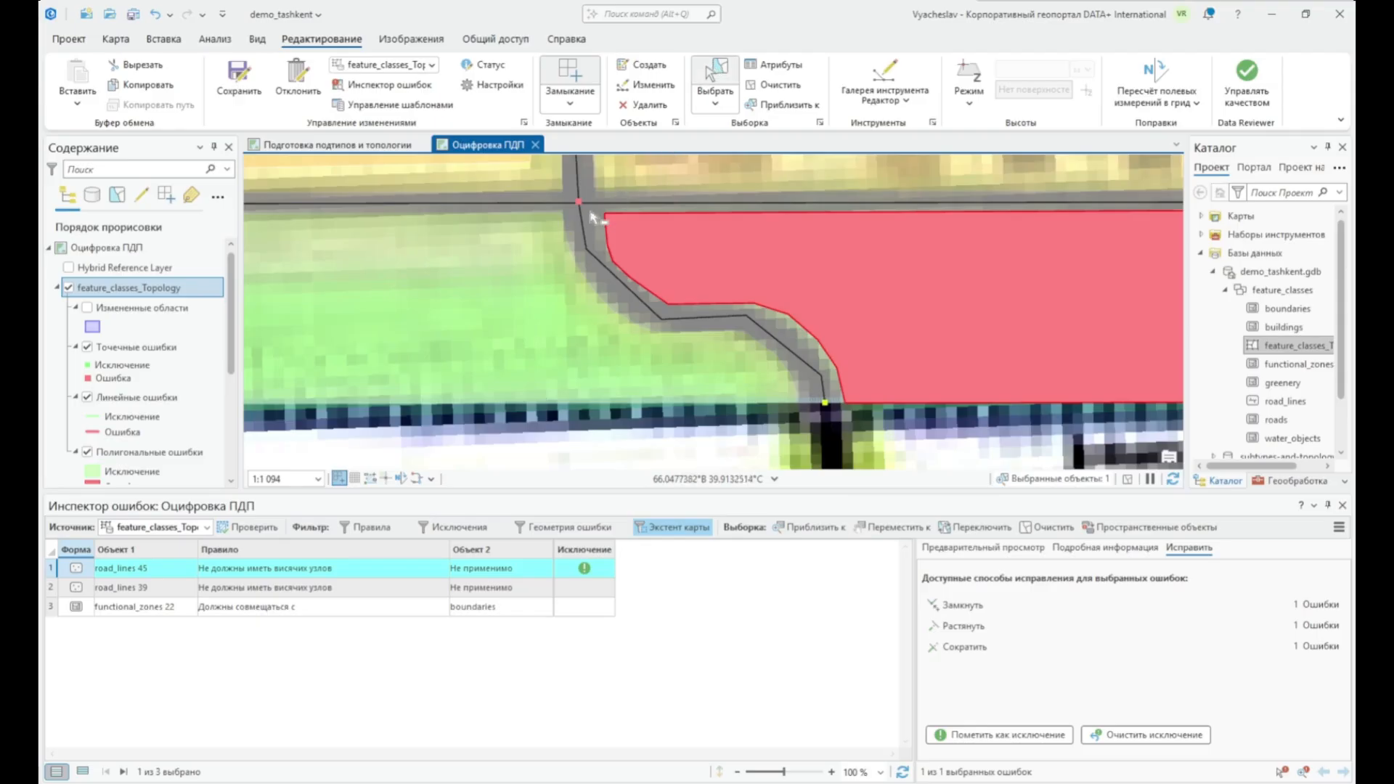
left_click(586, 238)
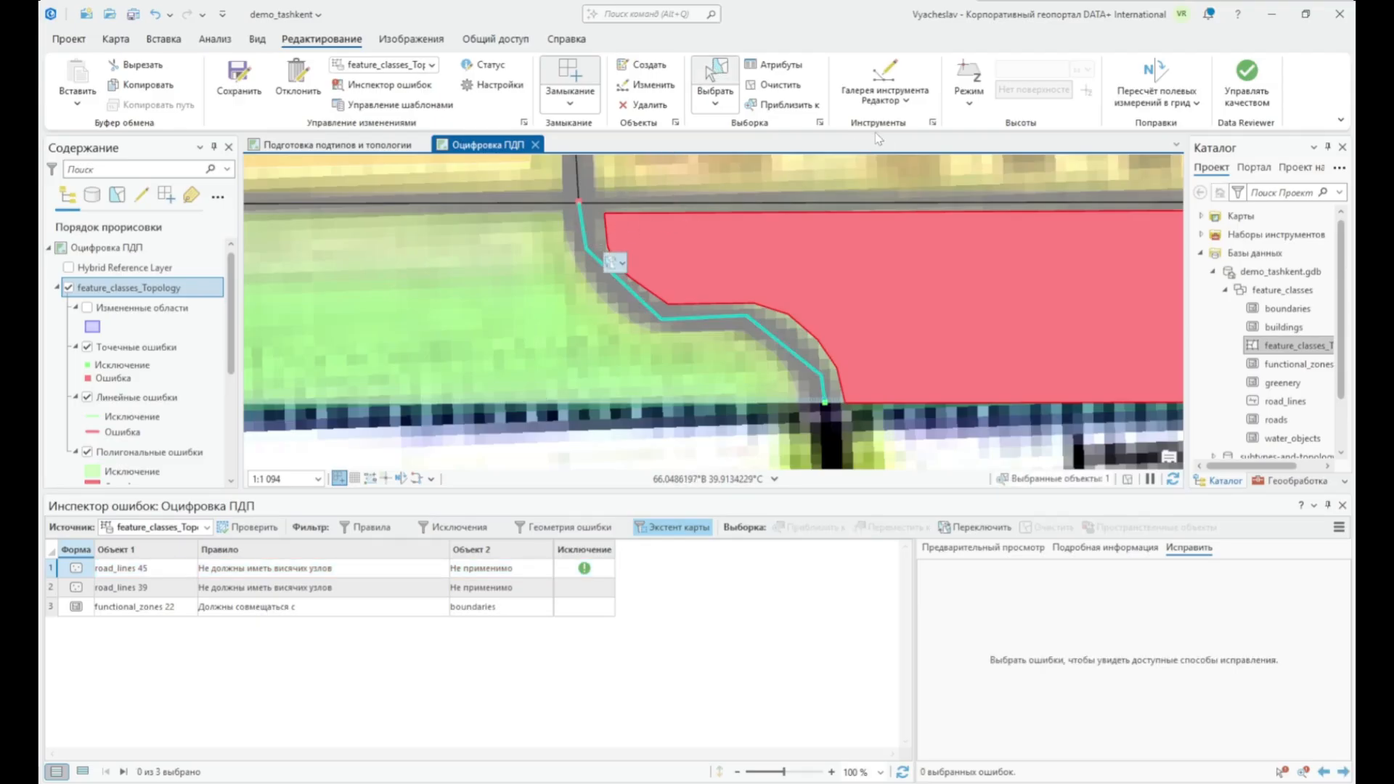
left_click(906, 101)
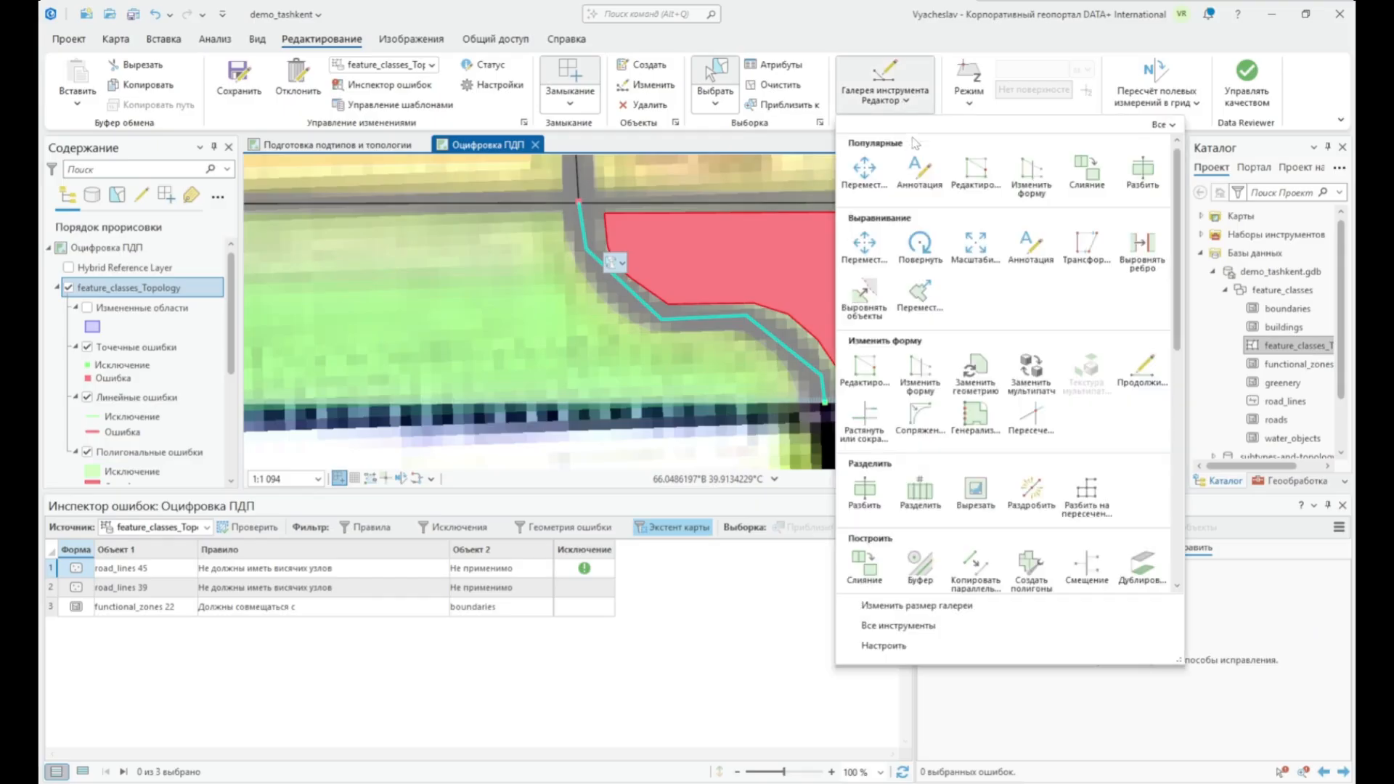
left_click(986, 419)
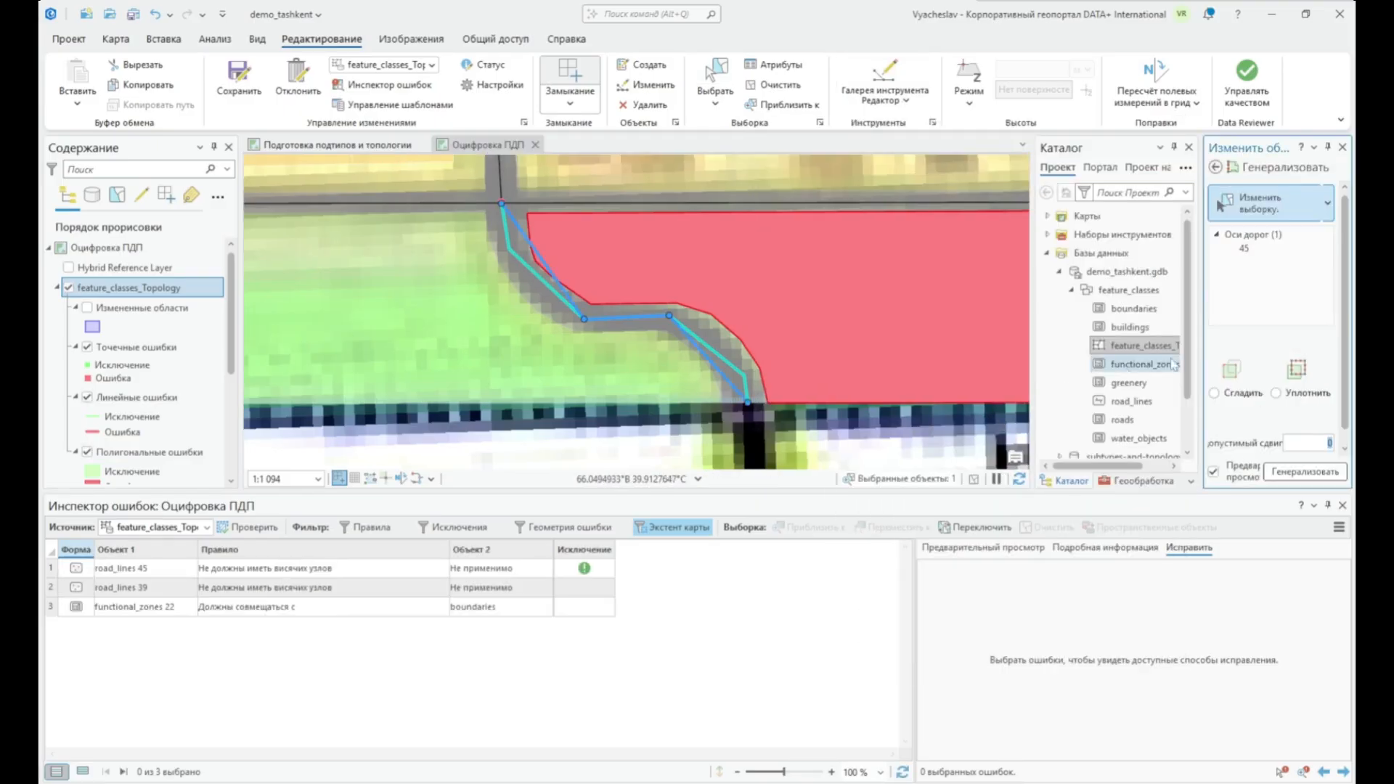
left_click_drag(1200, 308, 1089, 326)
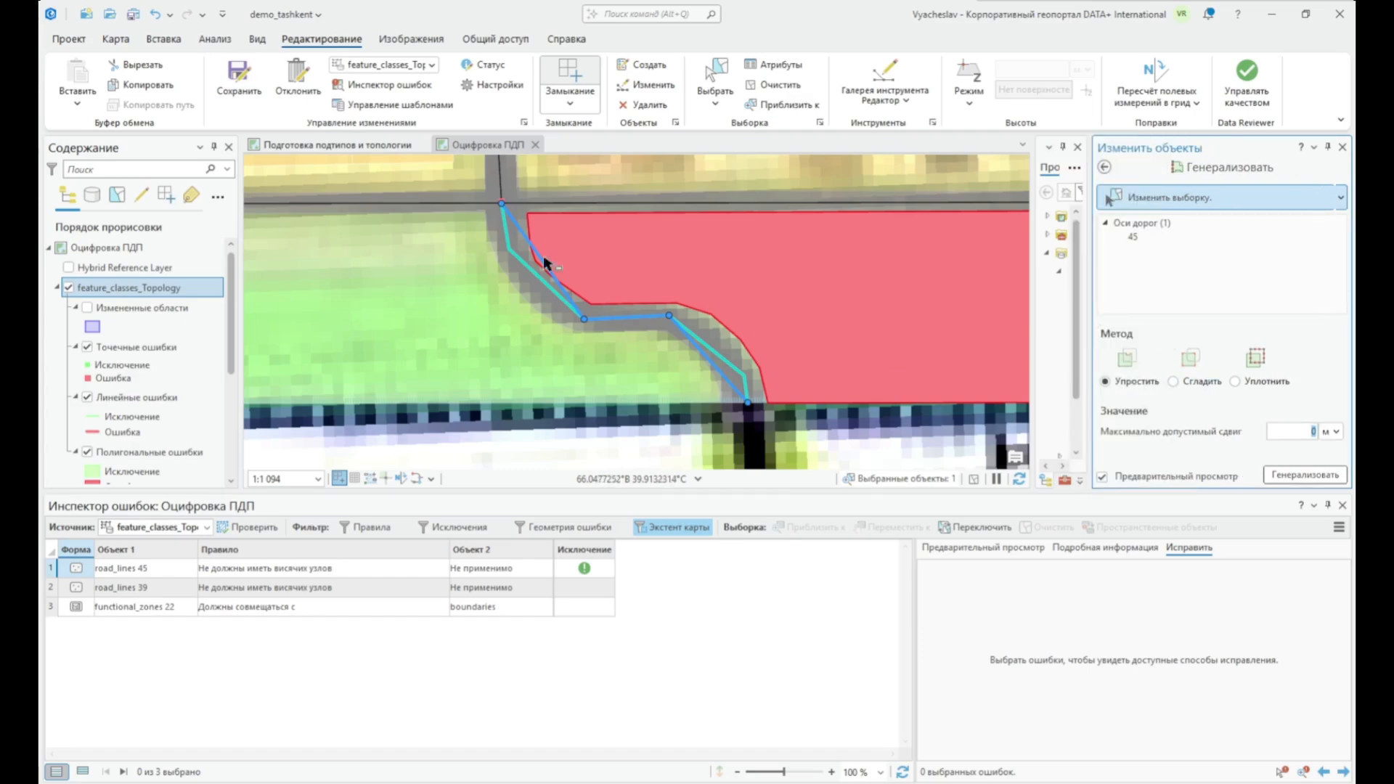
left_click(1195, 385)
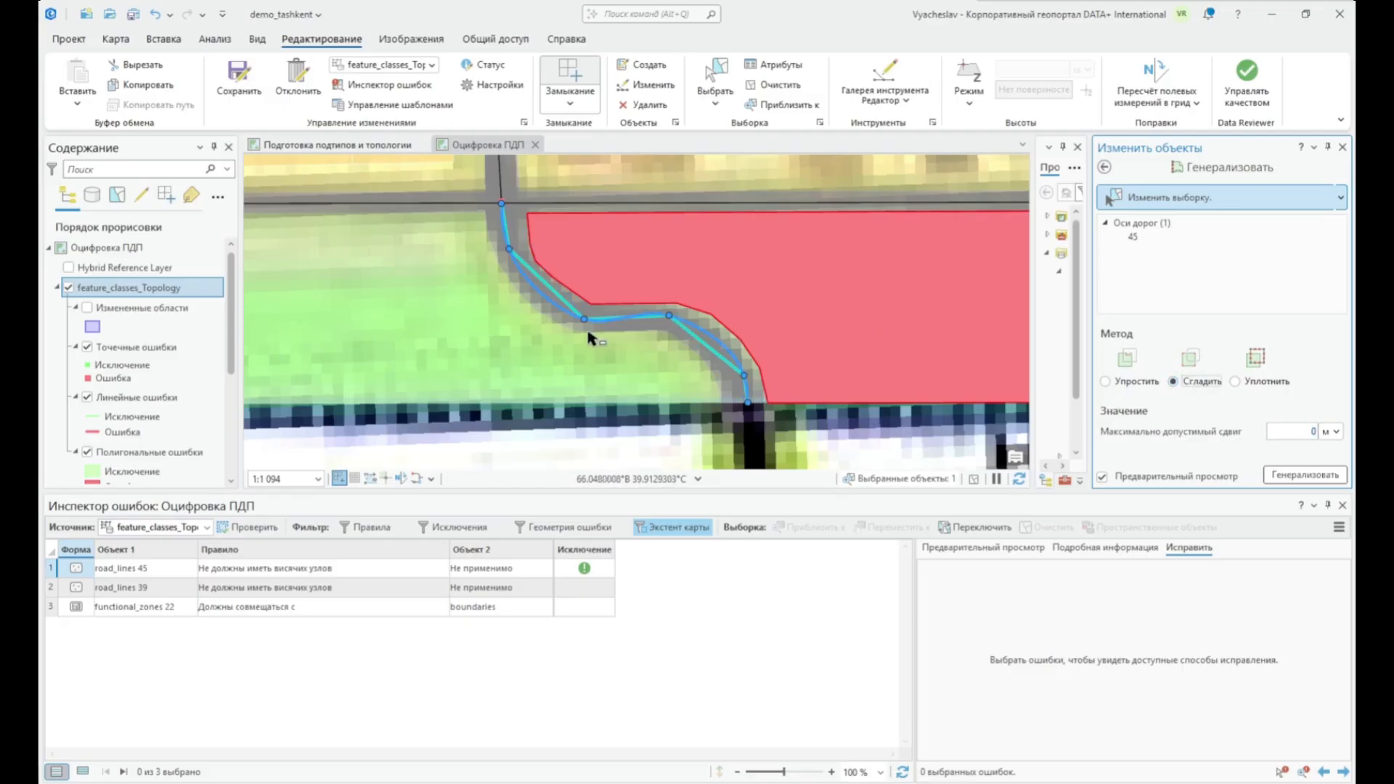
left_click(1300, 482)
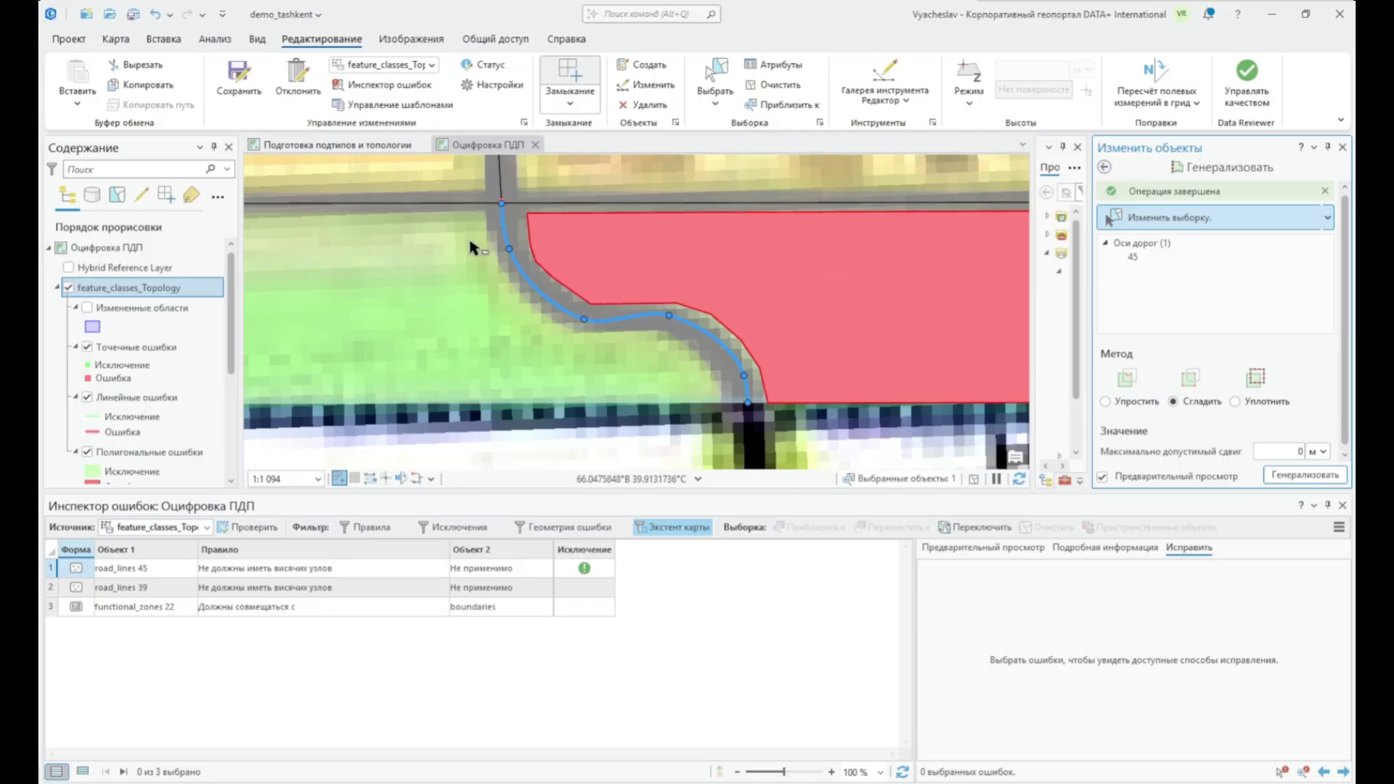
left_click(1343, 147)
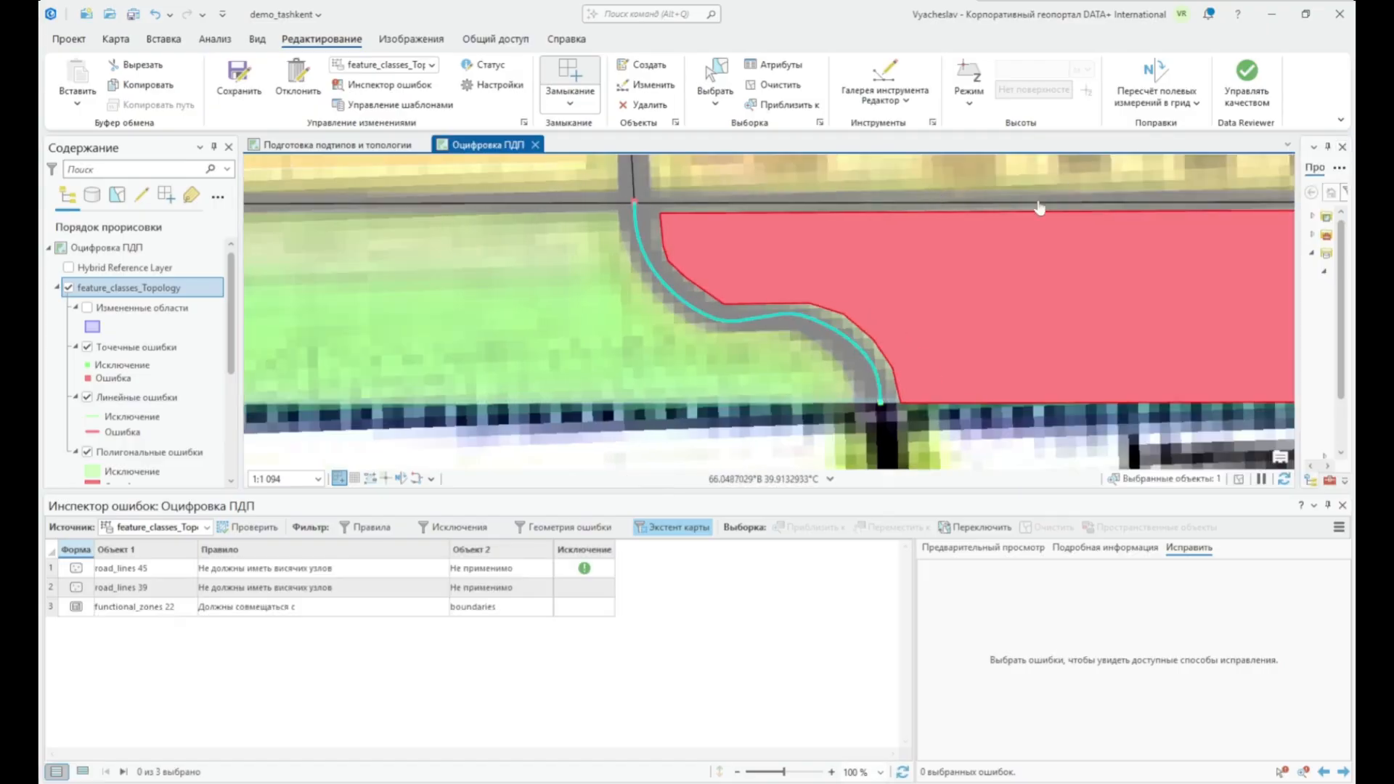
left_click_drag(1295, 242, 1237, 242)
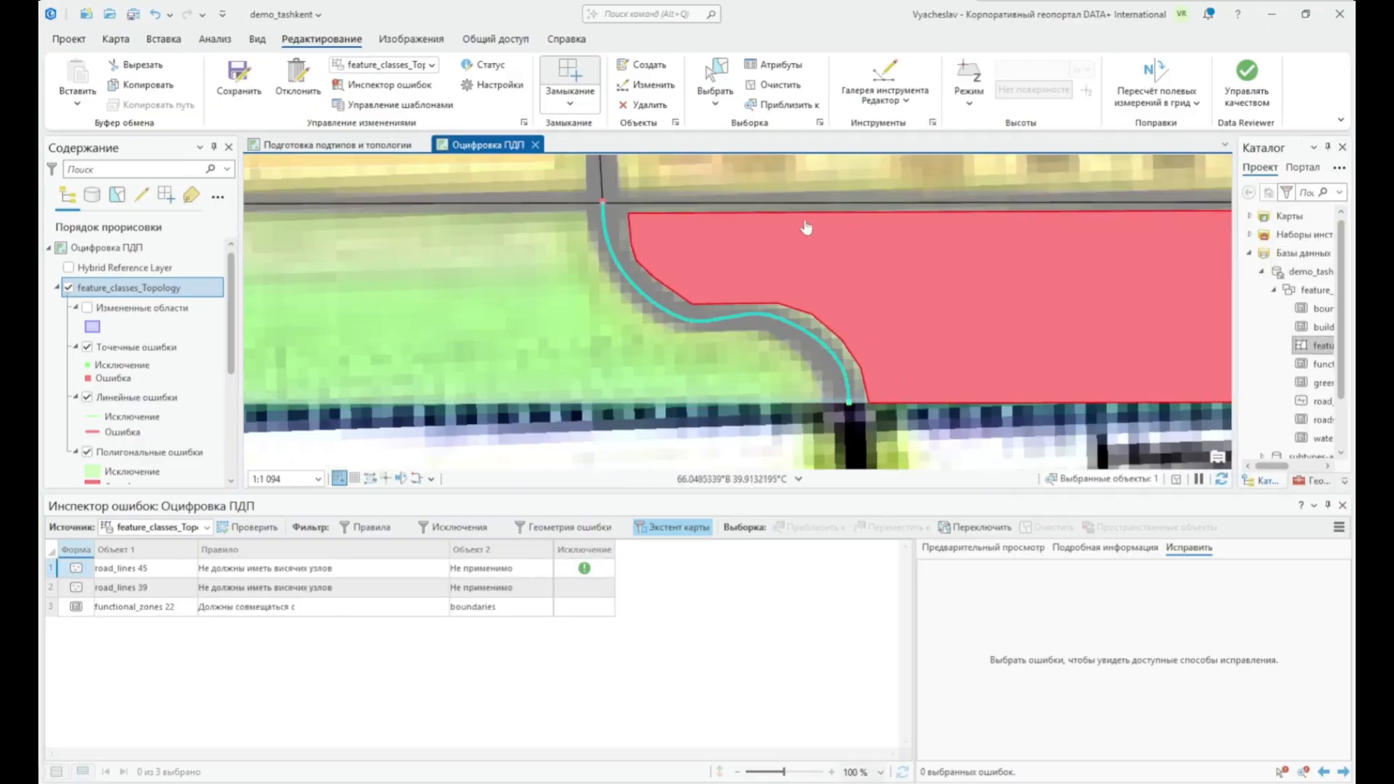
- Select road centerline 39, which ends just short of the junction, and start the Extend or Trim tool on it
scroll(592, 211, "up", 3)
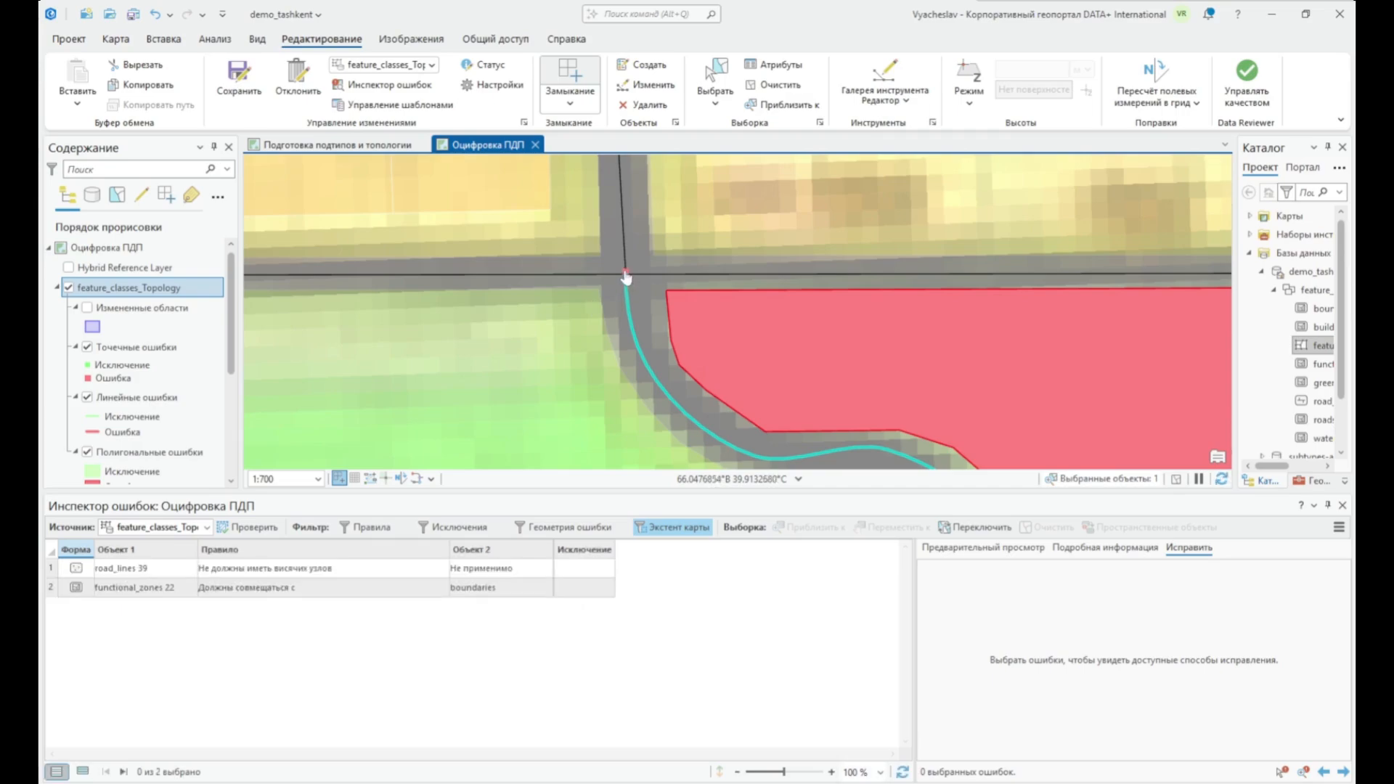
left_click_drag(579, 283, 585, 346)
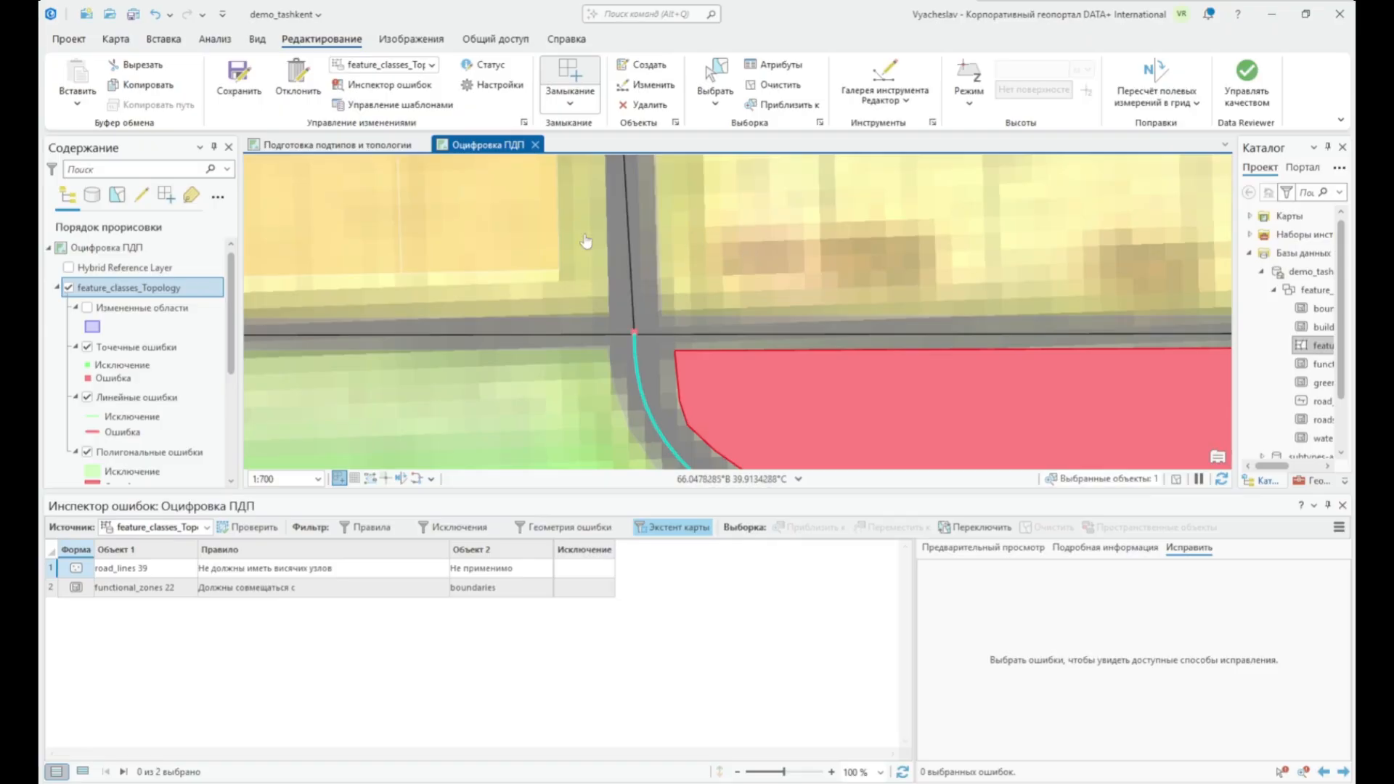
left_click(708, 75)
left_click(634, 242)
left_click(630, 242)
scroll(666, 353, "up", 6)
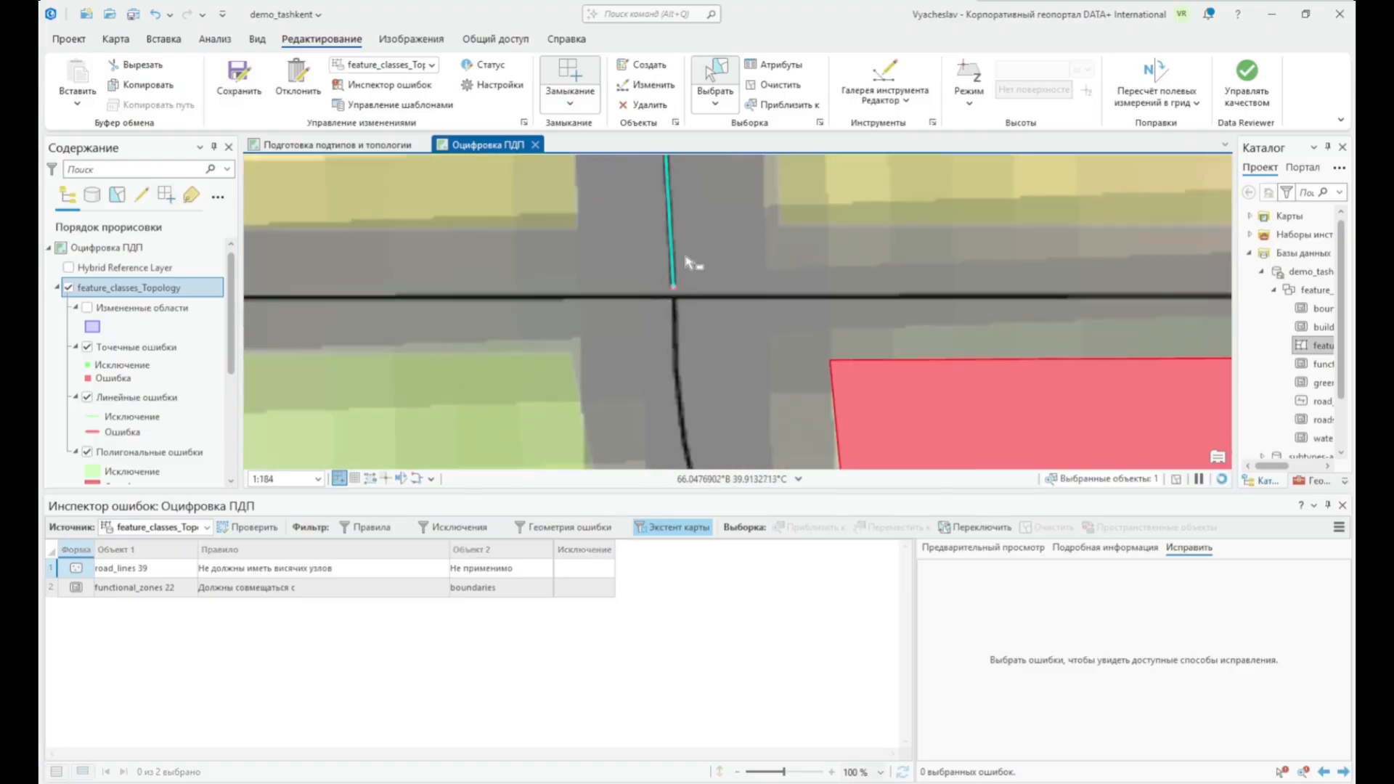
left_click_drag(655, 349, 657, 156)
left_click_drag(619, 286, 624, 284)
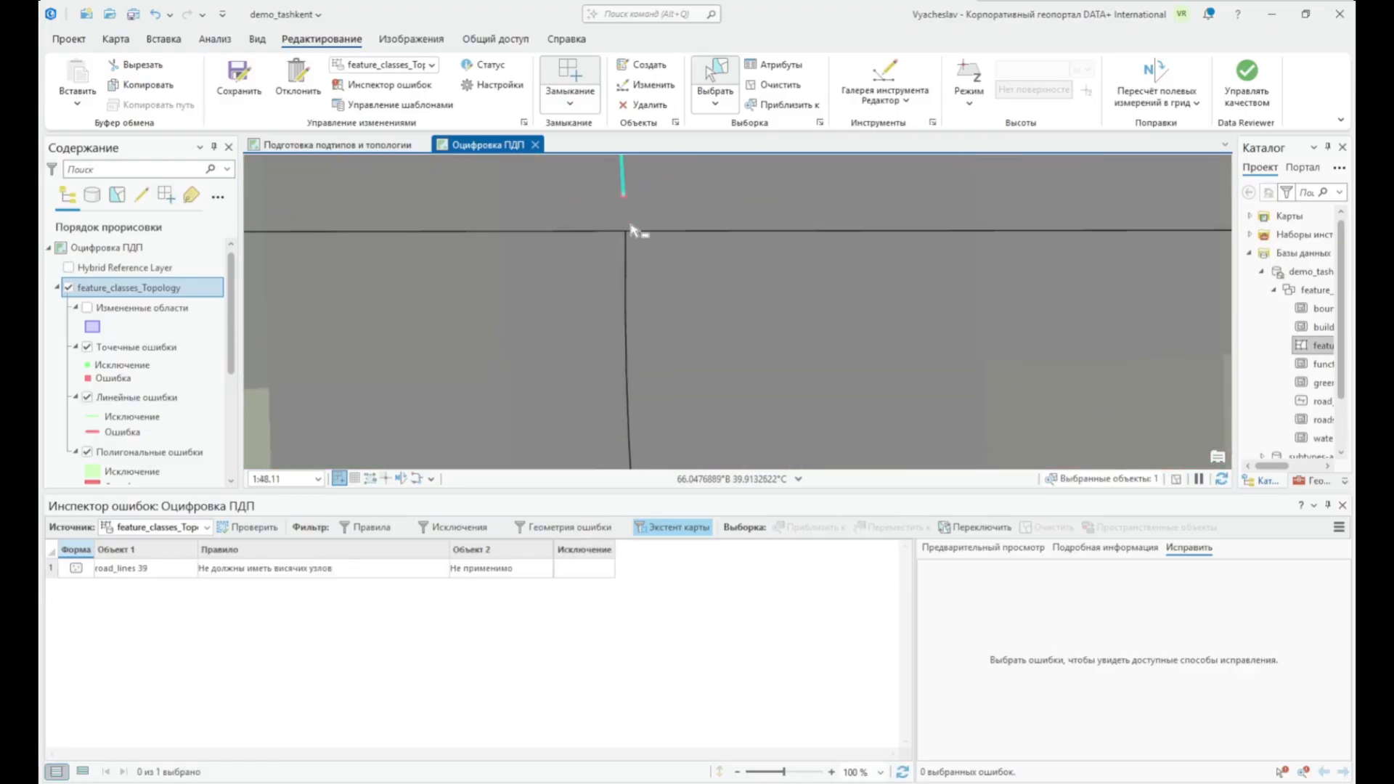
left_click_drag(651, 199, 683, 275)
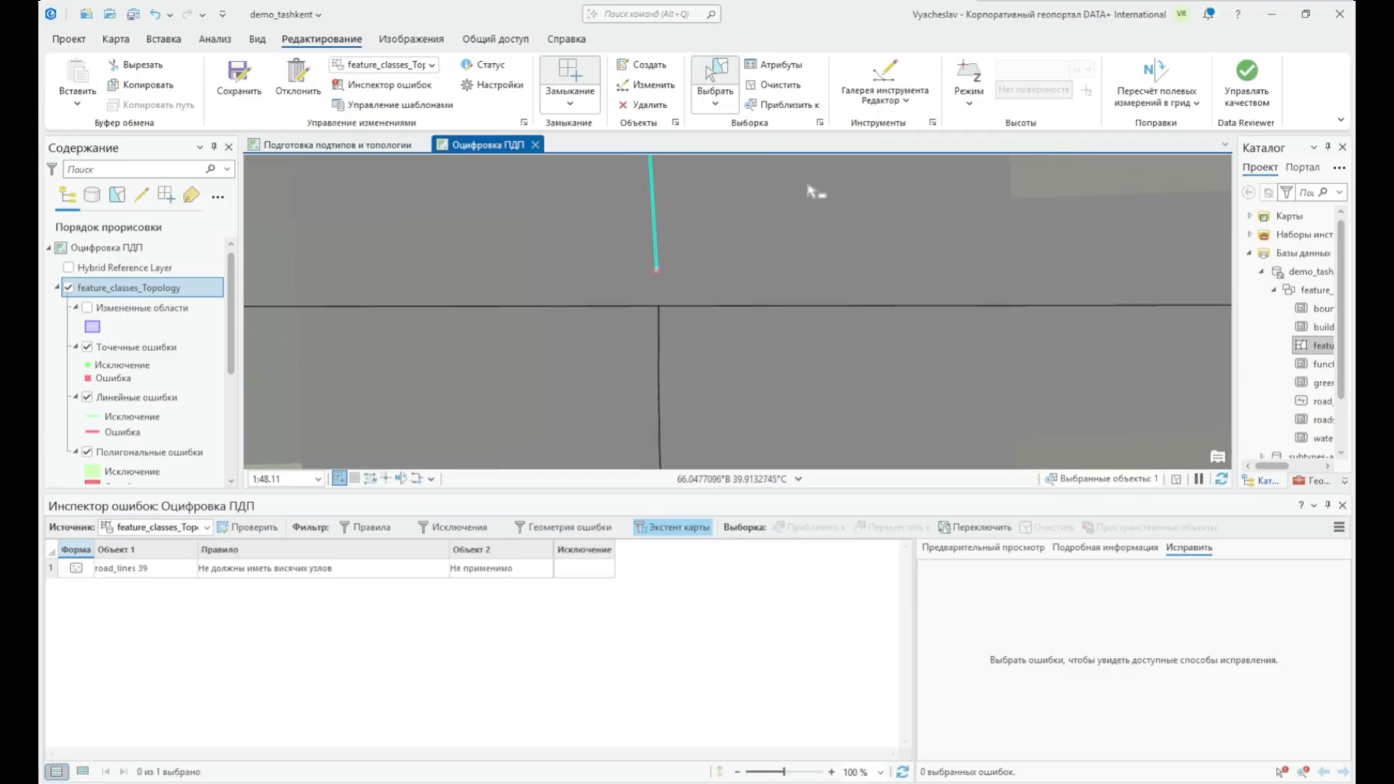
left_click(895, 102)
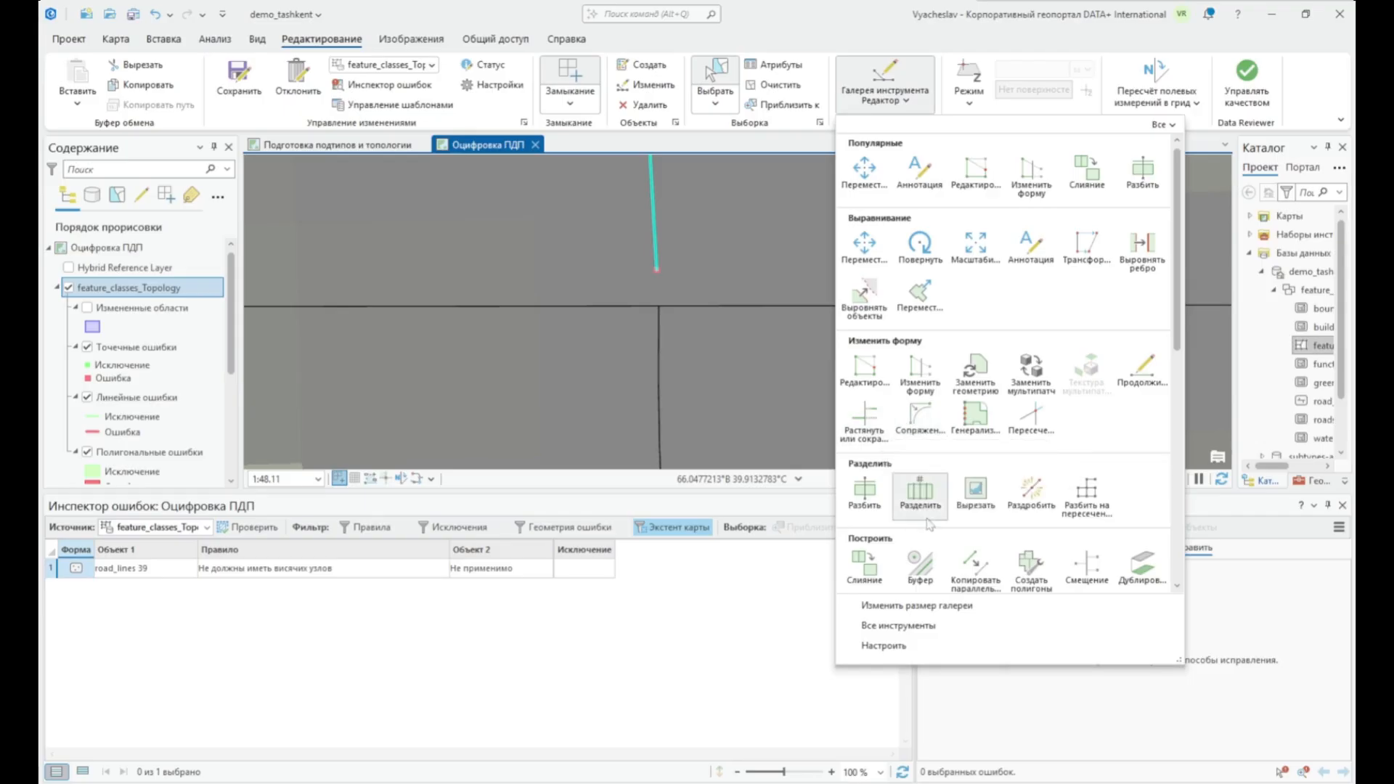
left_click(870, 434)
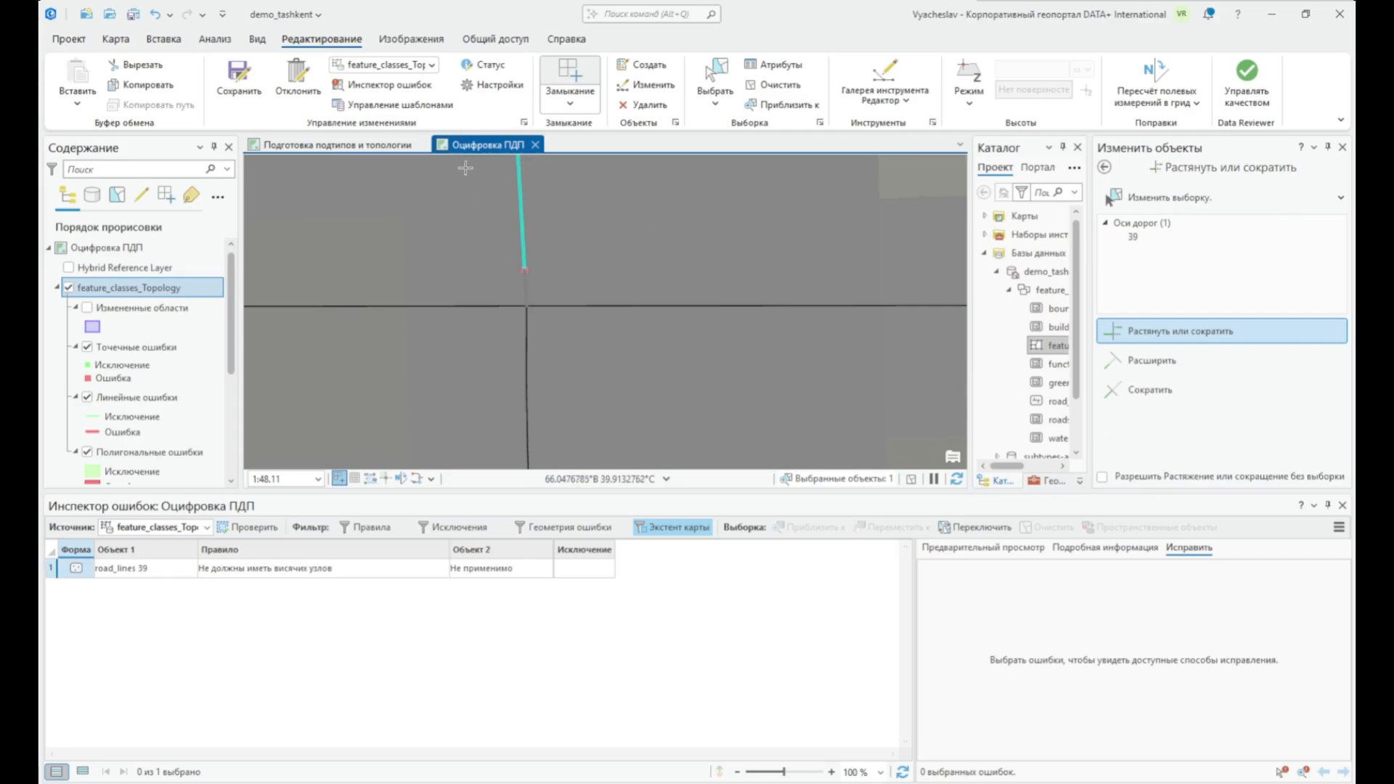
- Examine the attributes of road centerline 39 in its pop-up, including its length fields
left_click(125, 40)
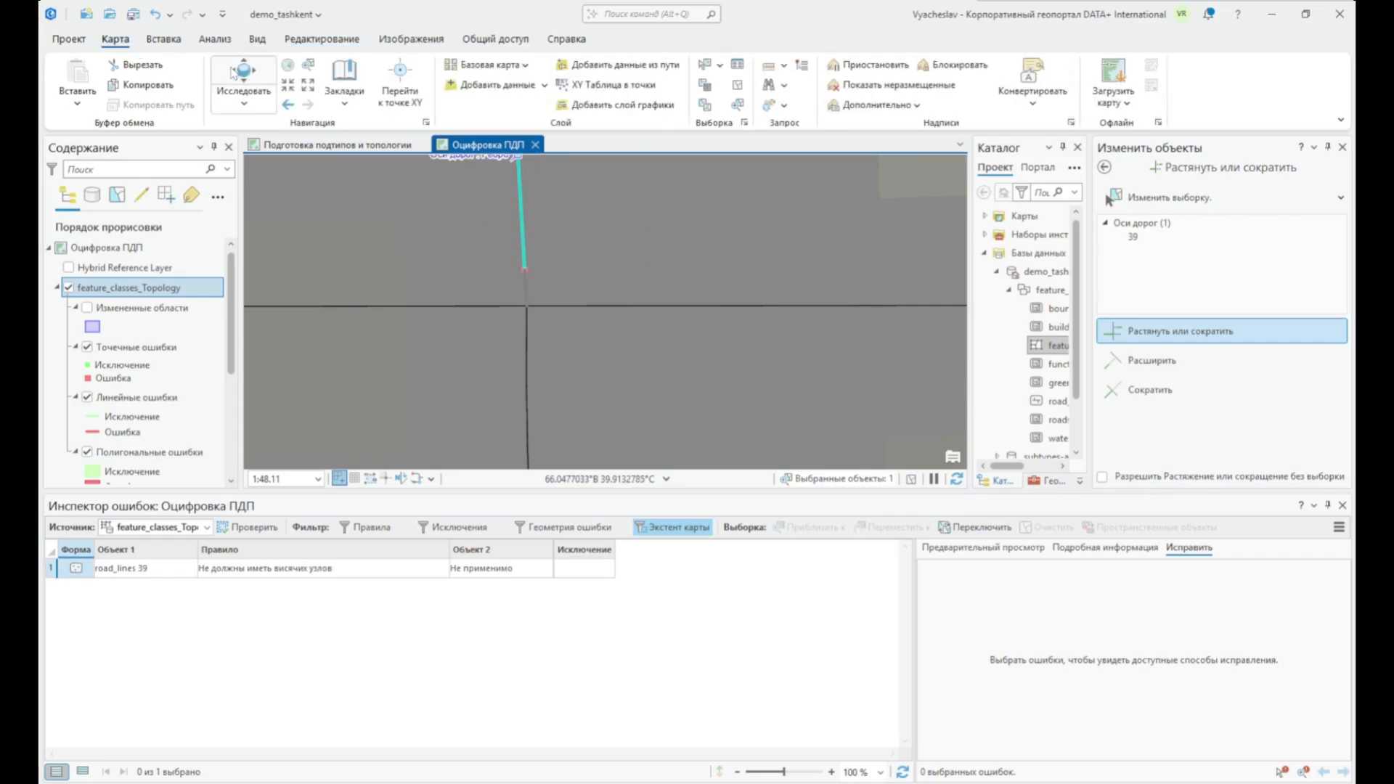
left_click(522, 204)
left_click_drag(1111, 168, 896, 171)
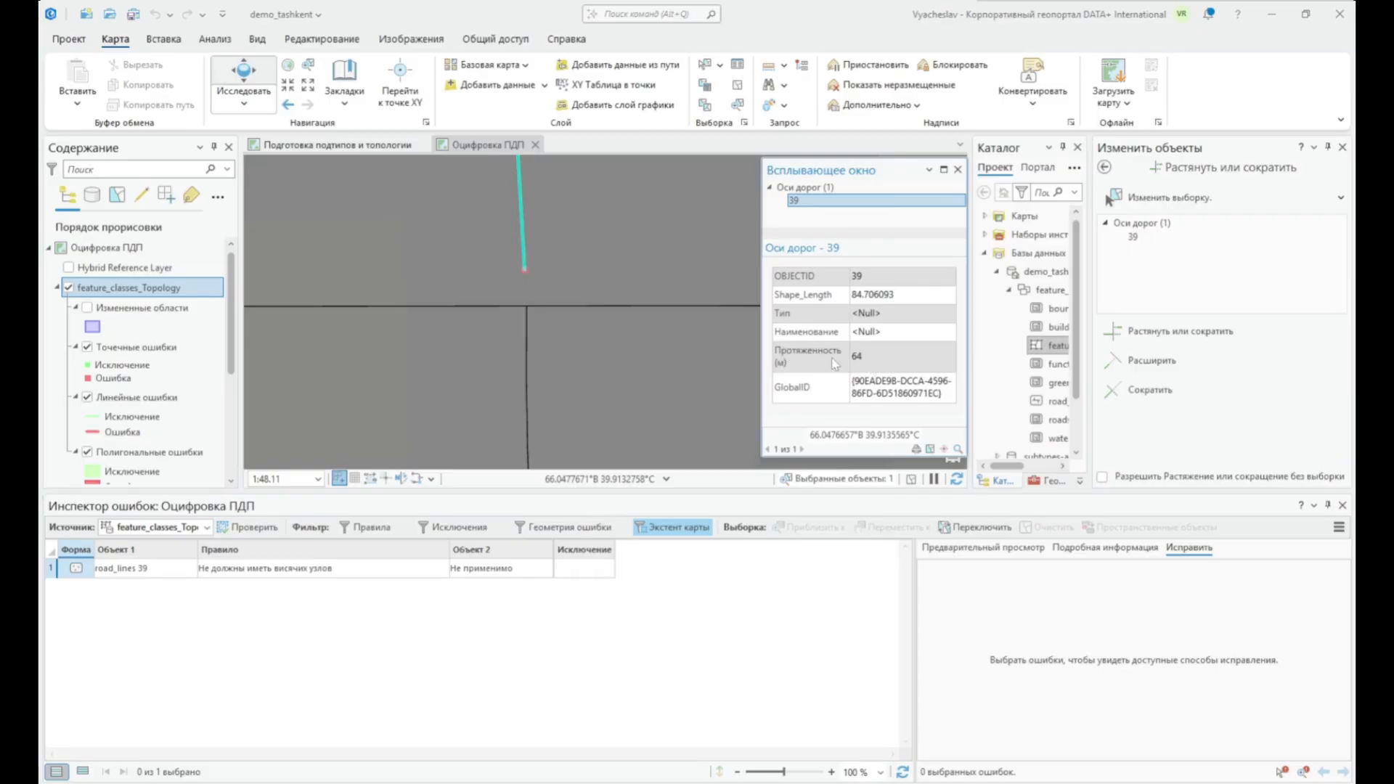
left_click_drag(638, 276, 651, 334)
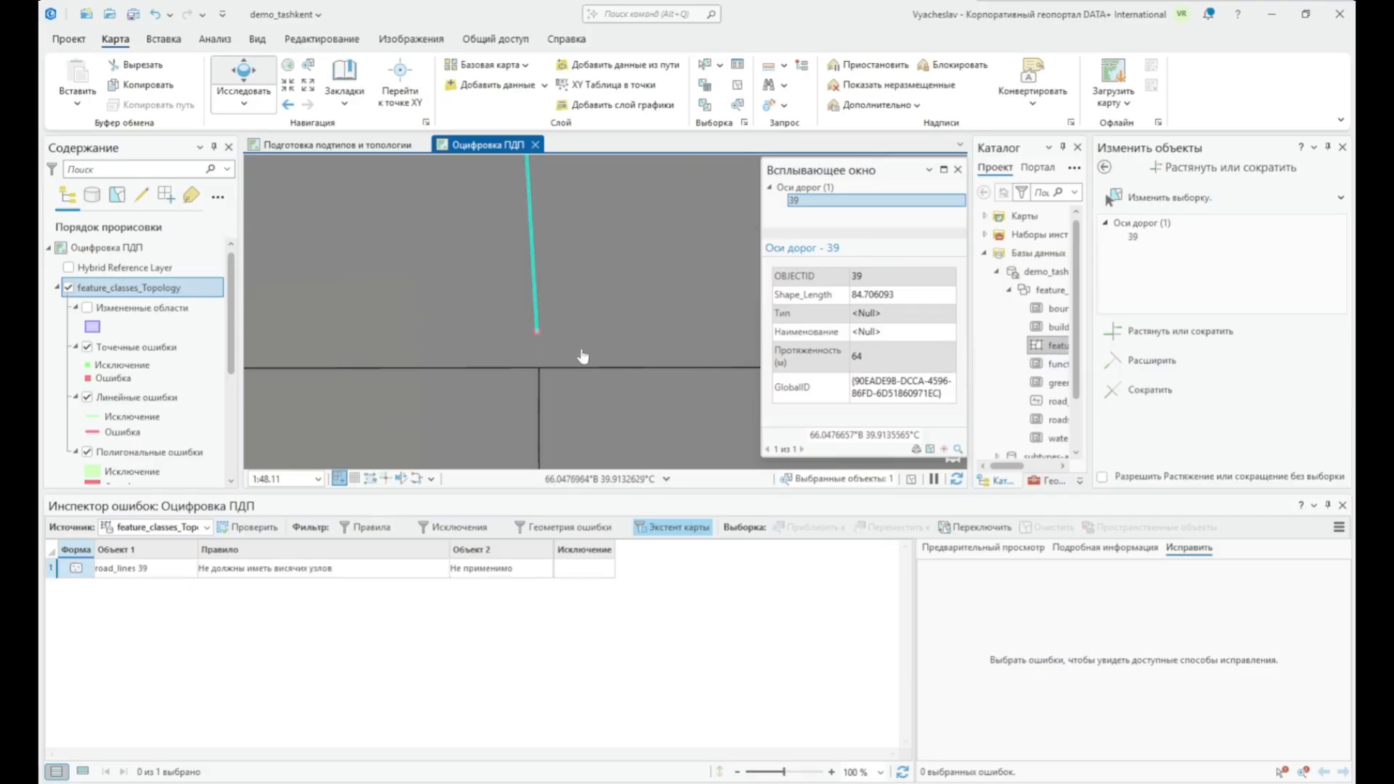
- Extend the short southern end of road centerline 39 to the crossing road centerline with the Расширить mode
left_click(1176, 363)
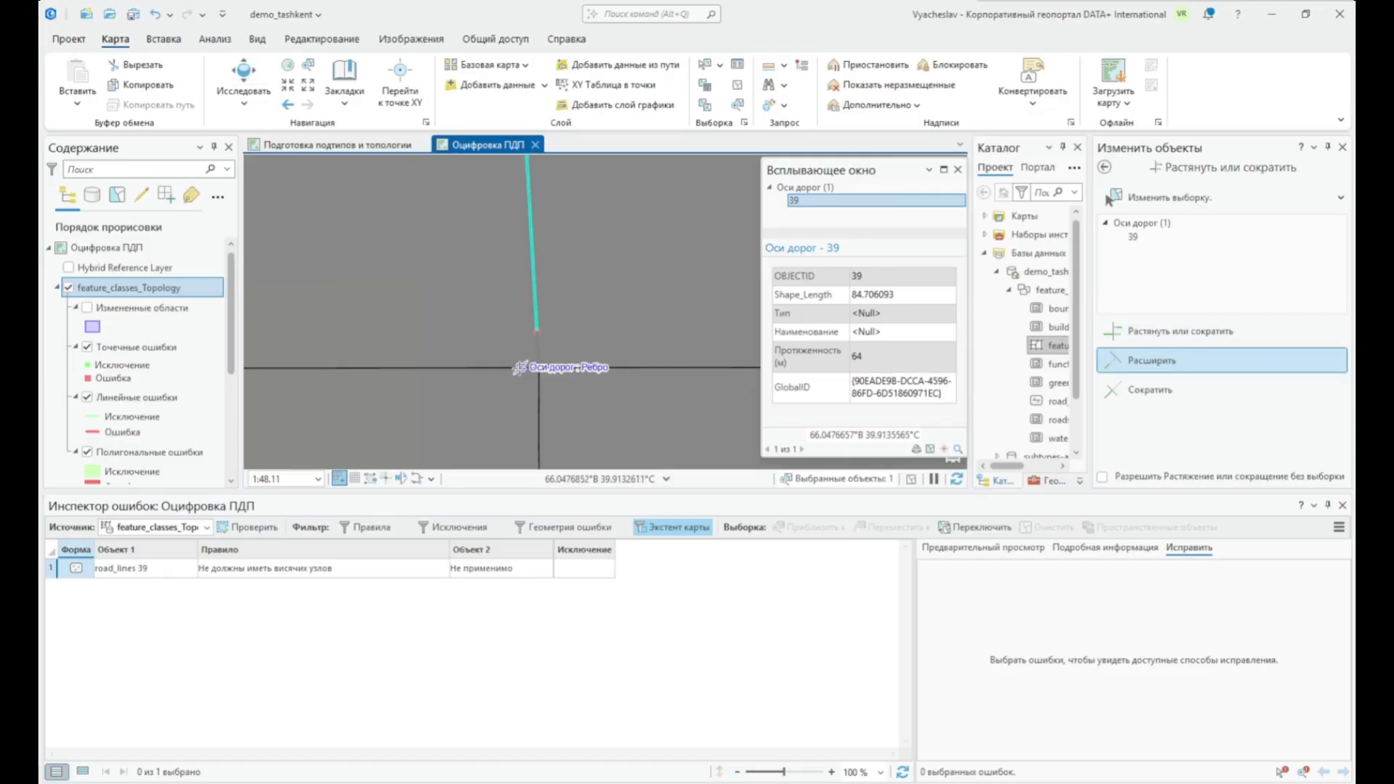
left_click(520, 368)
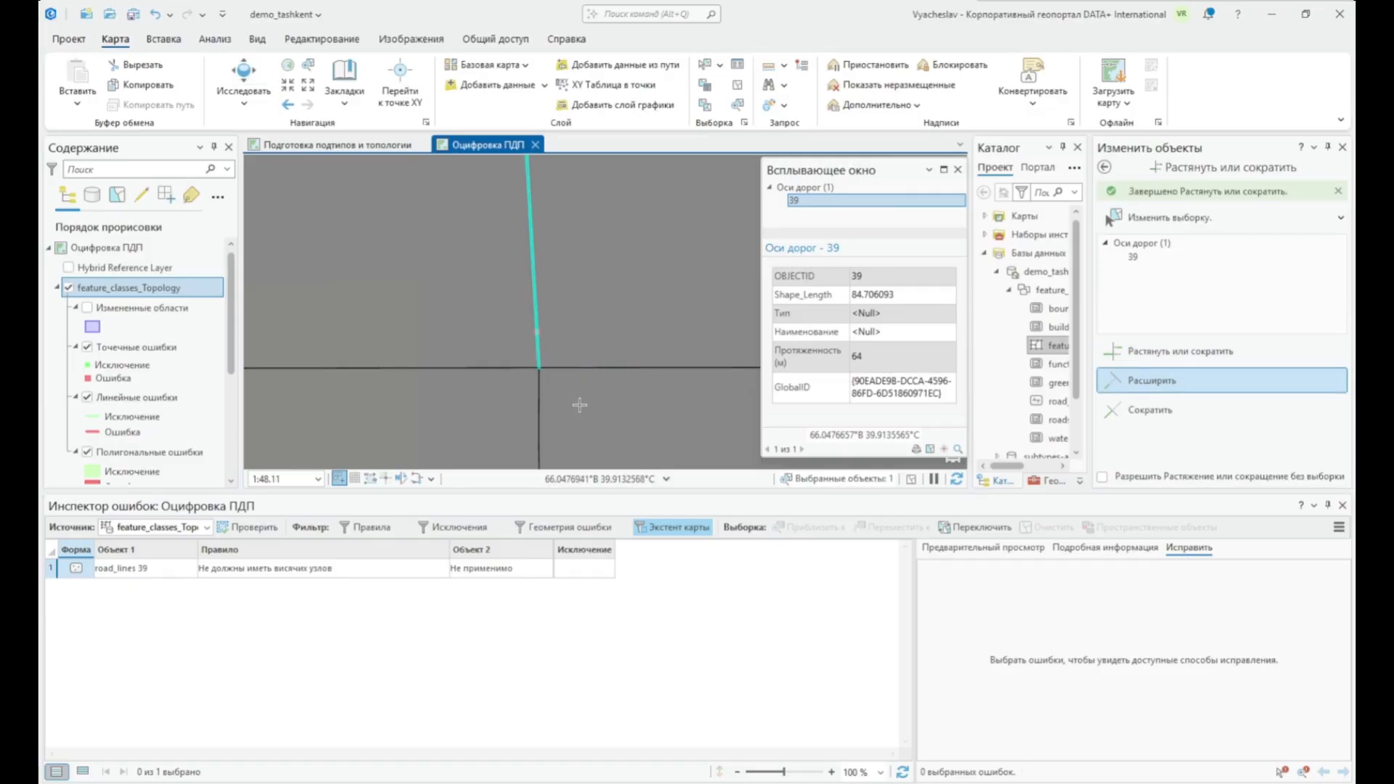
scroll(550, 338, "down", 2)
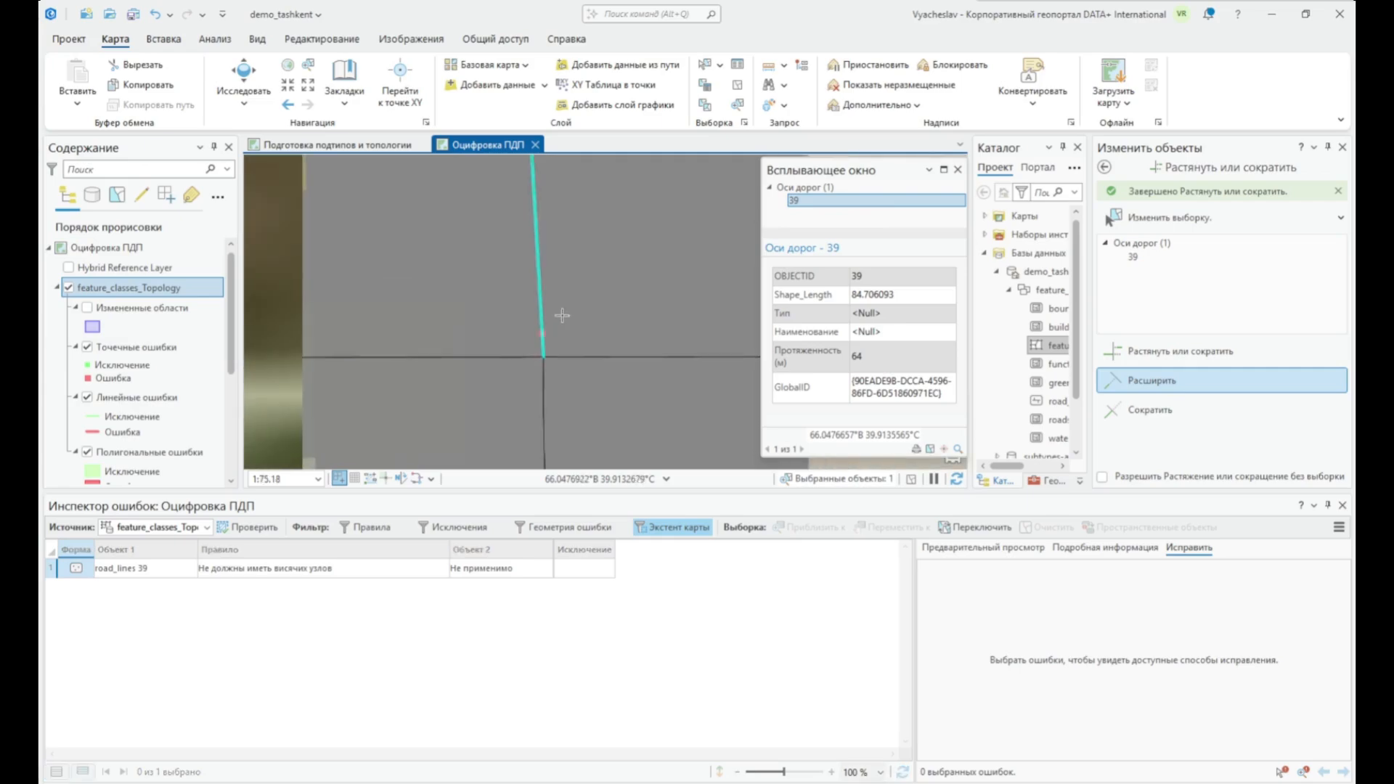
- Trim the overshooting northern end of road centerline 39 at the crossing road centerline and save the edits
left_click_drag(575, 252, 593, 436)
left_click_drag(577, 268, 598, 439)
left_click_drag(602, 230, 636, 436)
left_click_drag(625, 261, 636, 443)
left_click_drag(572, 253, 588, 378)
scroll(600, 286, "down", 6)
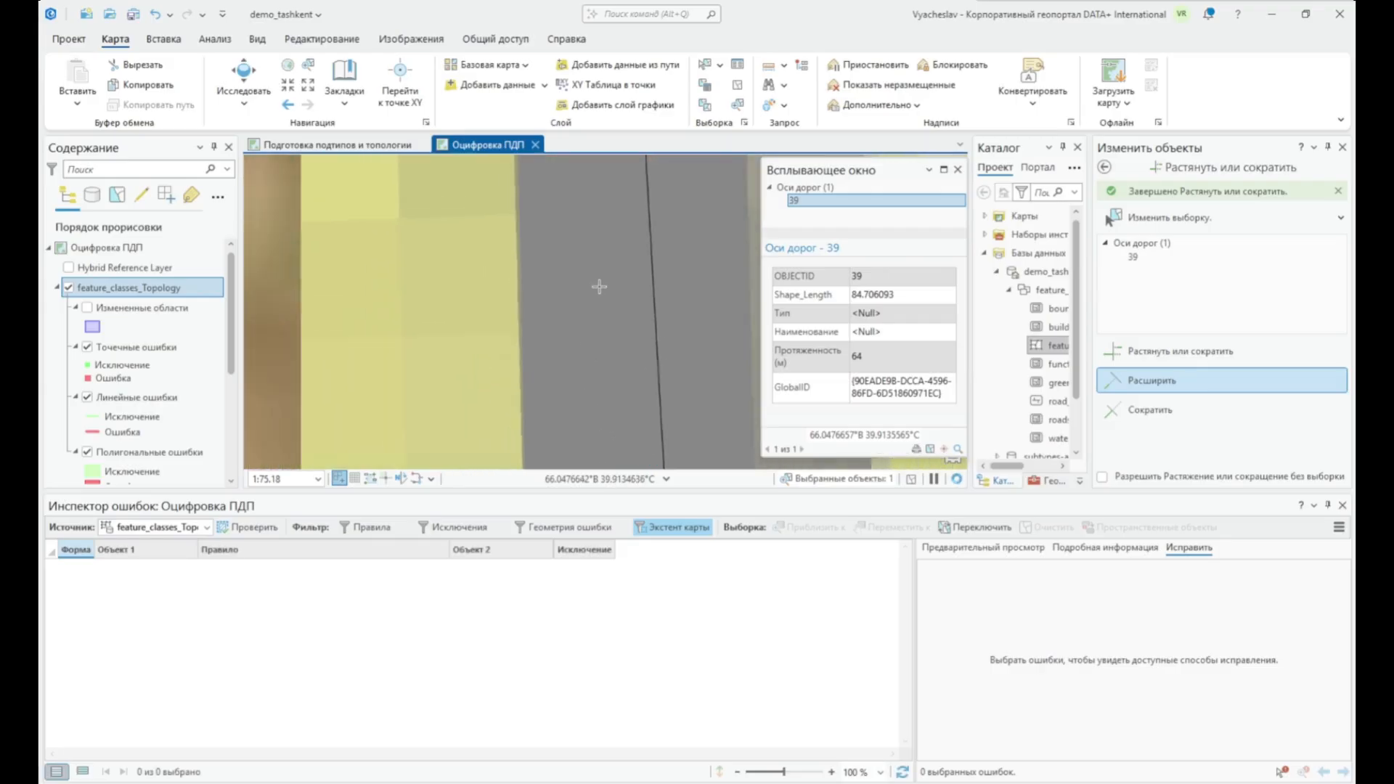
scroll(640, 247, "down", 4)
left_click_drag(653, 214, 682, 374)
scroll(677, 287, "up", 2)
scroll(675, 290, "up", 3)
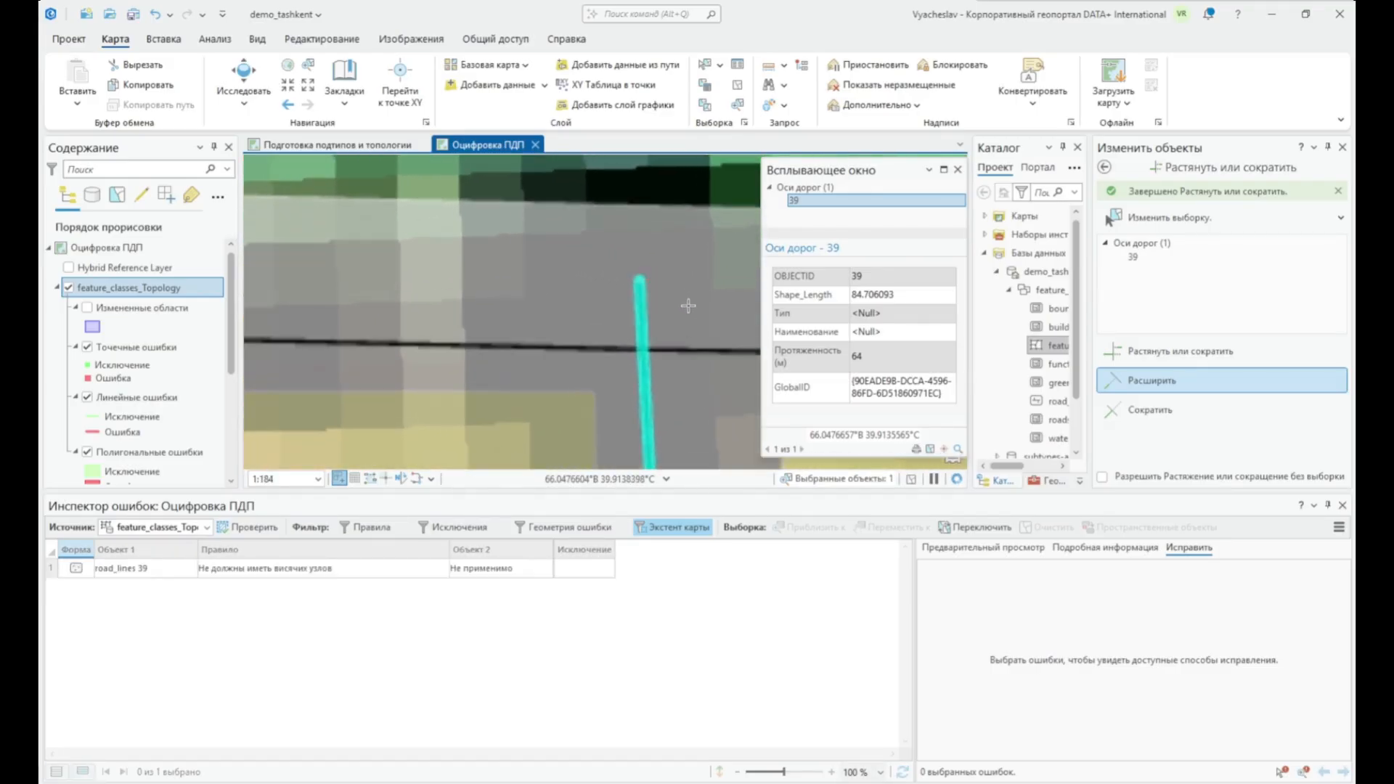
scroll(675, 311, "up", 3)
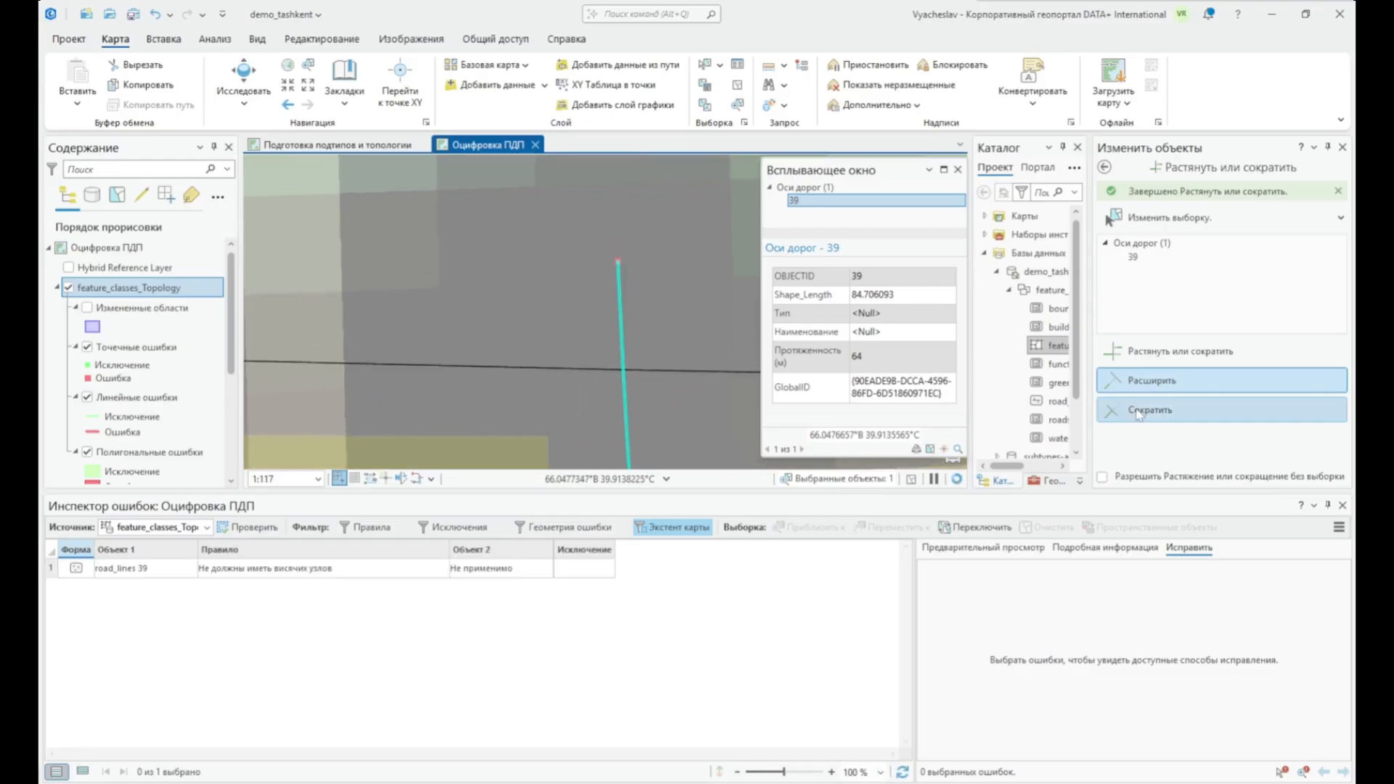
left_click(1140, 414)
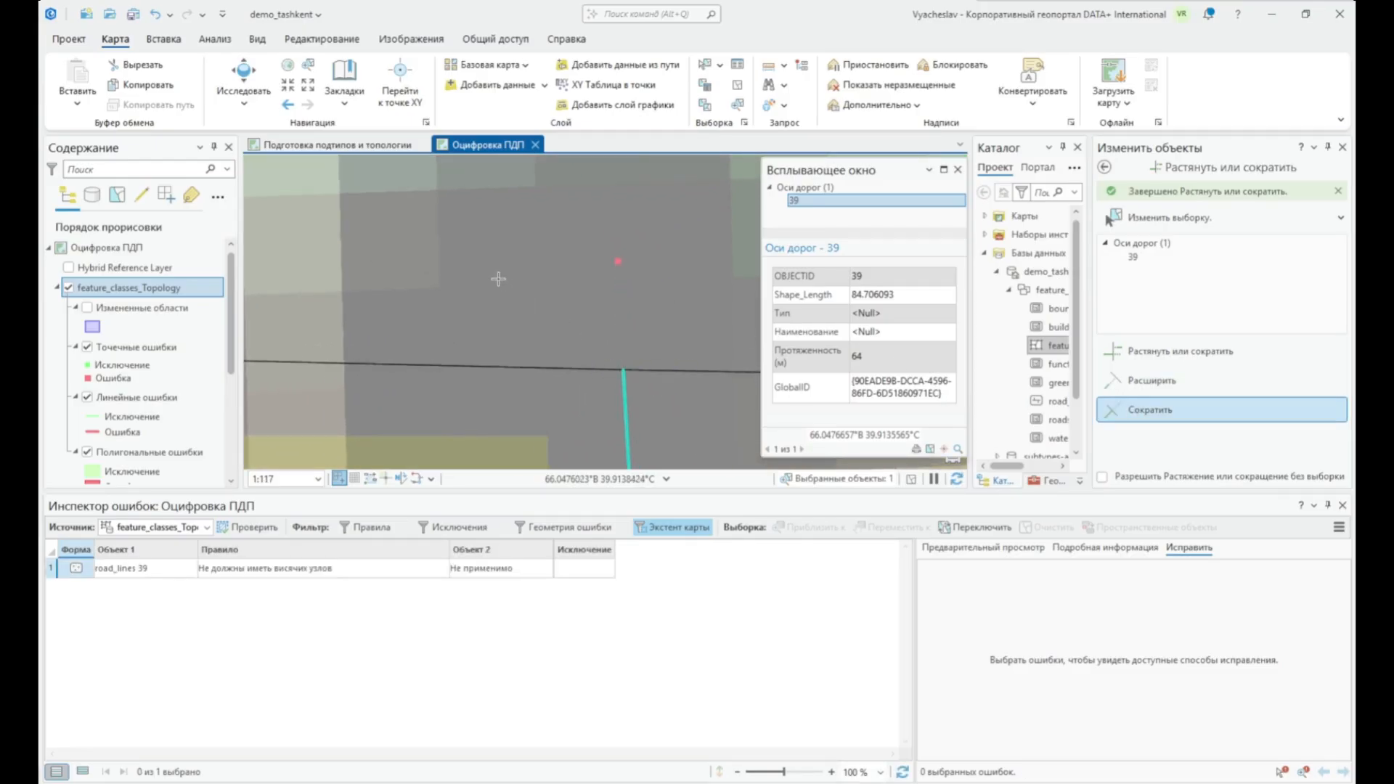
scroll(498, 279, "down", 4)
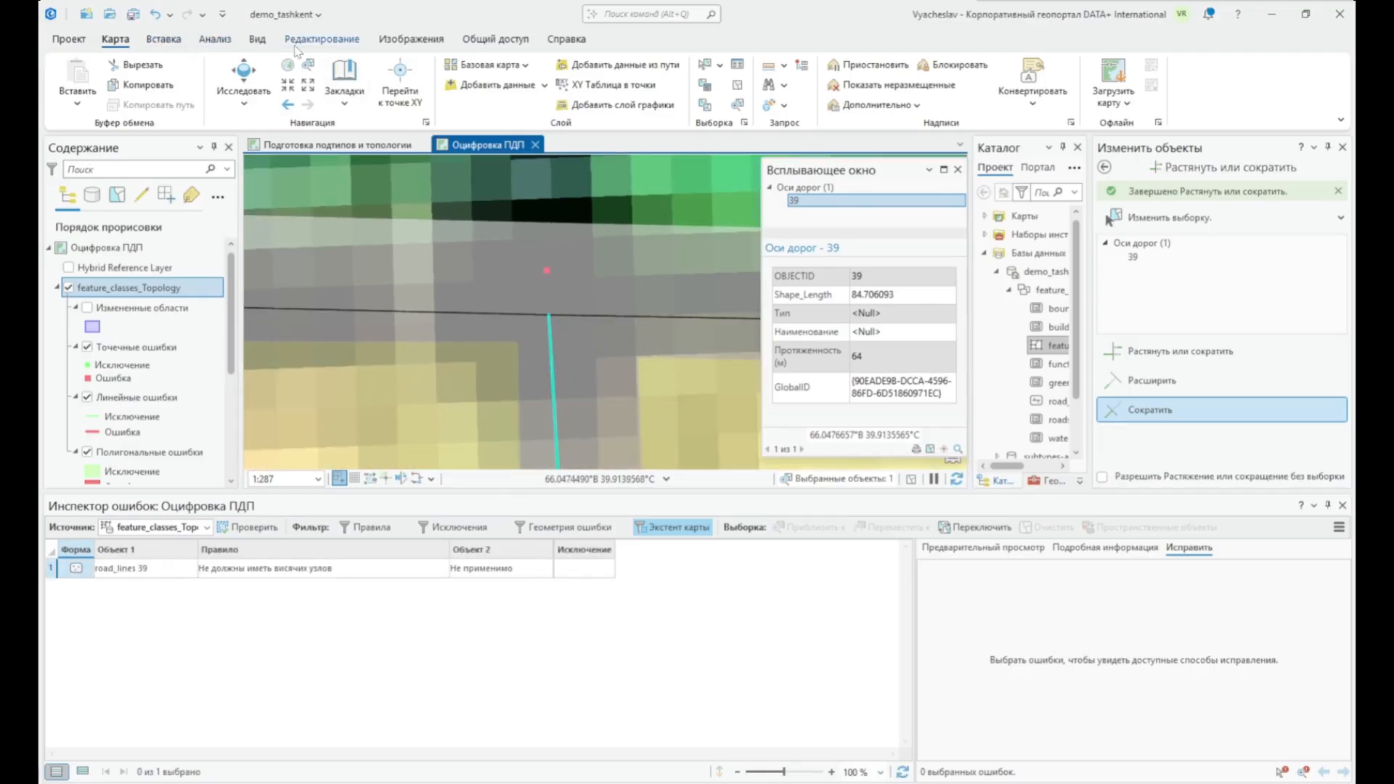
left_click(322, 38)
left_click(245, 75)
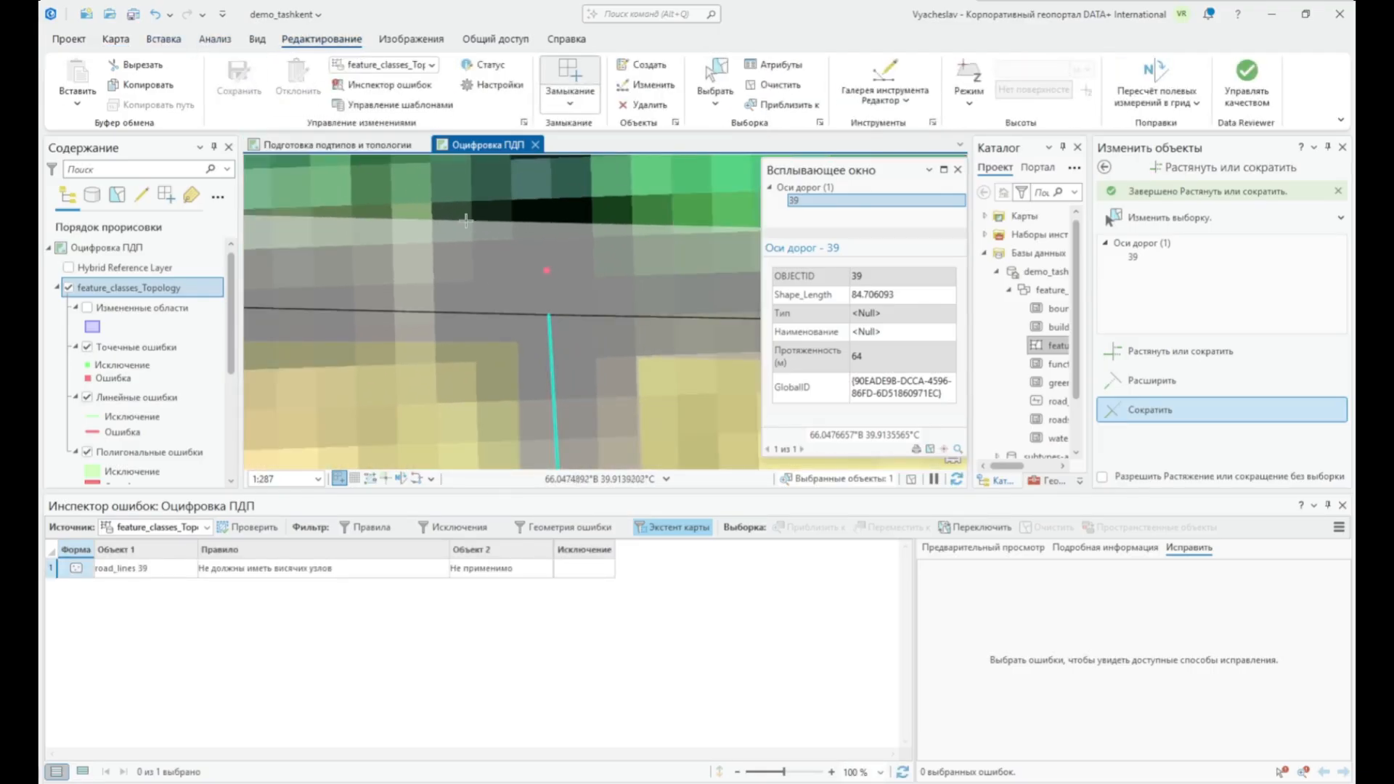
- Reopen the pop-up of road centerline 39 and check its length fields after the saved edits
left_click(114, 38)
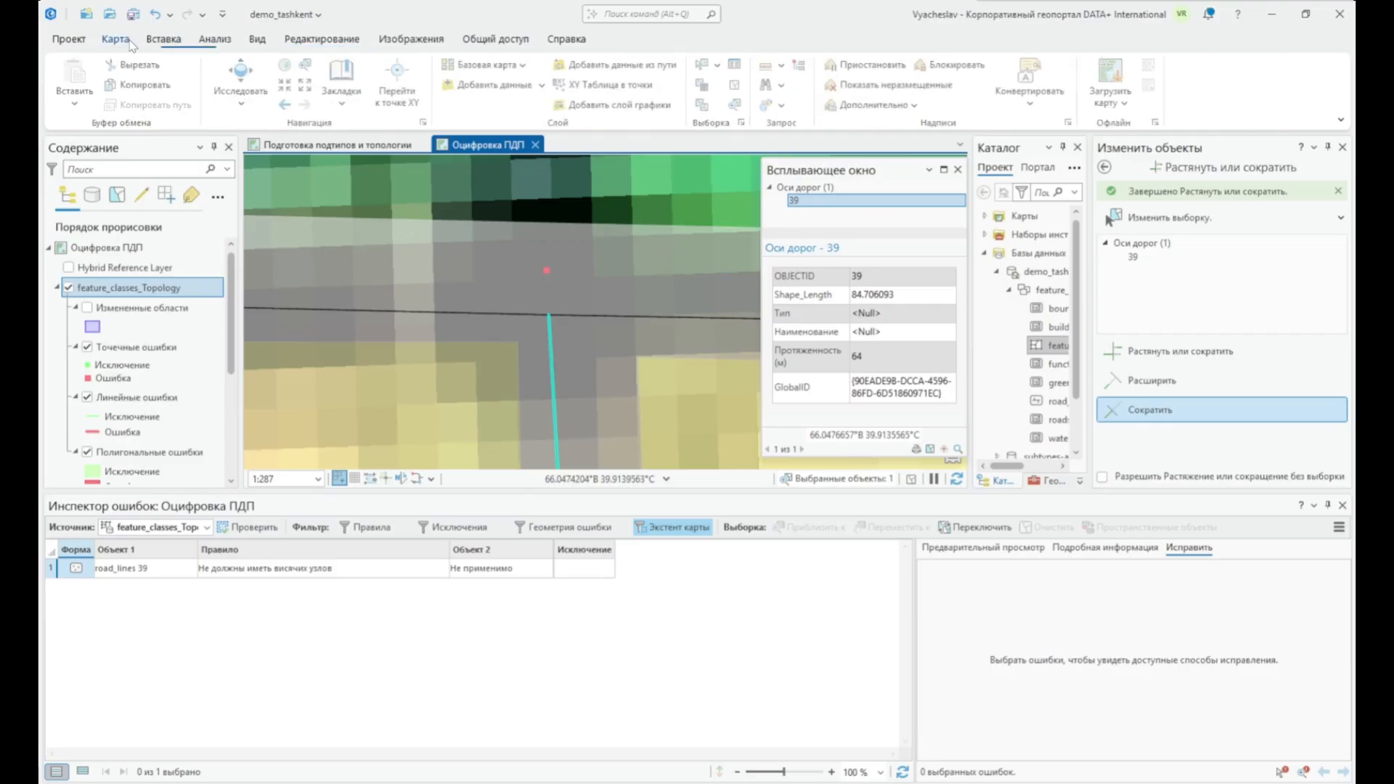
left_click(958, 170)
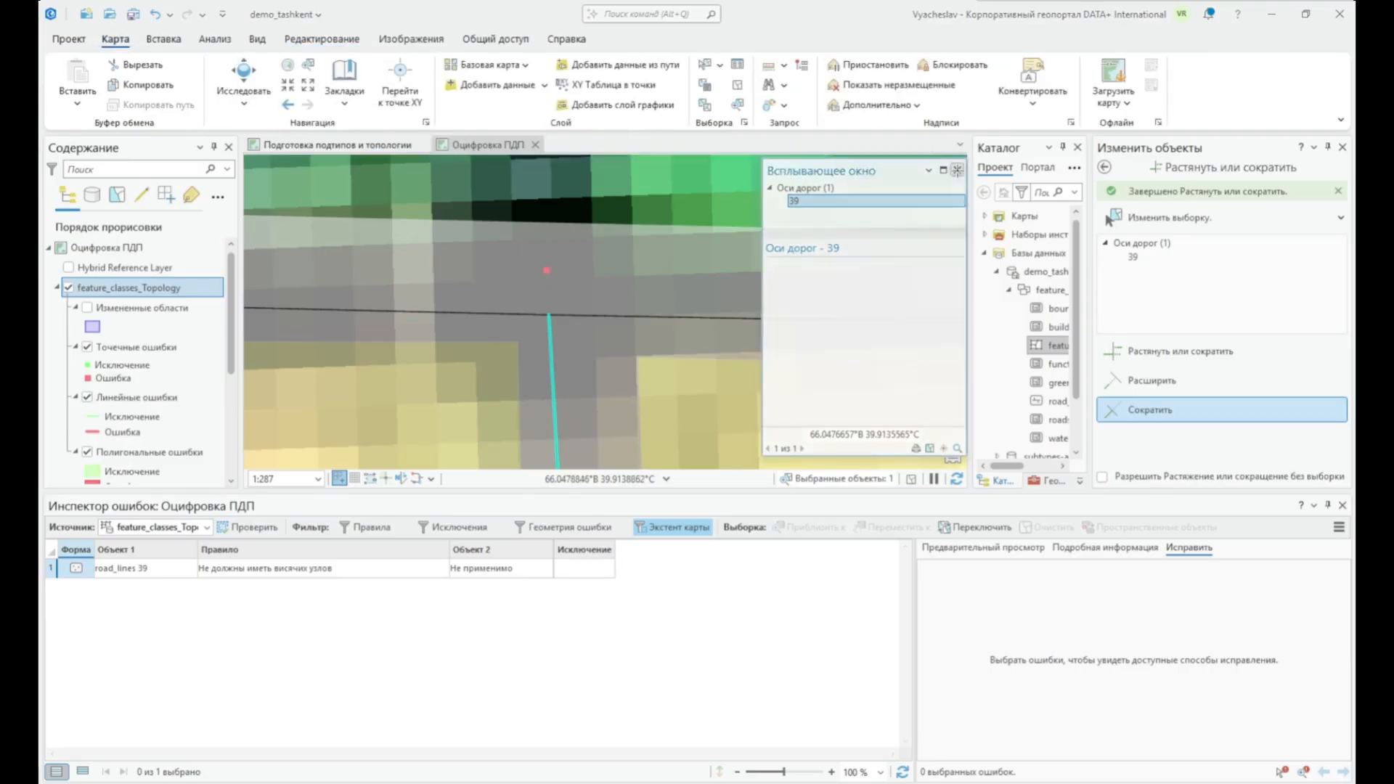
left_click(250, 82)
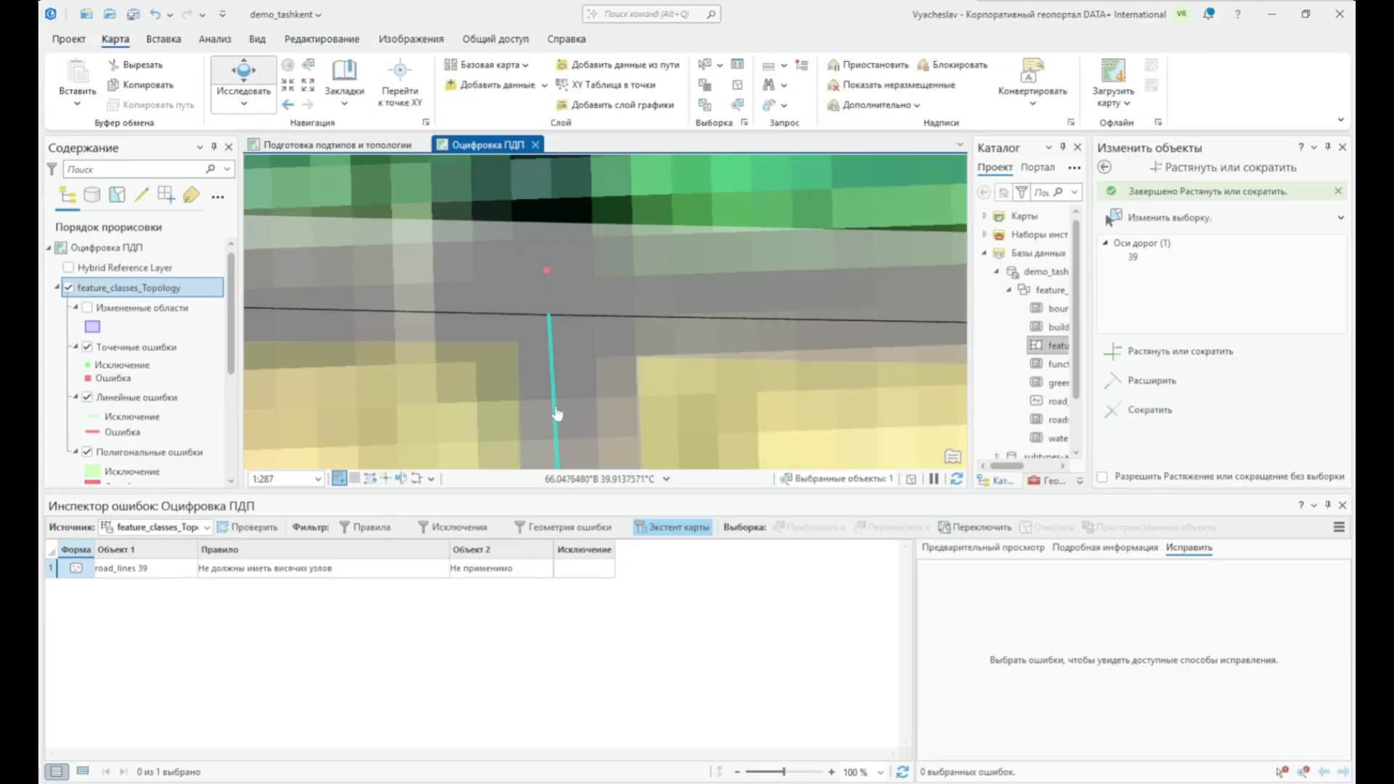
left_click(557, 414)
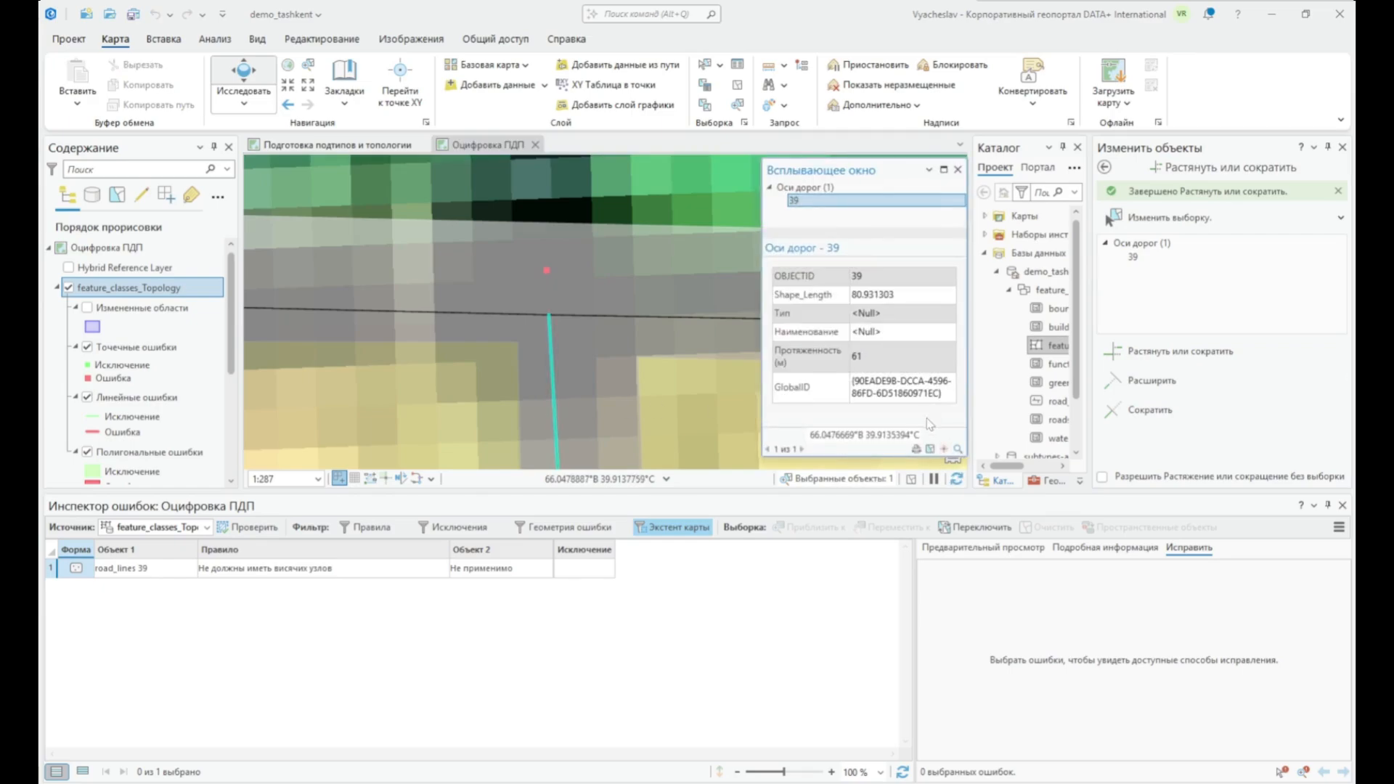
- Hide the polygon errors of feature_classes_Topology and select functional zone 22 at the district's eastern edge, closing the editing pane and pop-up
scroll(605, 392, "down", 4)
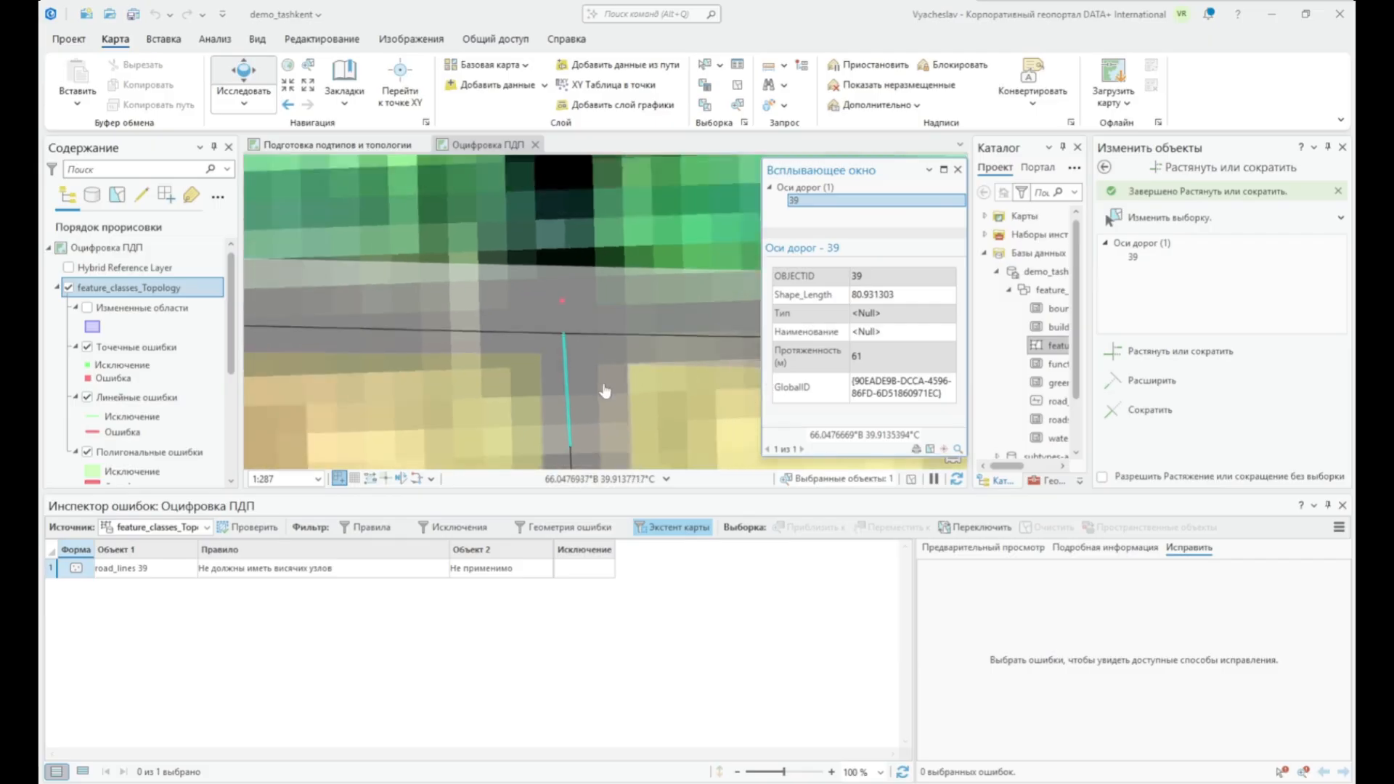
scroll(628, 295, "down", 3)
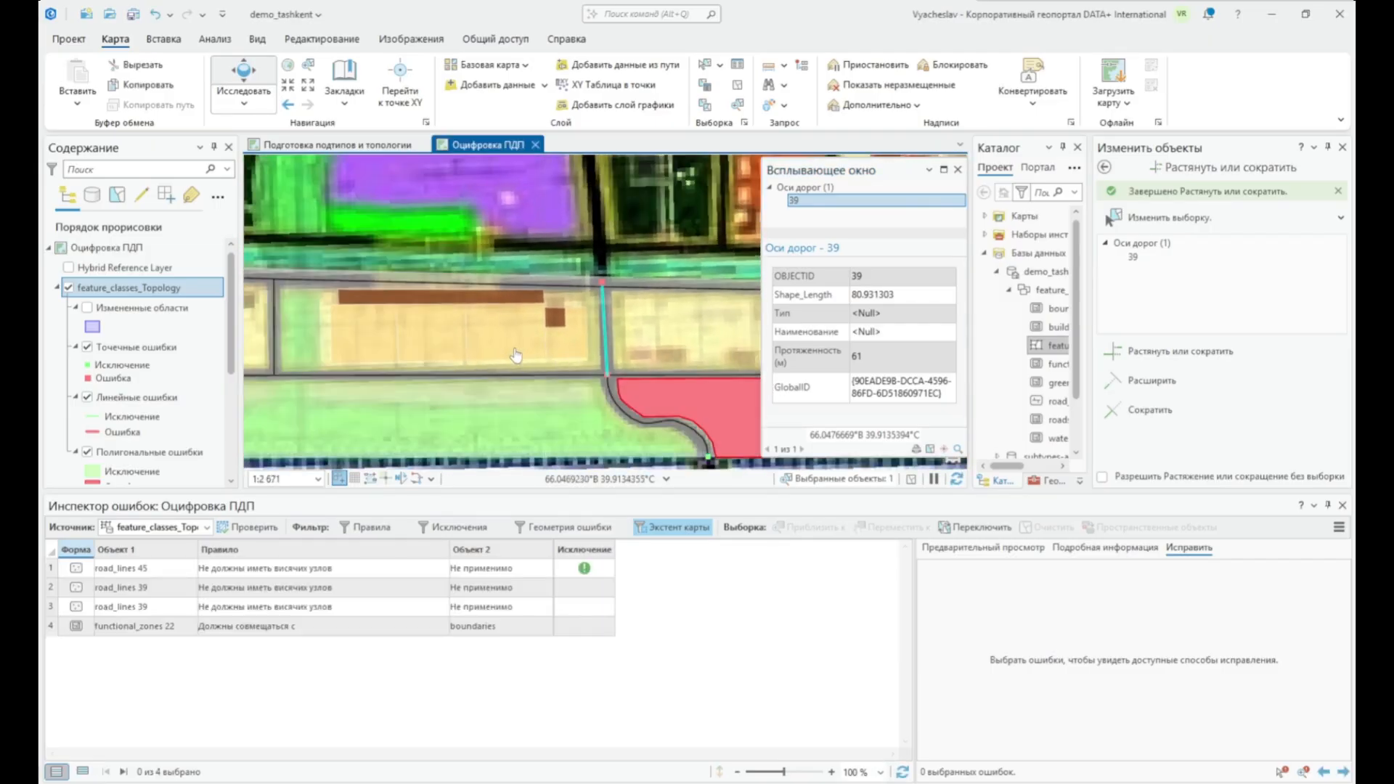
left_click_drag(516, 354, 421, 358)
left_click_drag(623, 364, 396, 357)
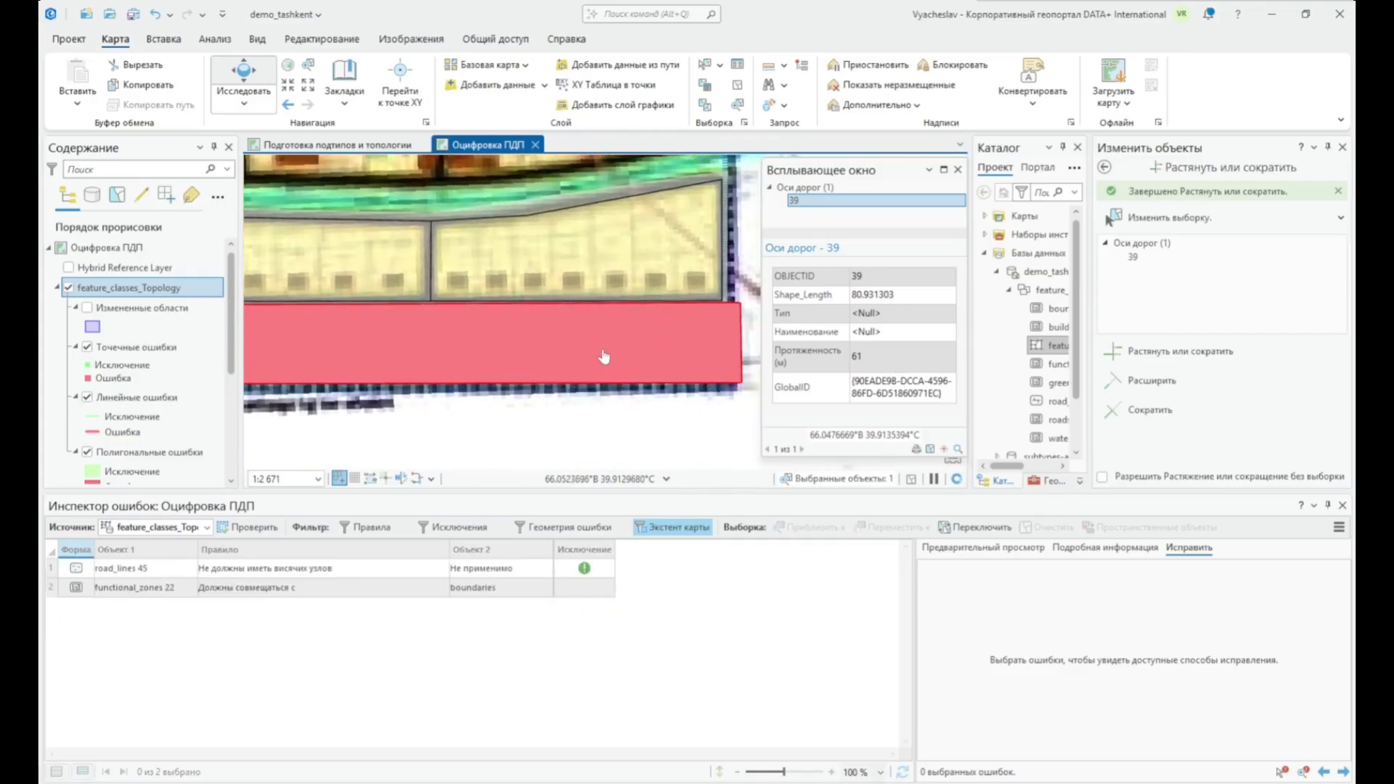
scroll(678, 333, "up", 3)
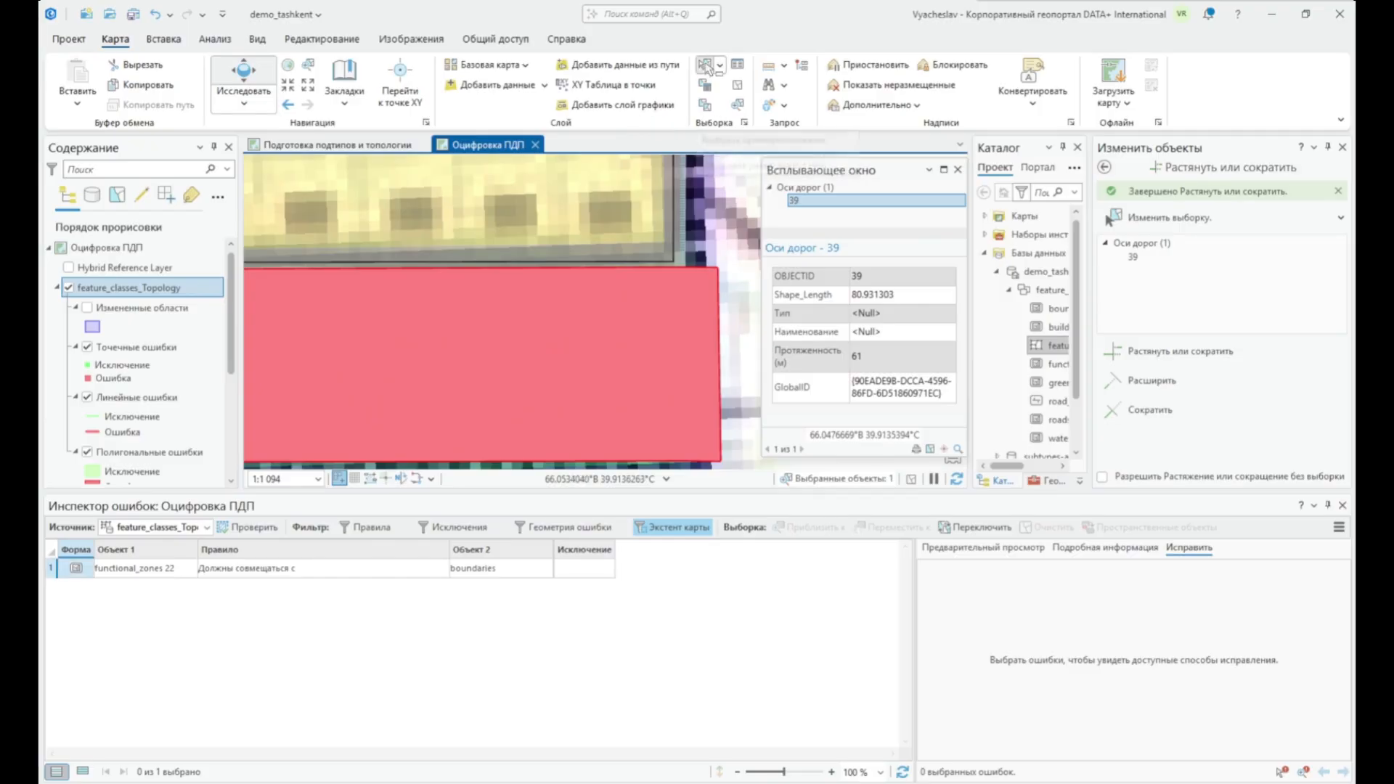
left_click(706, 66)
left_click(648, 328)
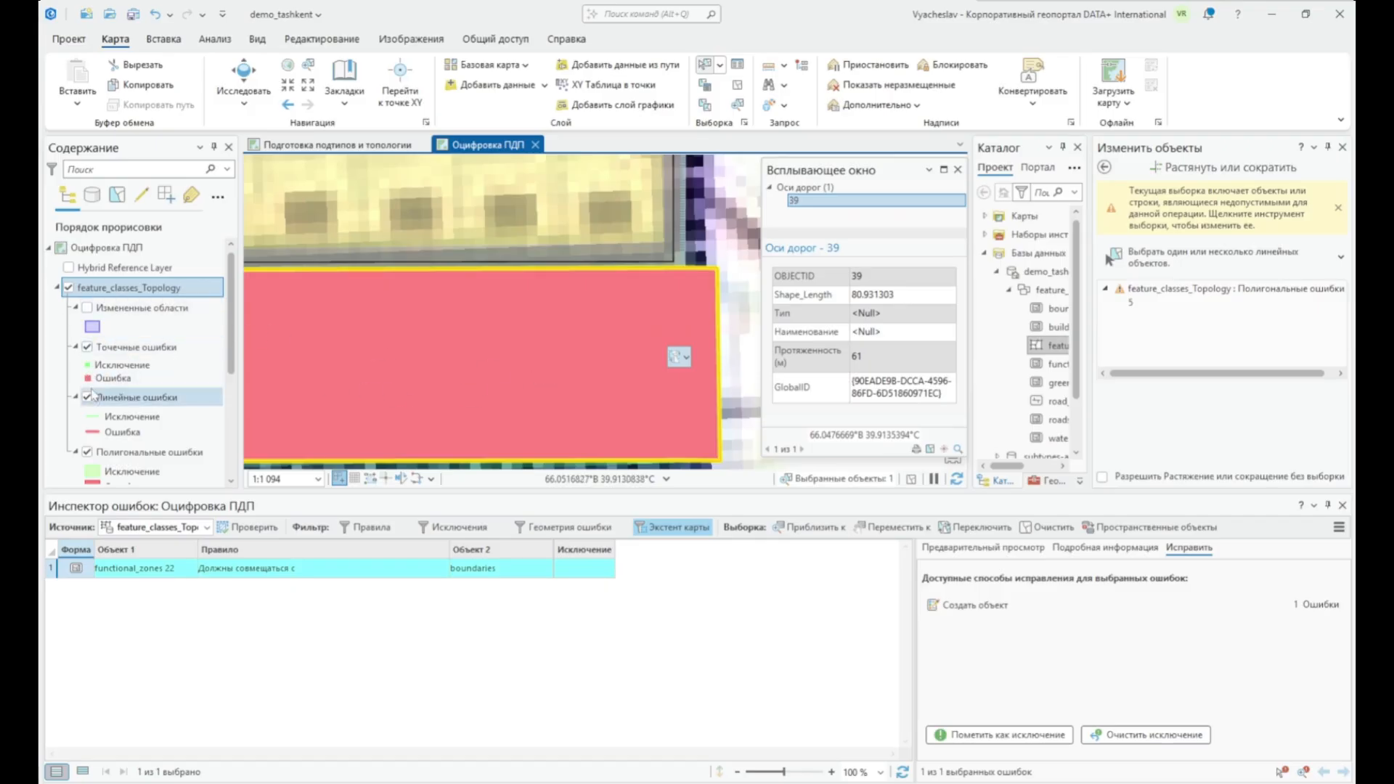
left_click(87, 453)
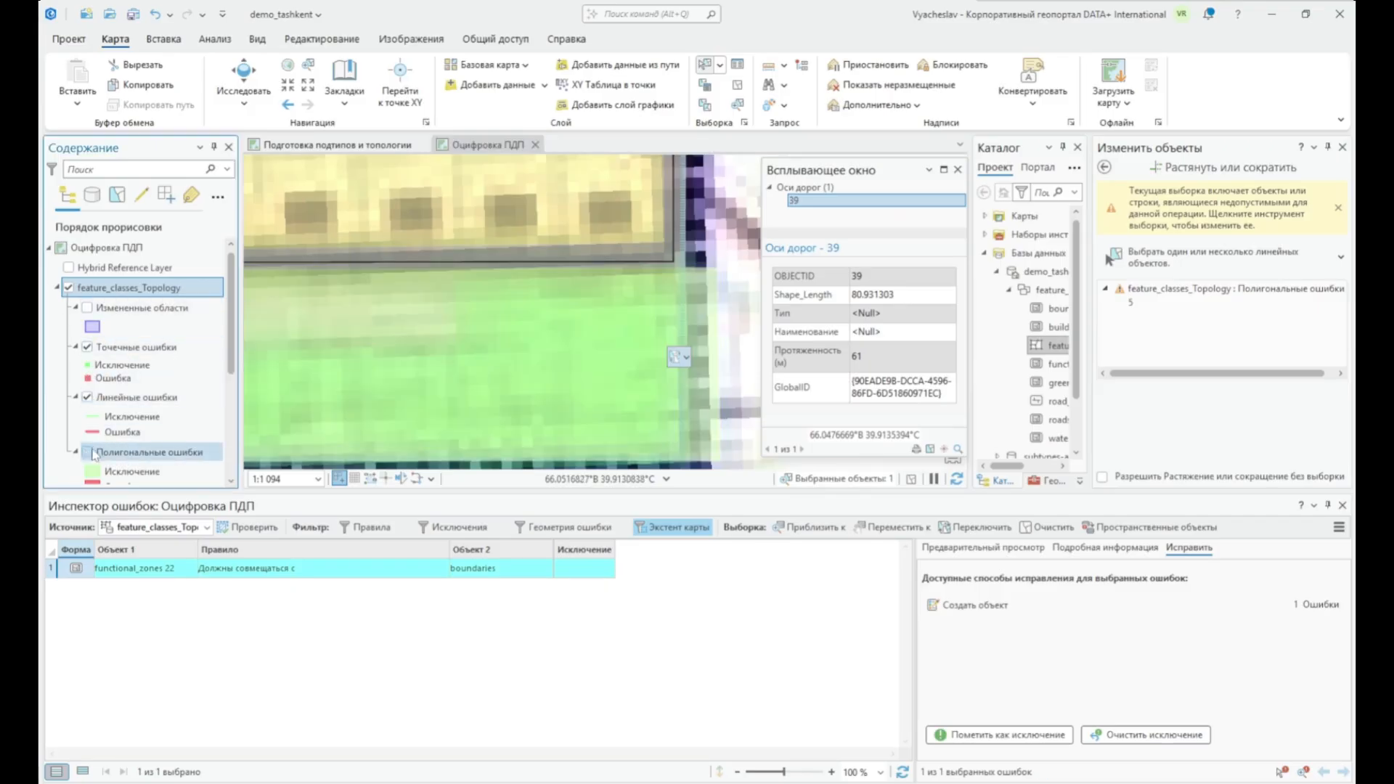
left_click(424, 326)
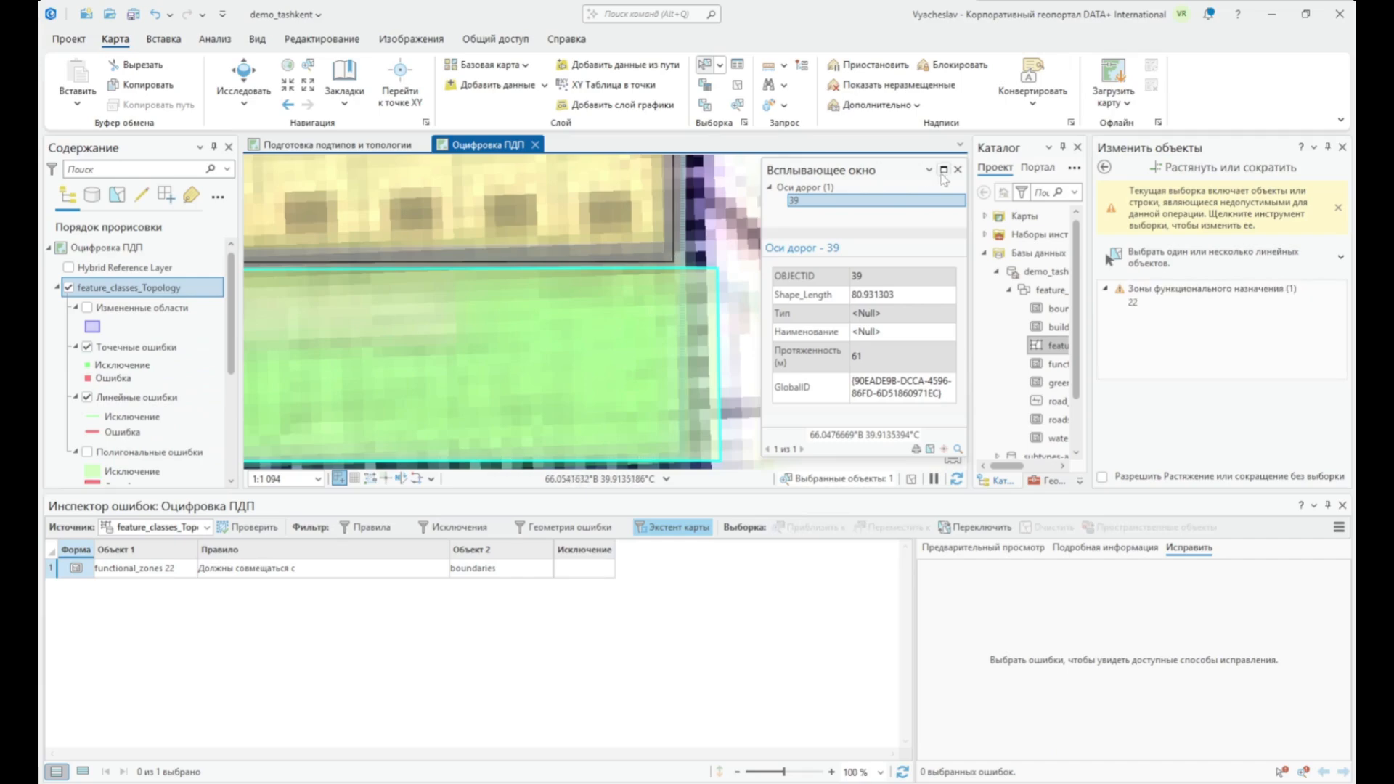
left_click(1342, 147)
left_click(958, 169)
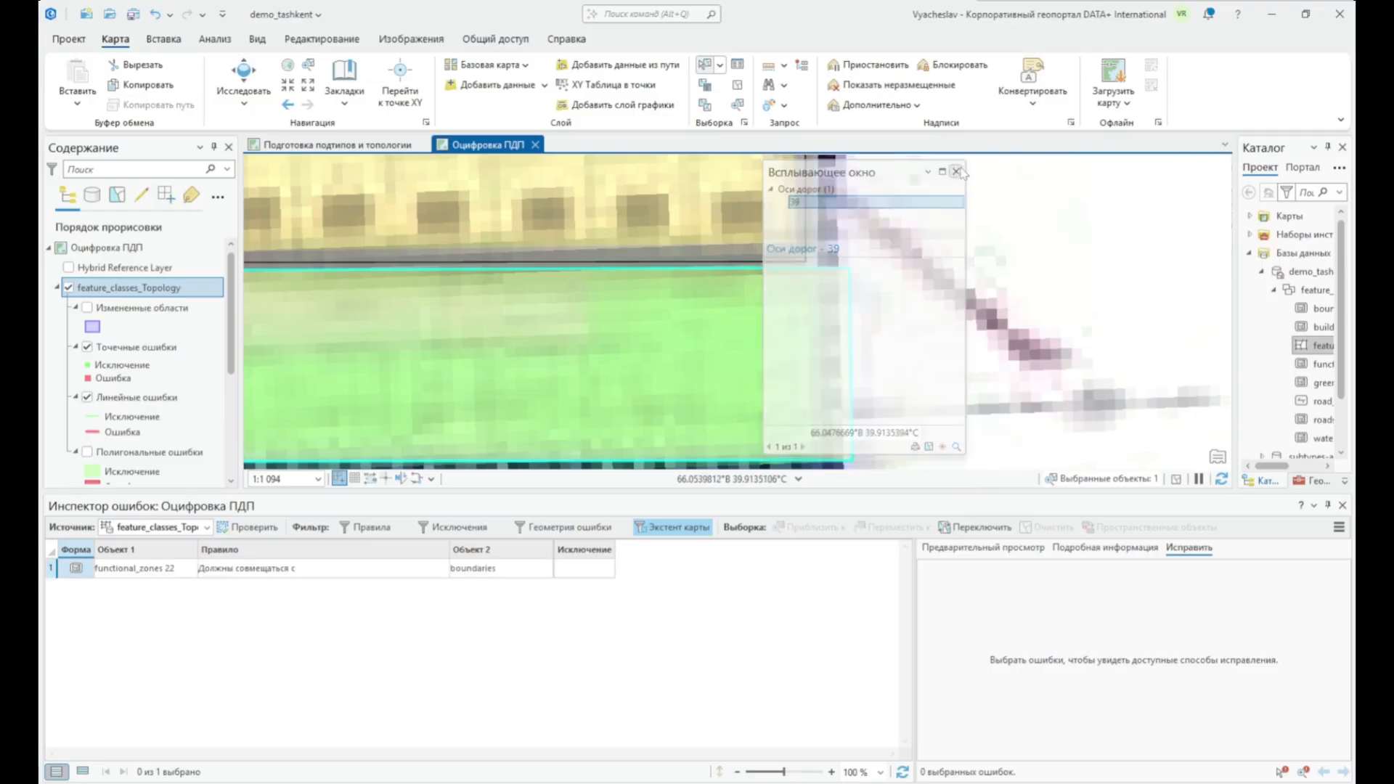
- Reshape functional zone 22 with the Изменить форму tool, cutting its protruding eastern edge back to the district boundary
left_click(336, 43)
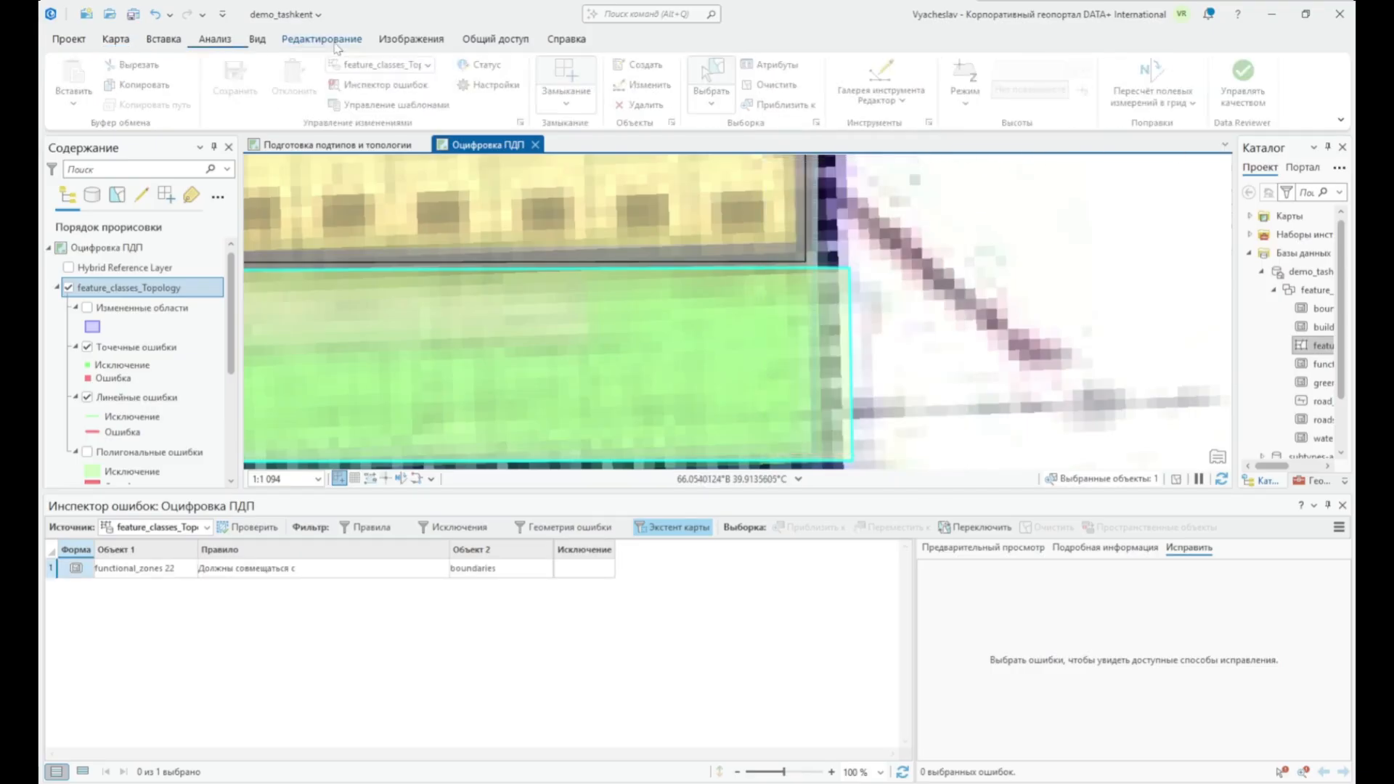
left_click(907, 97)
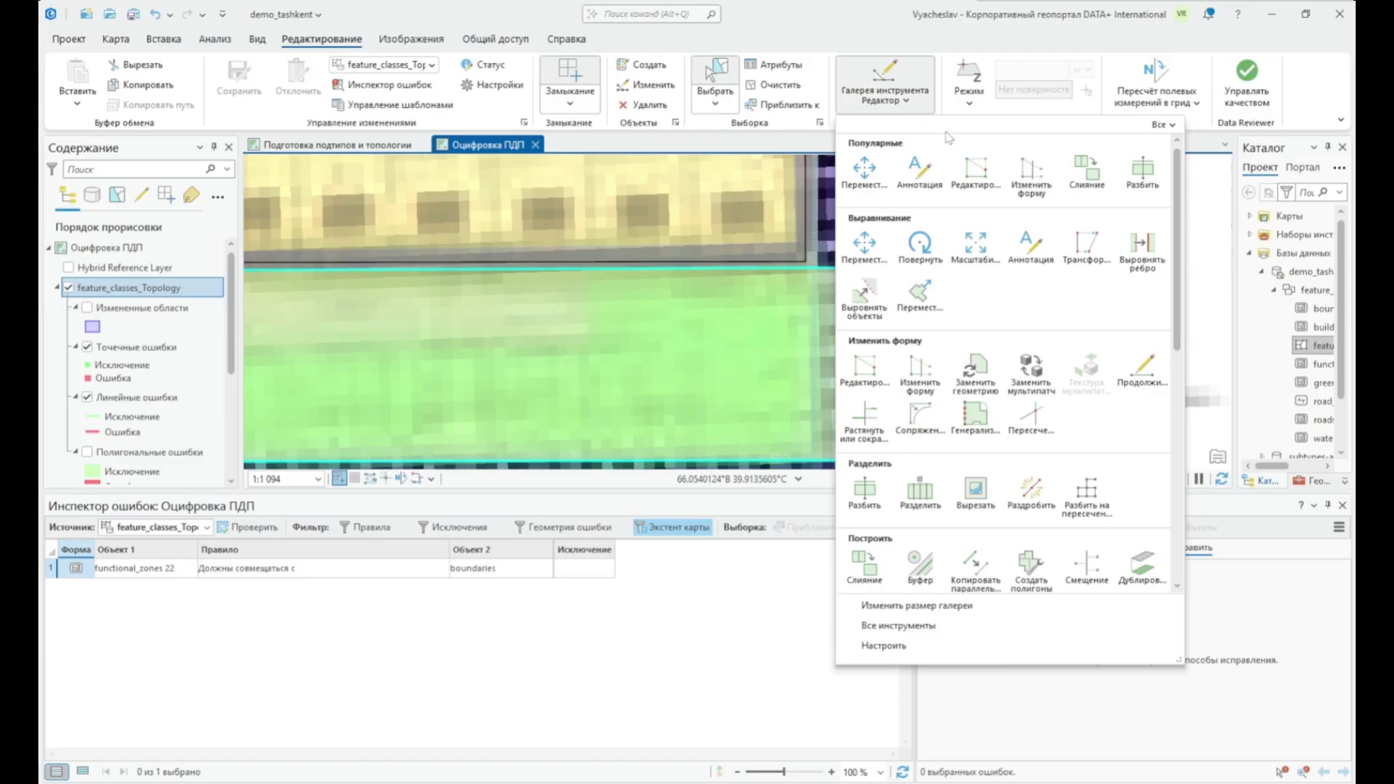
left_click(1031, 174)
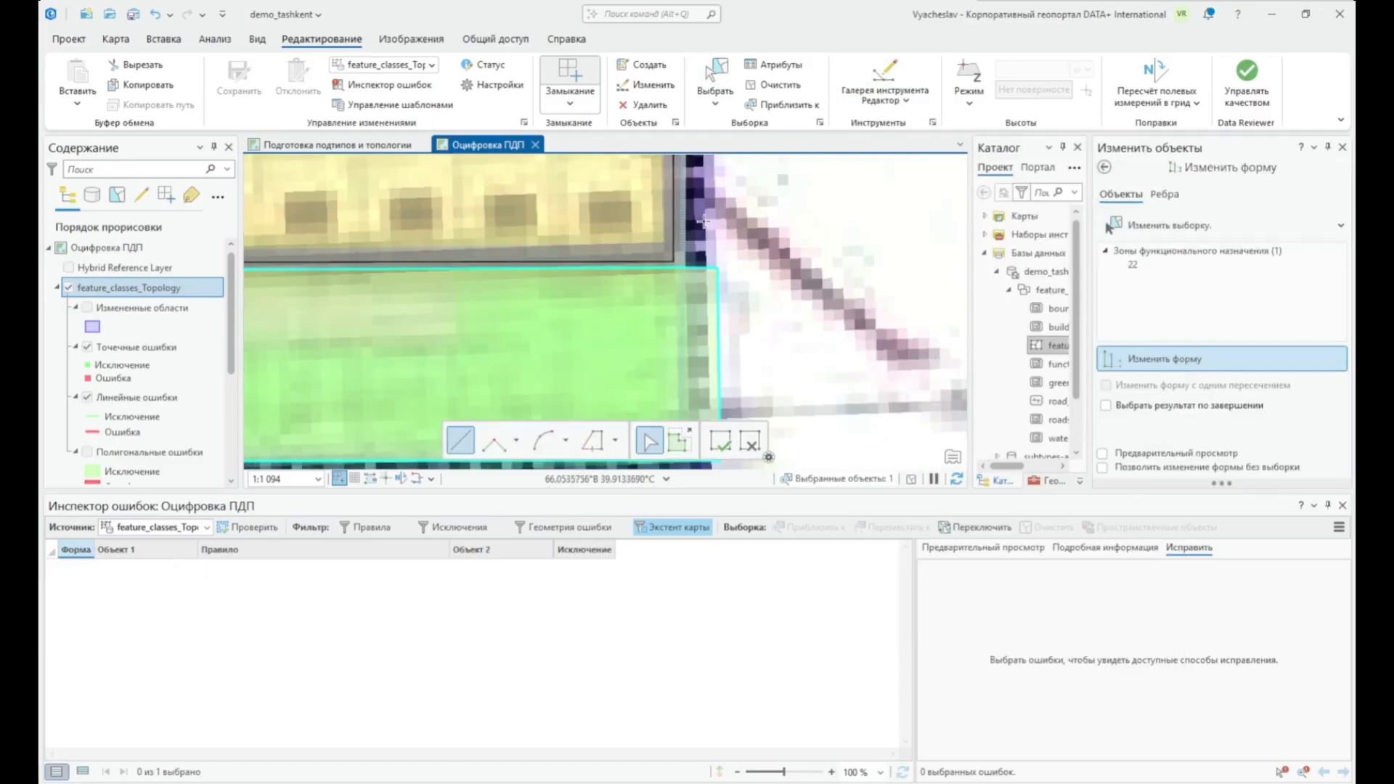
left_click(685, 222)
left_click_drag(686, 344, 687, 231)
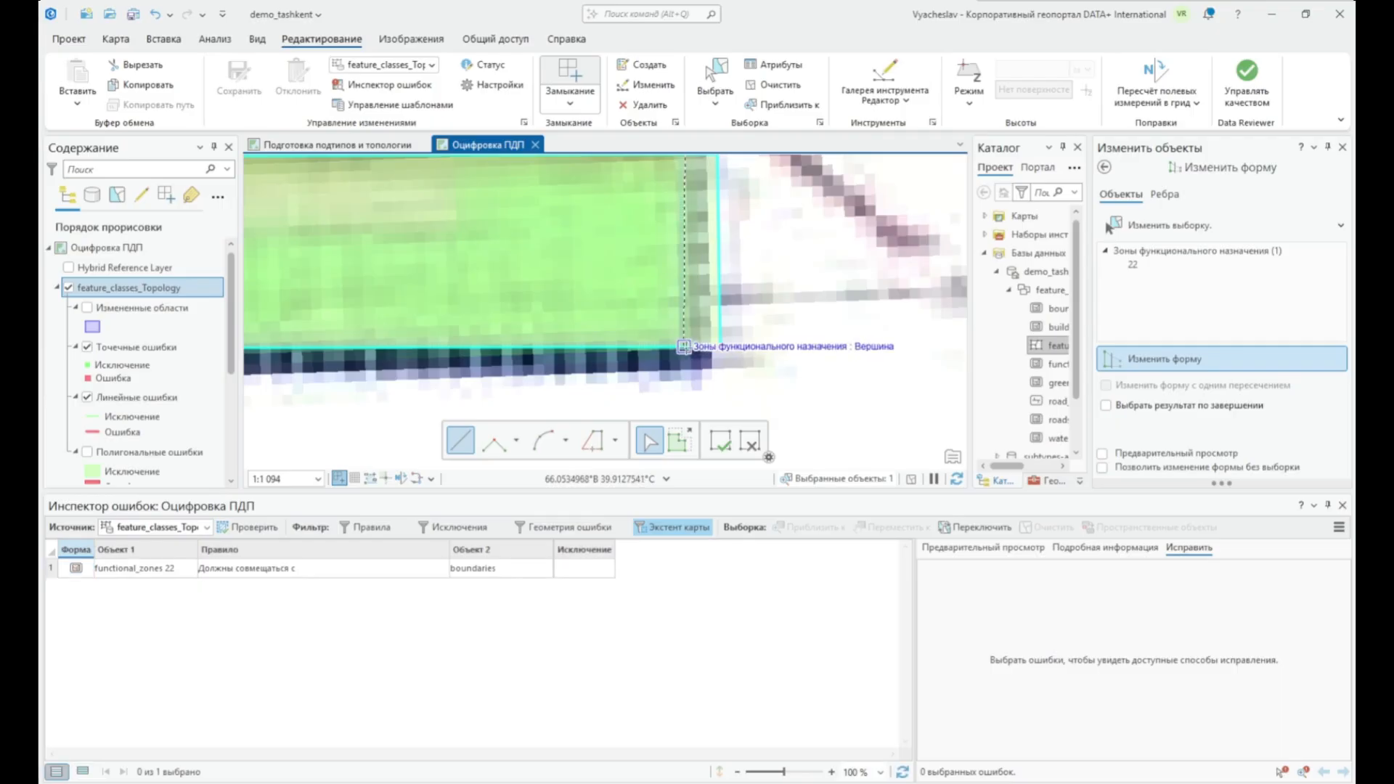
double_click(686, 345)
scroll(691, 339, "down", 2)
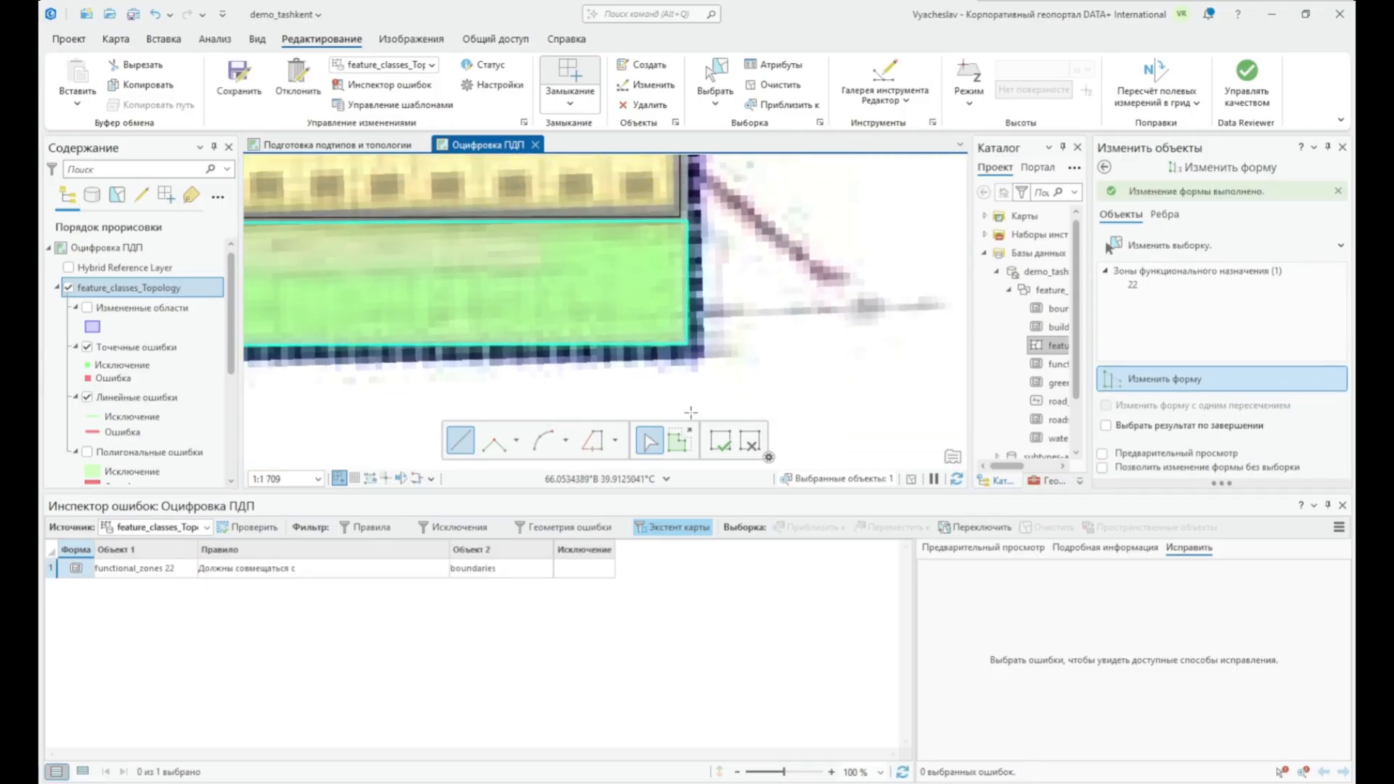
left_click(721, 441)
- Select the overlap error between buildings 26 and buildings 38 in the Error Inspector and zoom to it
scroll(675, 336, "down", 2)
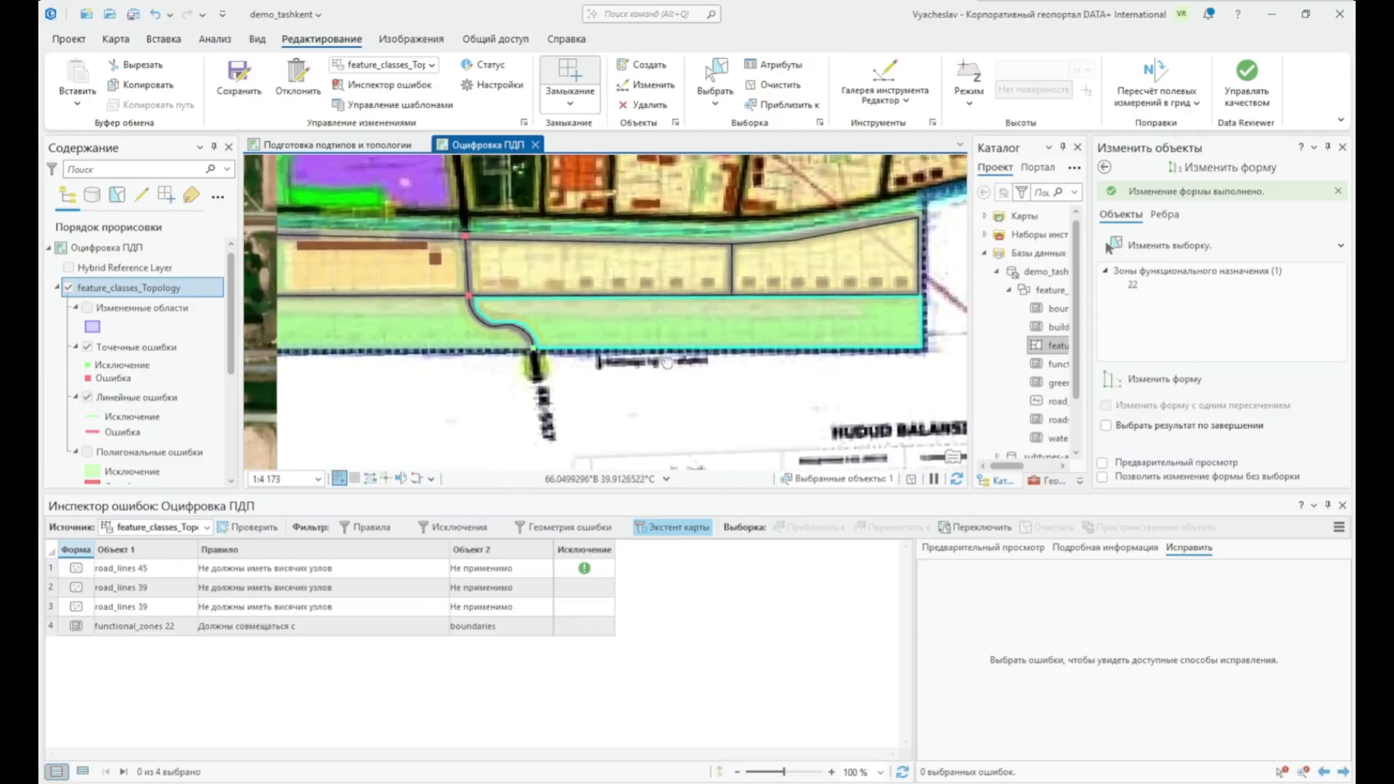
scroll(504, 358, "down", 2)
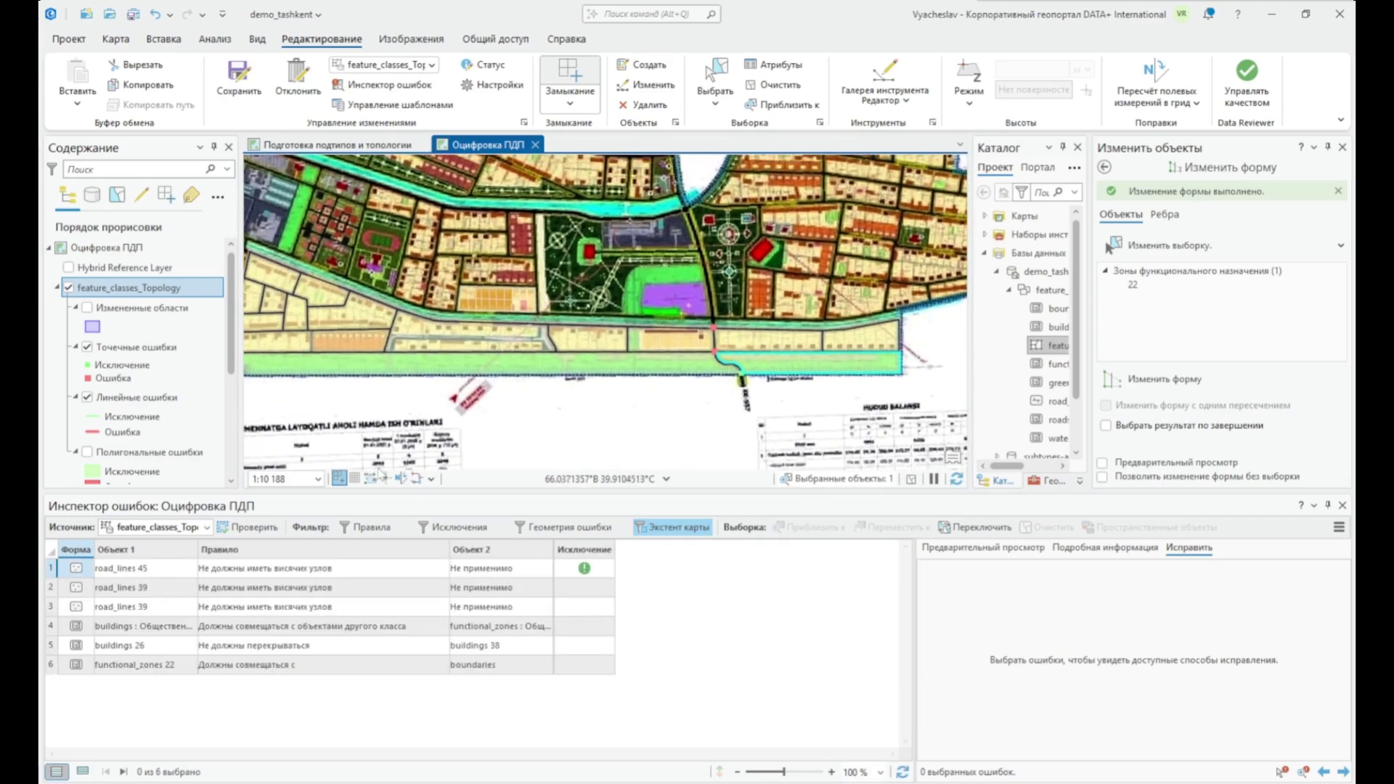
left_click(50, 649)
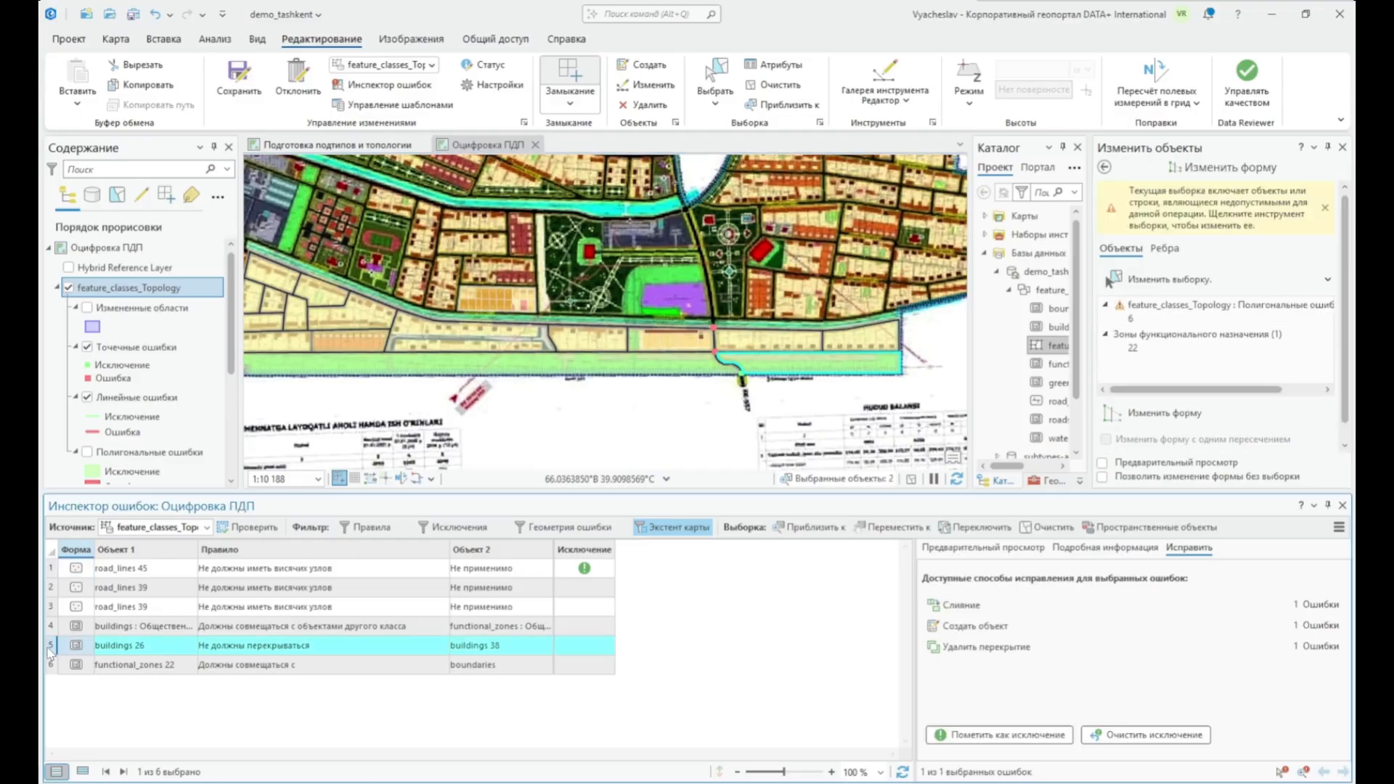
left_click(807, 527)
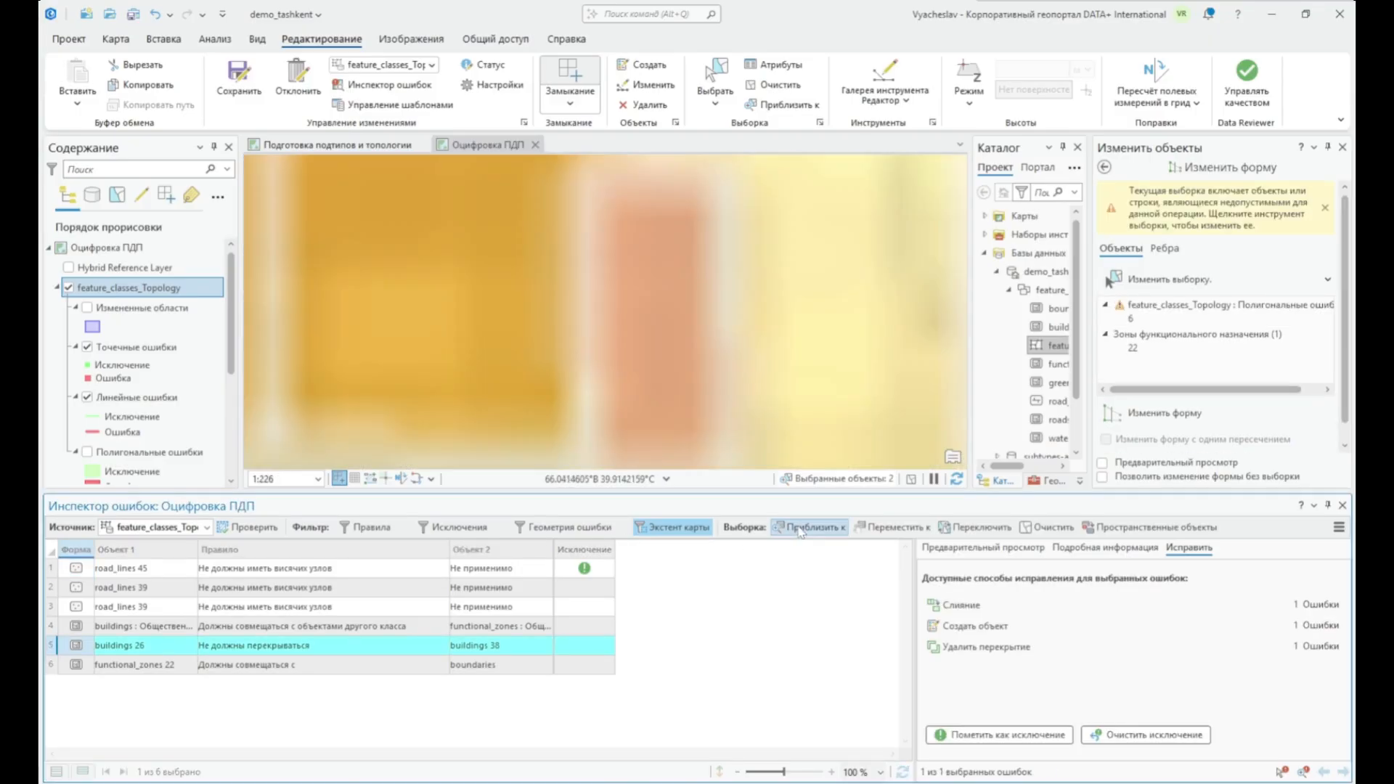
scroll(625, 374, "down", 3)
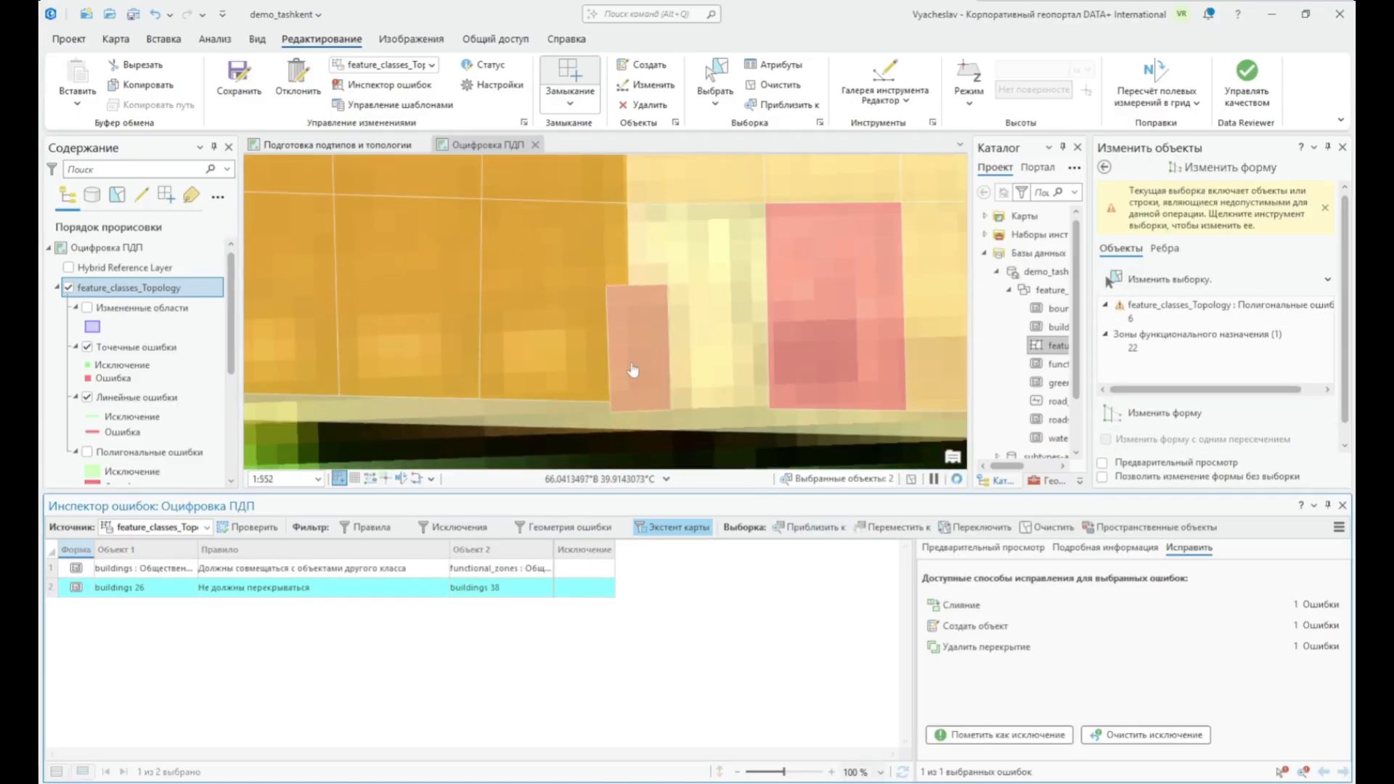
left_click_drag(645, 351, 532, 328)
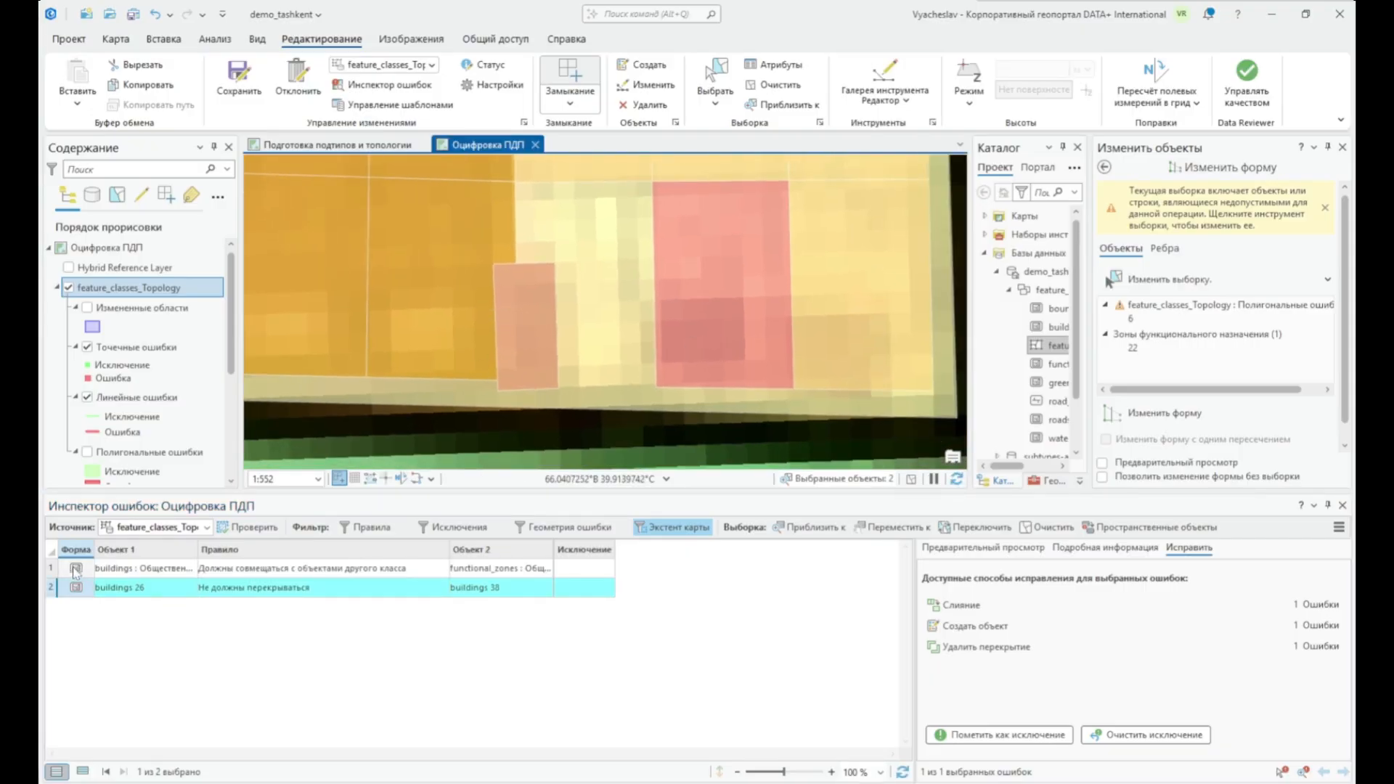
- Show the polygon errors briefly to compare the building overlap and the public building error with the underlying features, ending with them hidden
left_click(48, 568)
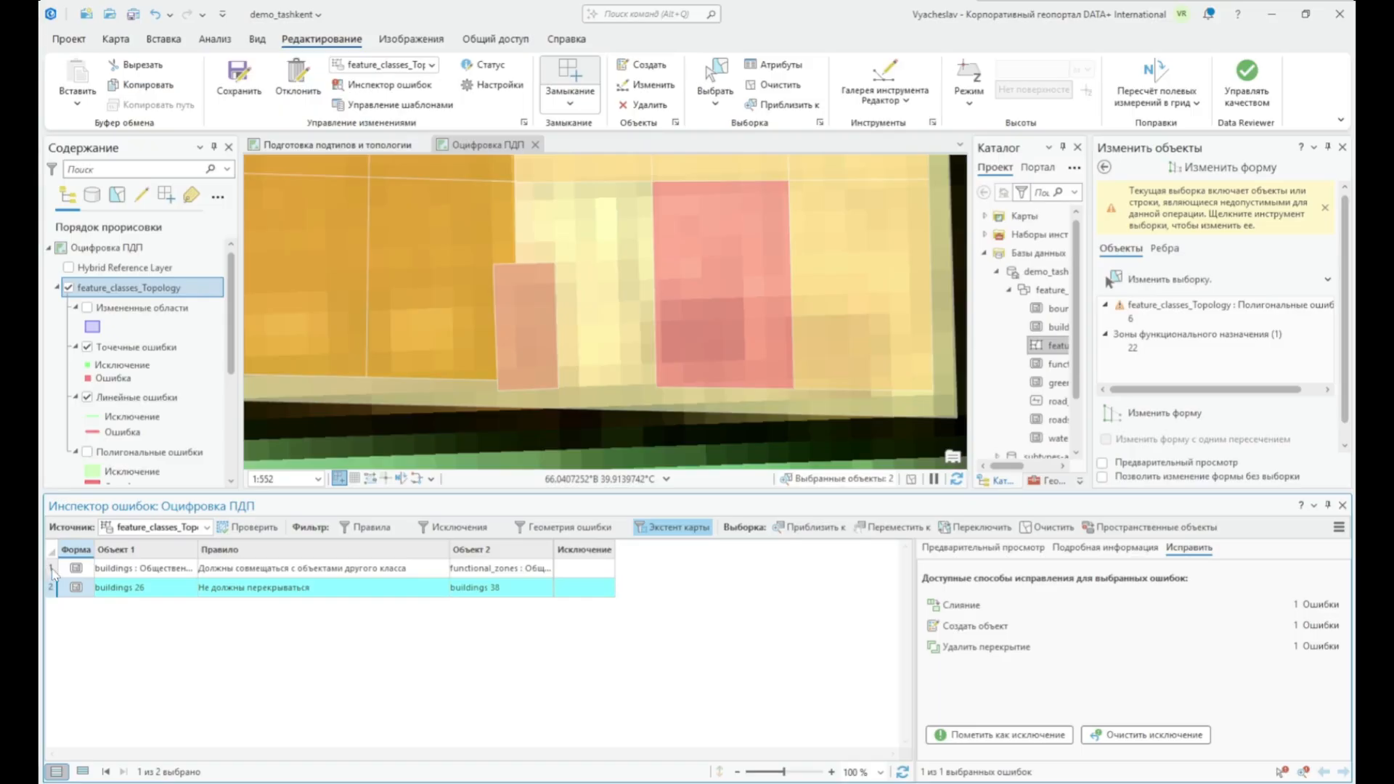
left_click(87, 453)
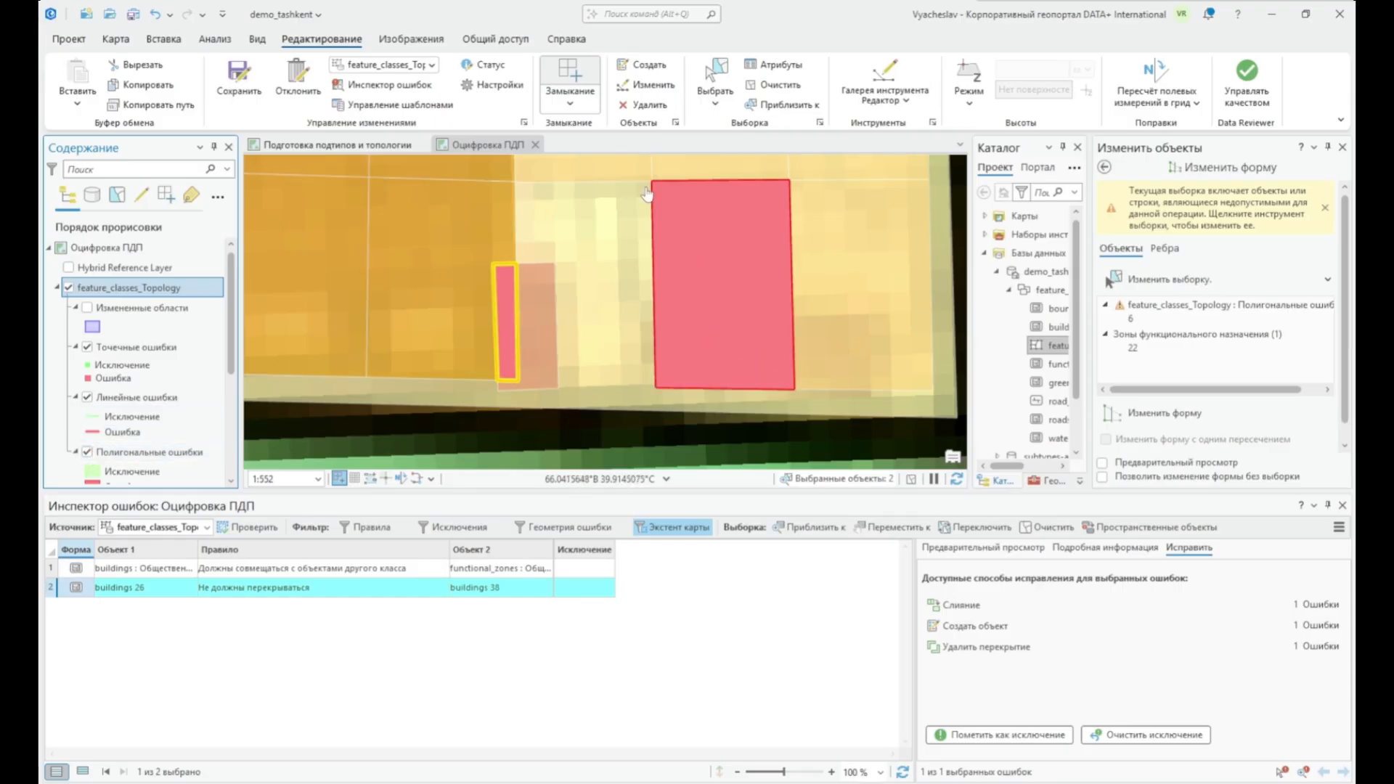
left_click(87, 453)
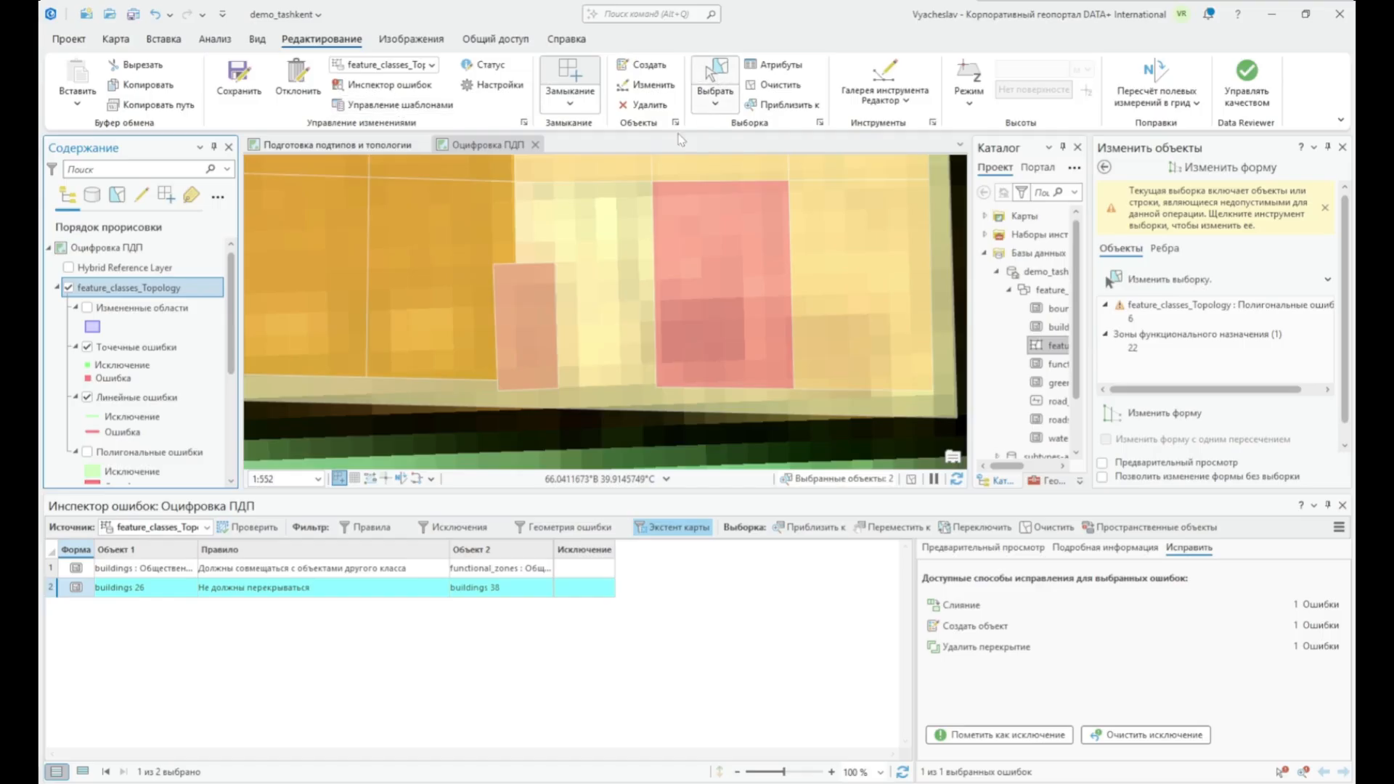
- Select building 38, open the Вырезать tool and review its options for cutting features
left_click(528, 303)
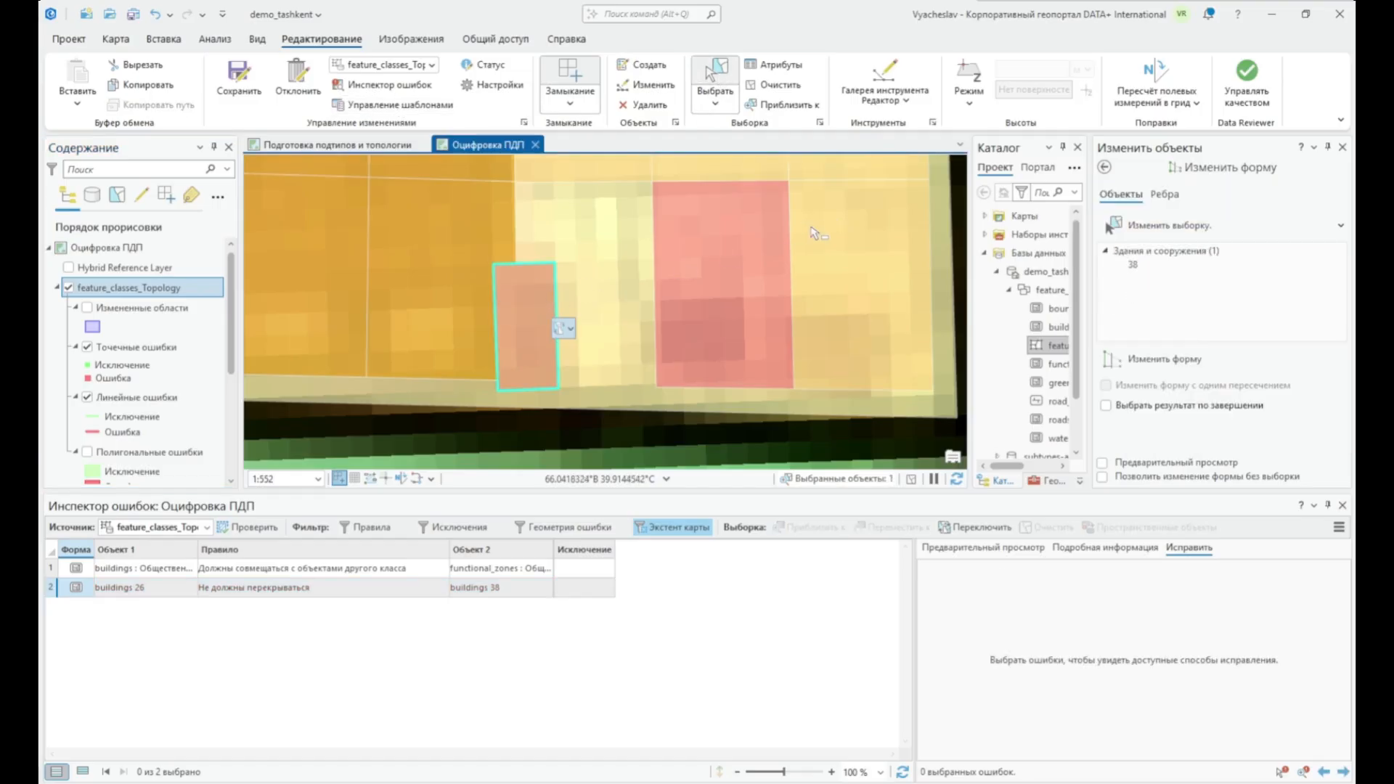
left_click(1342, 147)
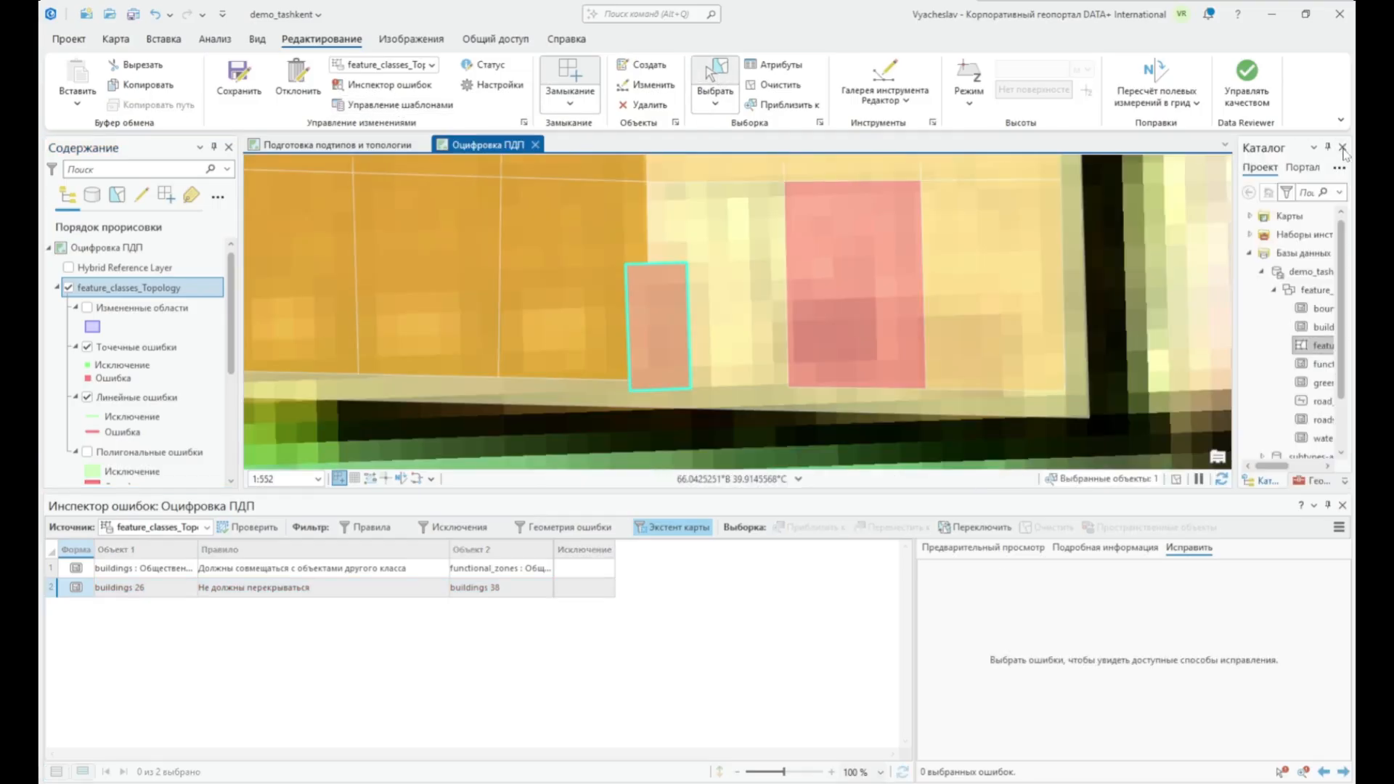
left_click(884, 91)
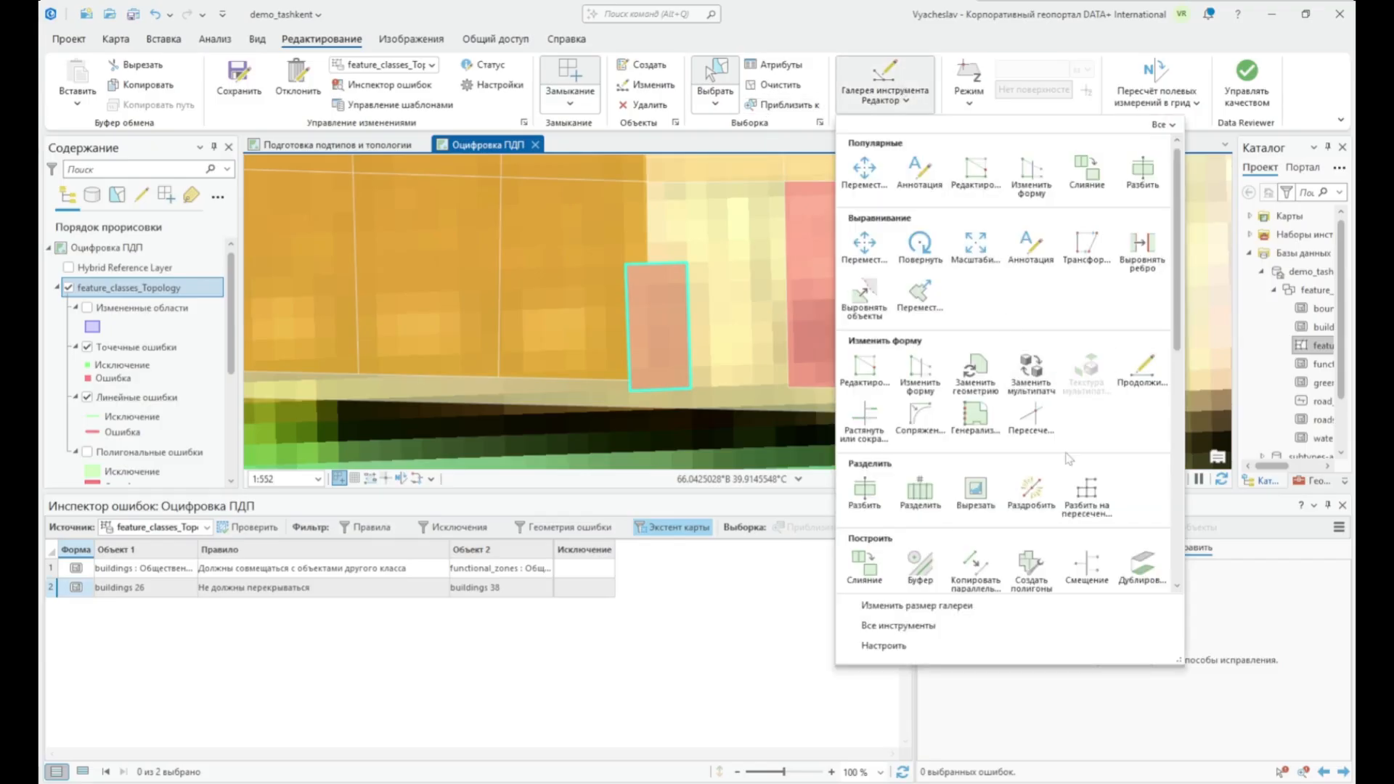
scroll(1095, 413, "down", 3)
scroll(1069, 458, "down", 1)
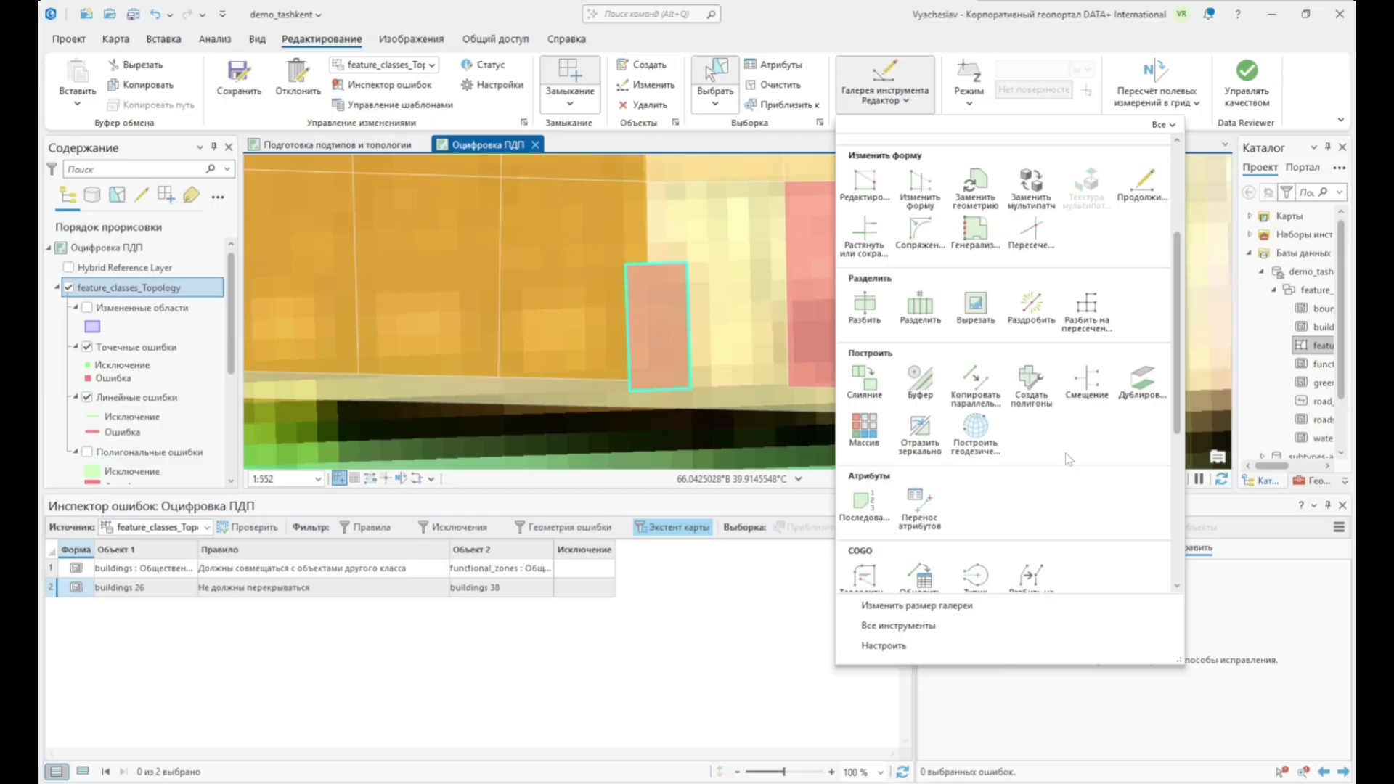
left_click(975, 304)
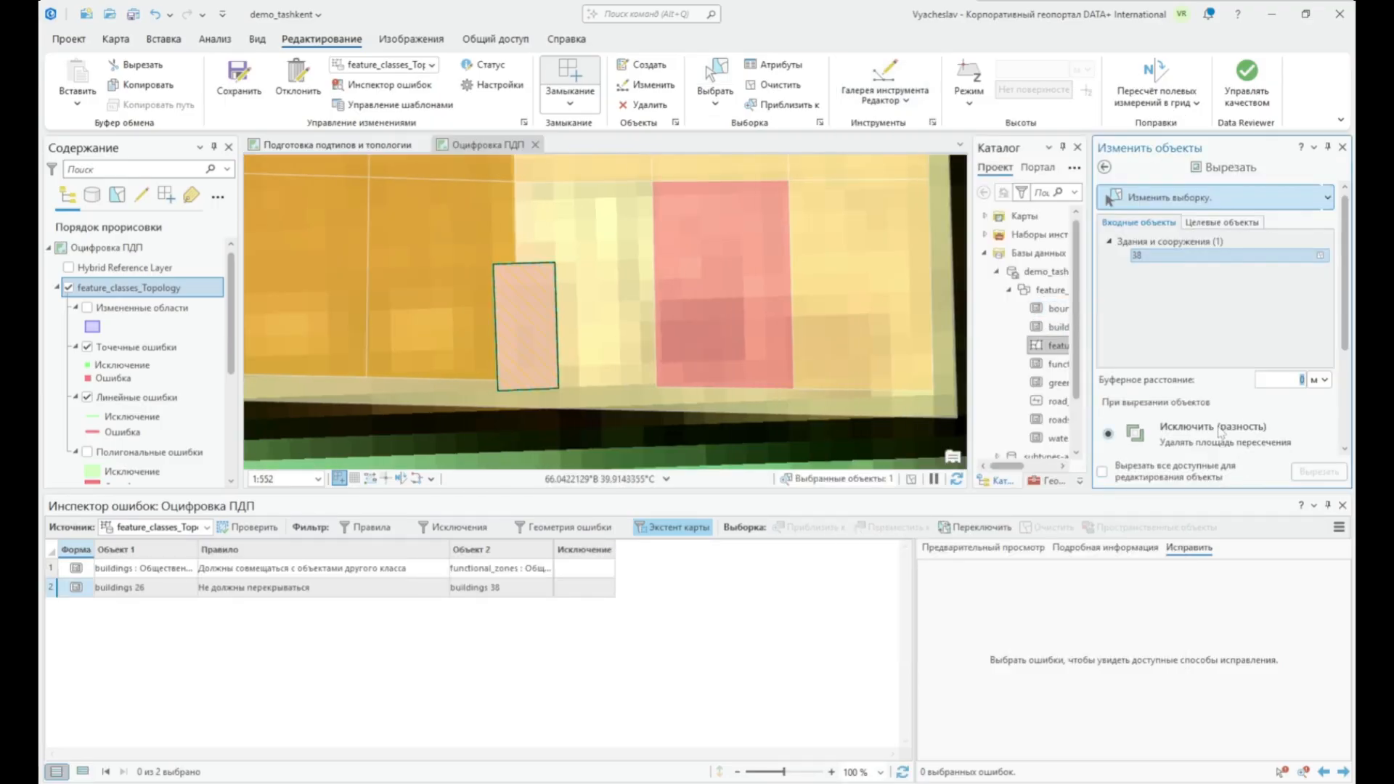
scroll(1220, 432, "down", 2)
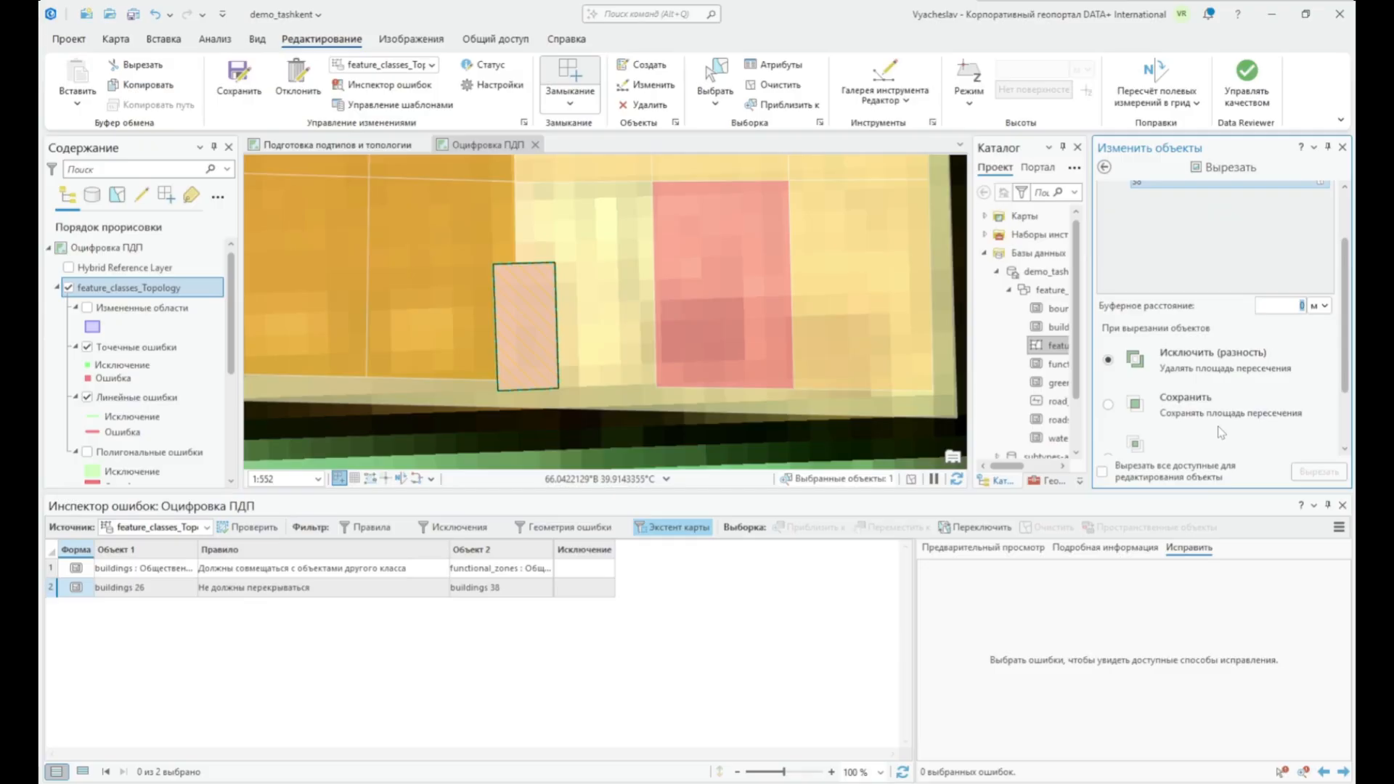
scroll(1221, 432, "down", 2)
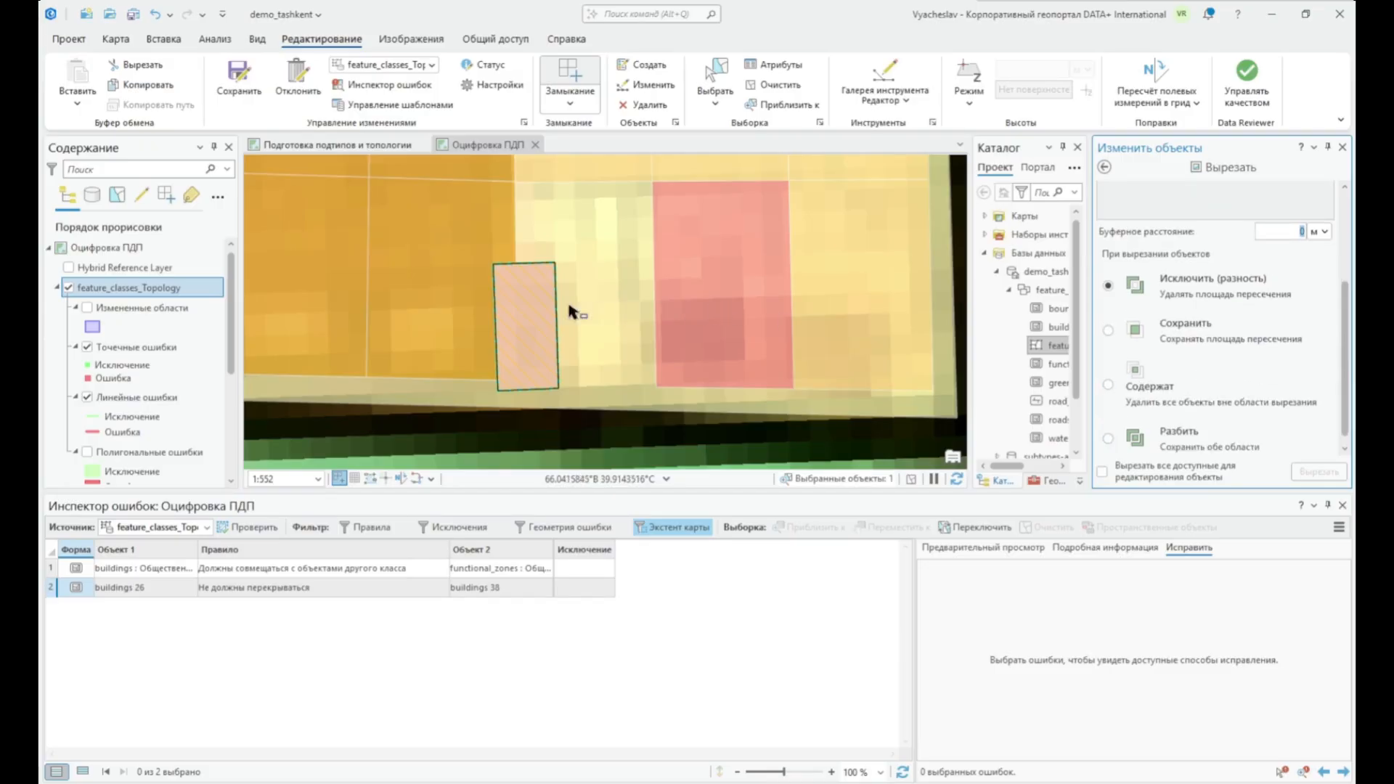
- Clip target building 38 with building 26 as the input feature, using Исключить (разность) and a buffer distance of 0 m
left_click(473, 253)
scroll(1139, 304, "up", 4)
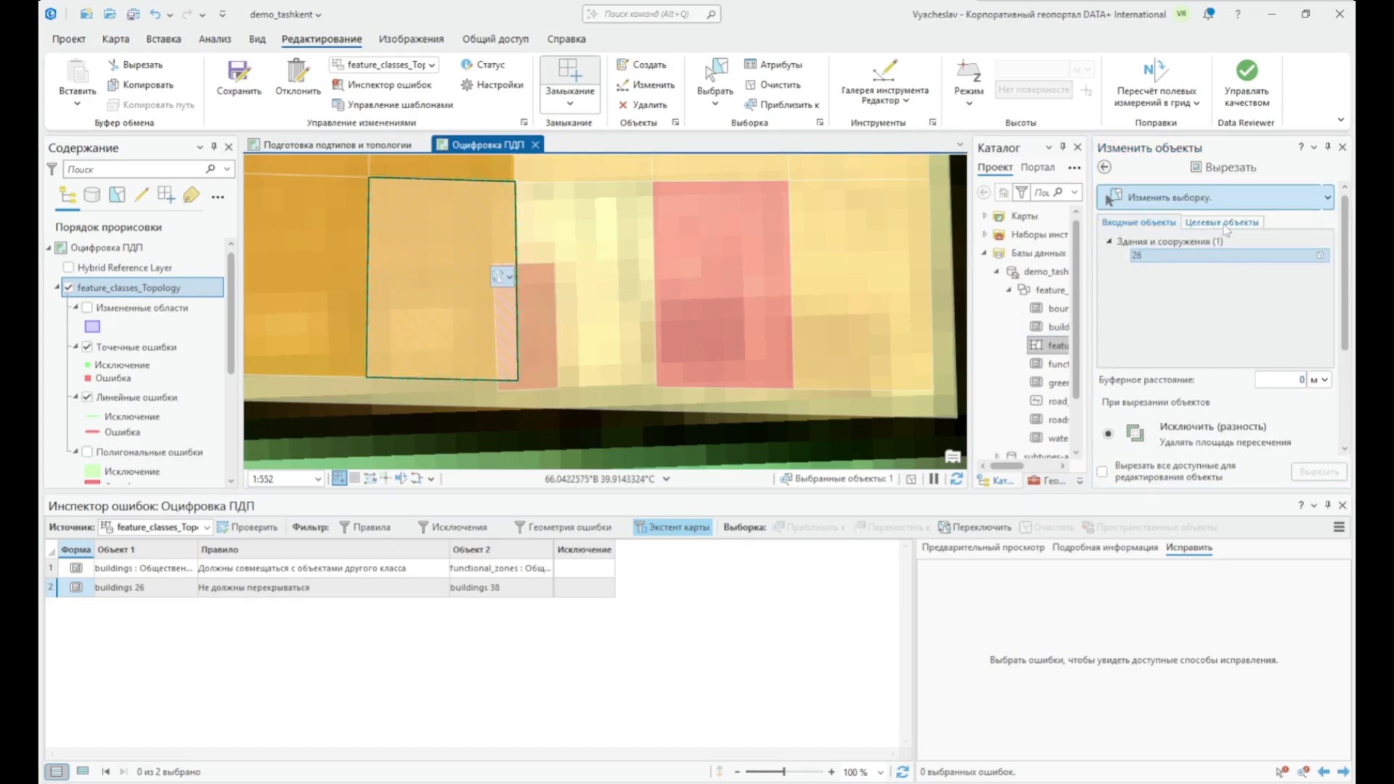
left_click(1224, 223)
left_click(544, 350)
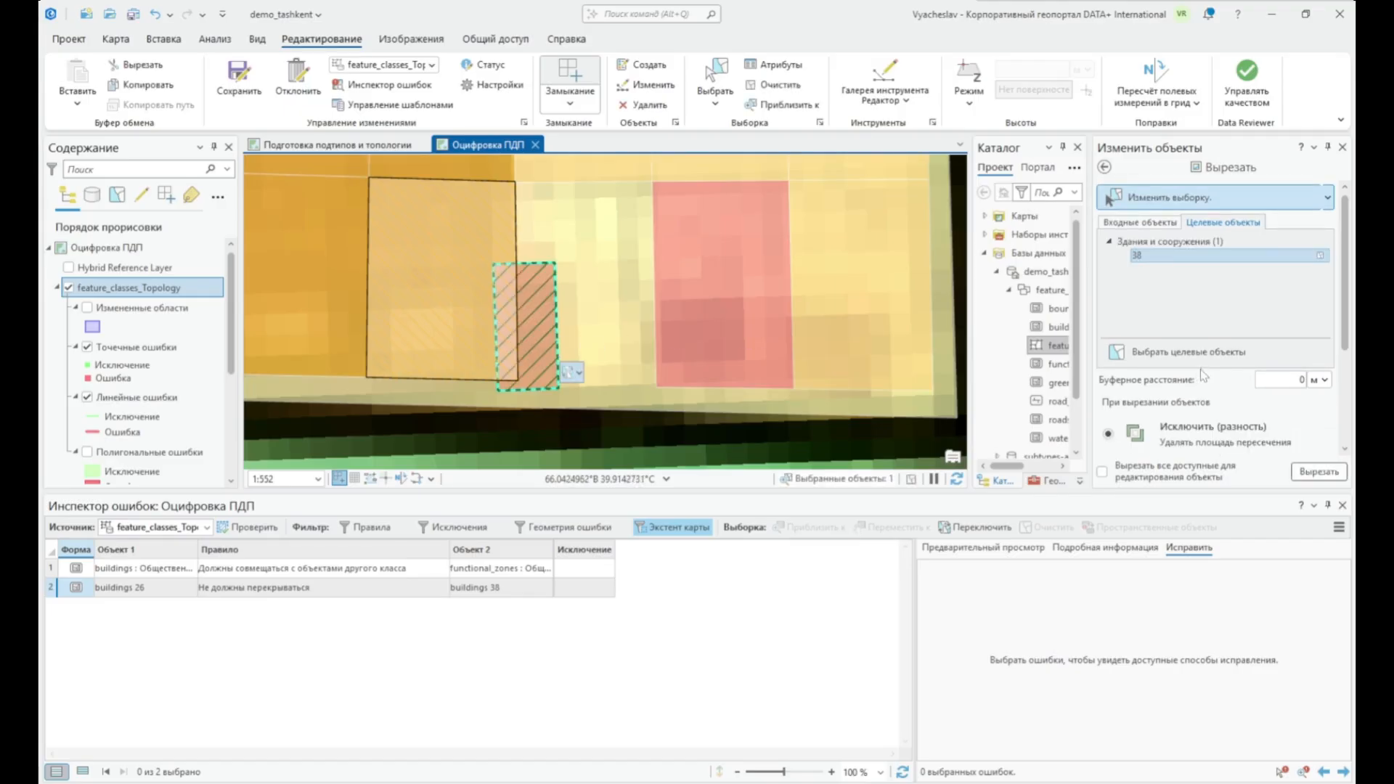
left_click(1319, 471)
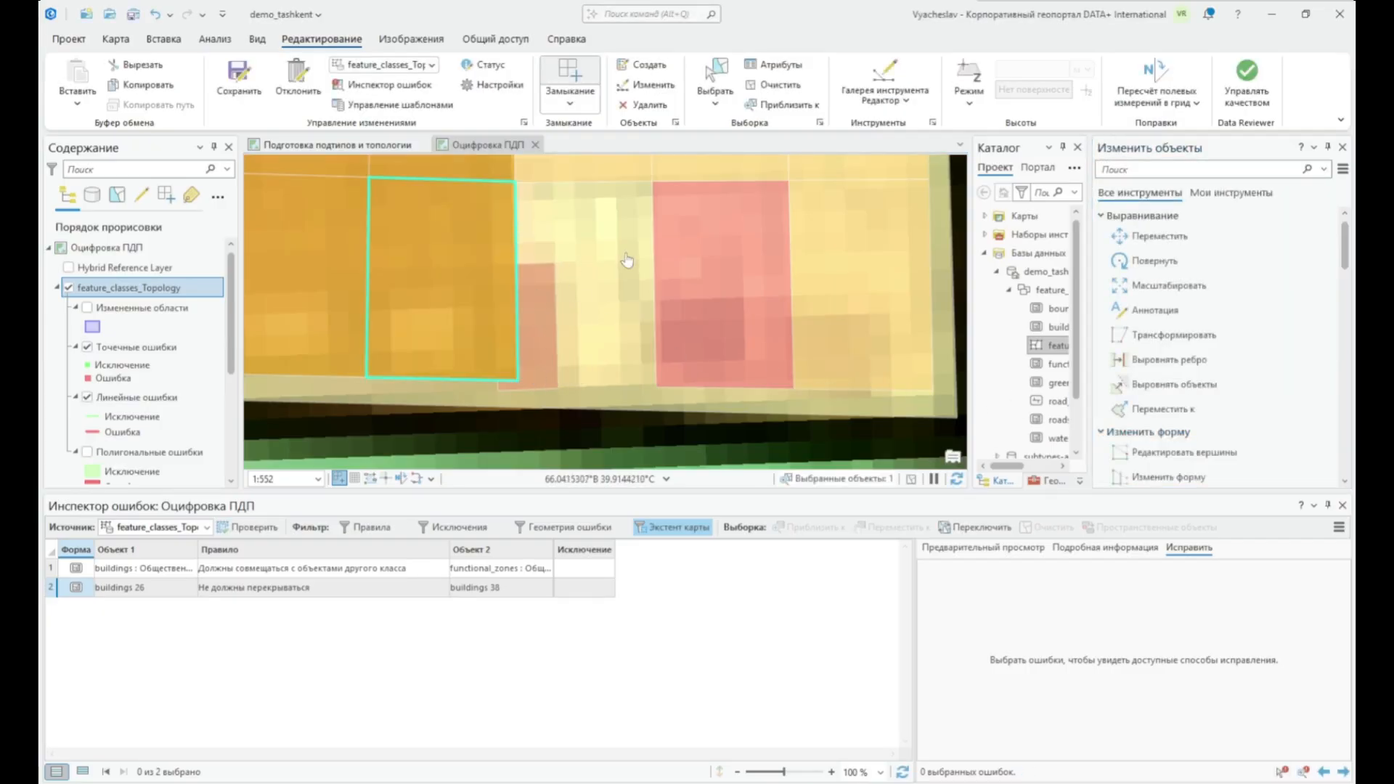
- Check the attributes of public building 22 and of the functional zone beneath it in the pop-up window
left_click(755, 278)
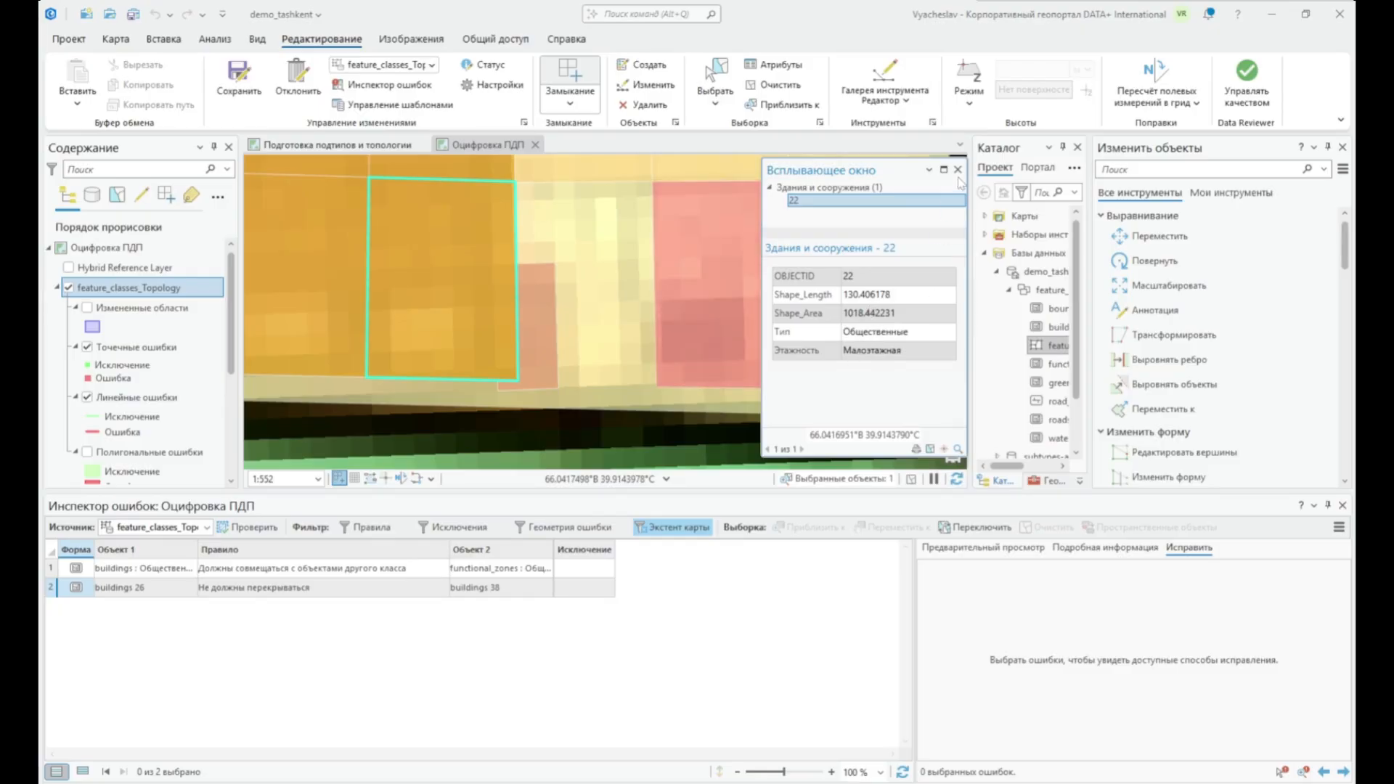
left_click(626, 273)
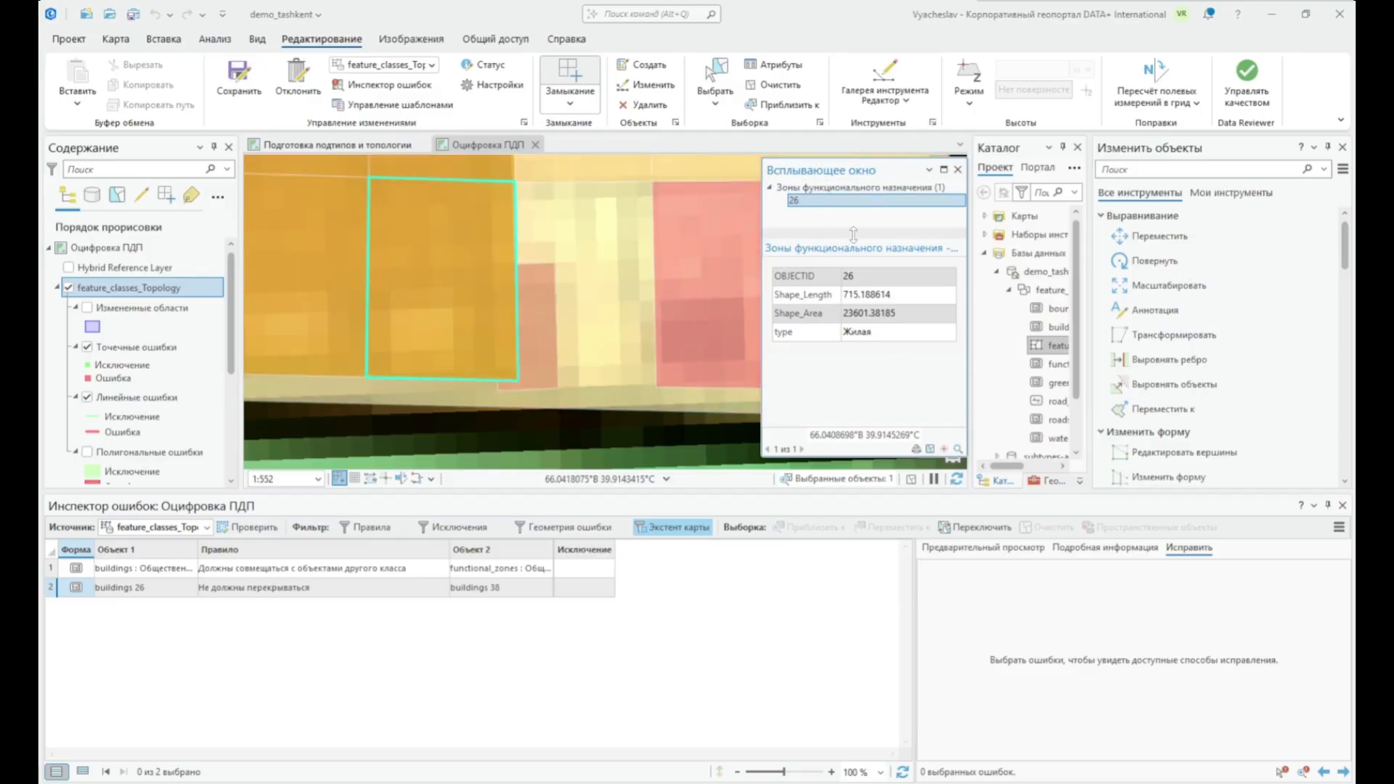
left_click(957, 170)
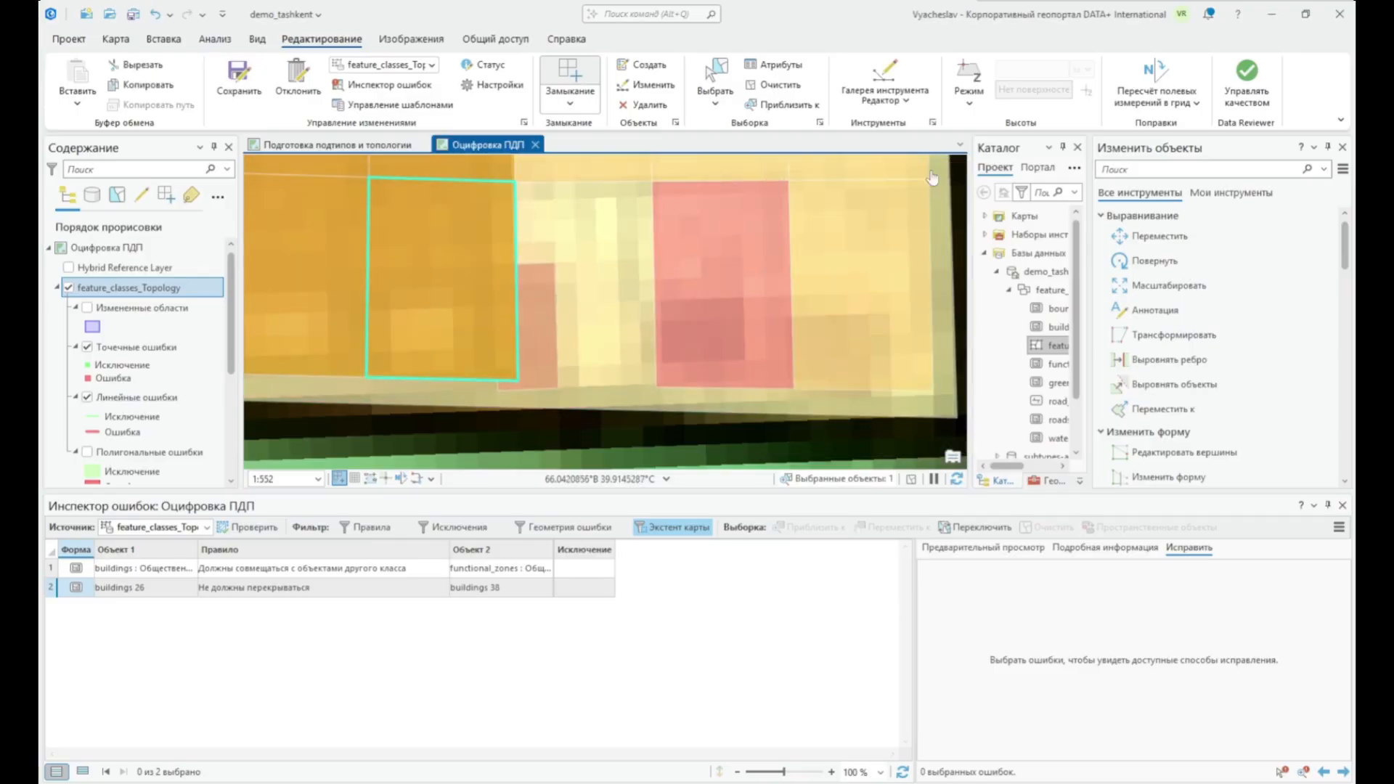
- Change the Тип of building 22 to Жилая, малоэтажная in its attributes, declining the new subtype's default attribute values
left_click(740, 210)
left_click(775, 65)
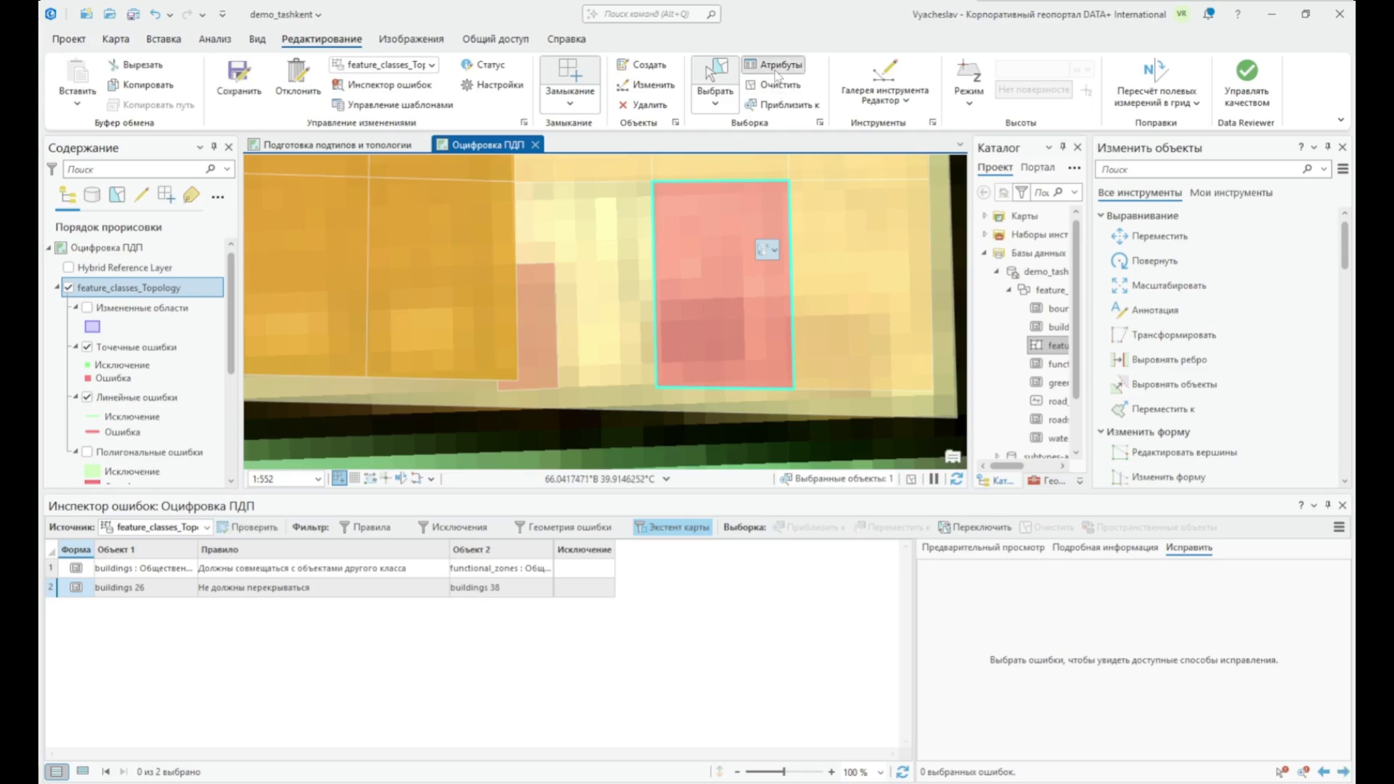
left_click_drag(963, 248, 908, 248)
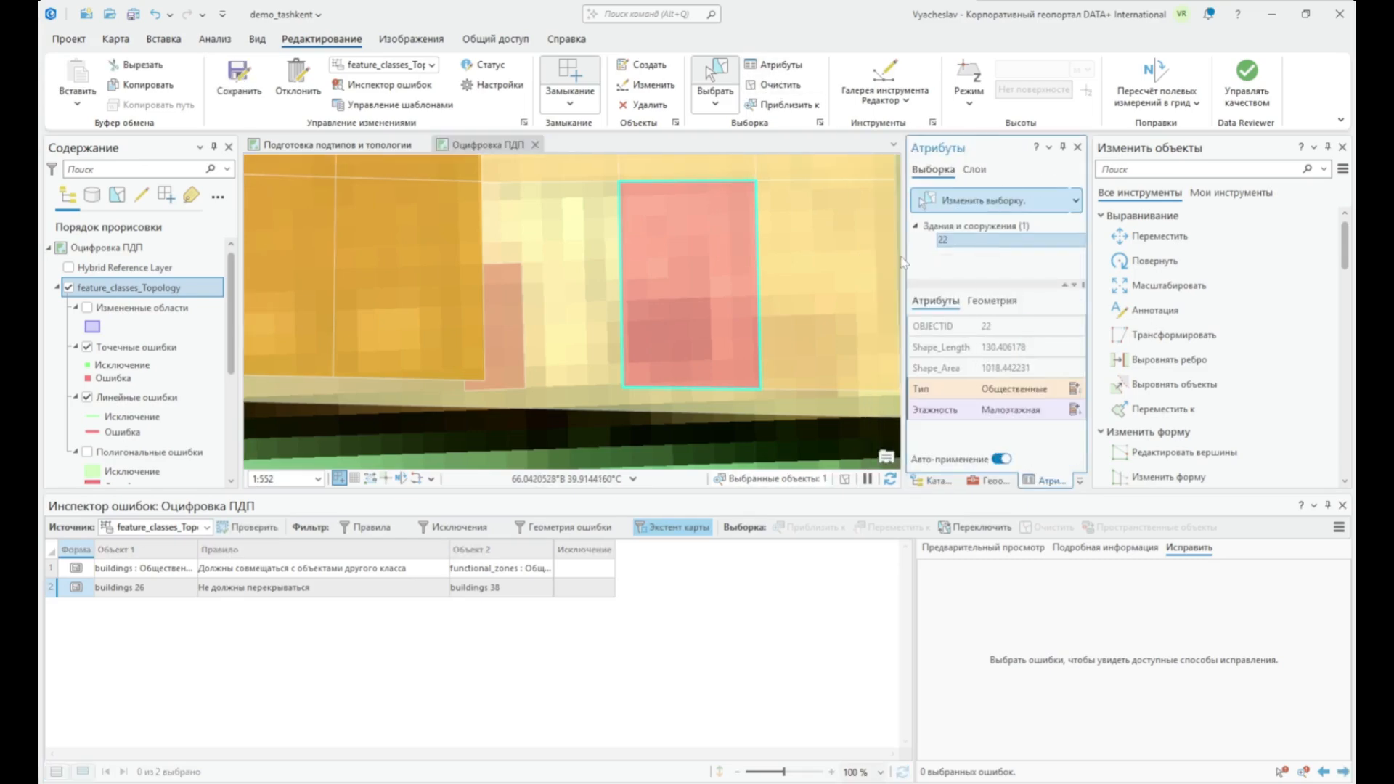
left_click(1077, 391)
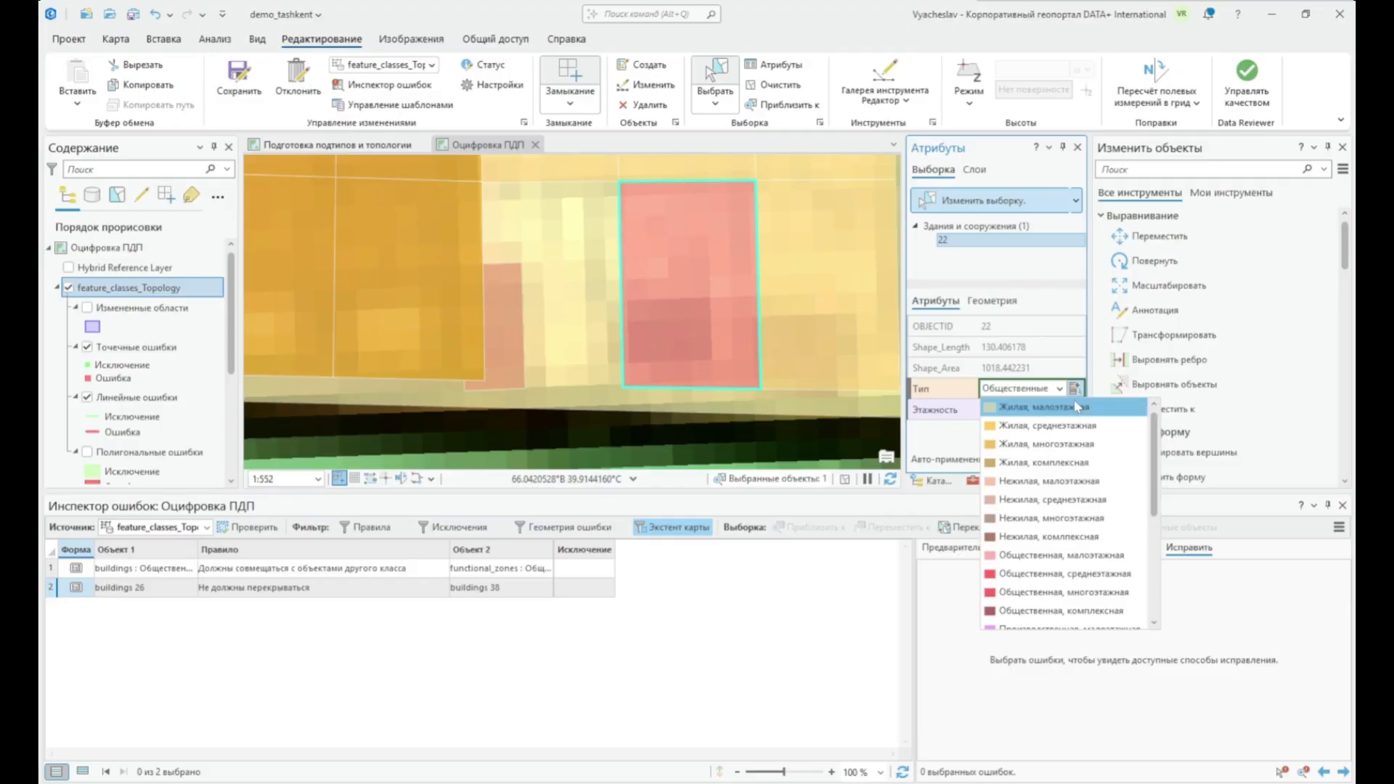
left_click(1074, 407)
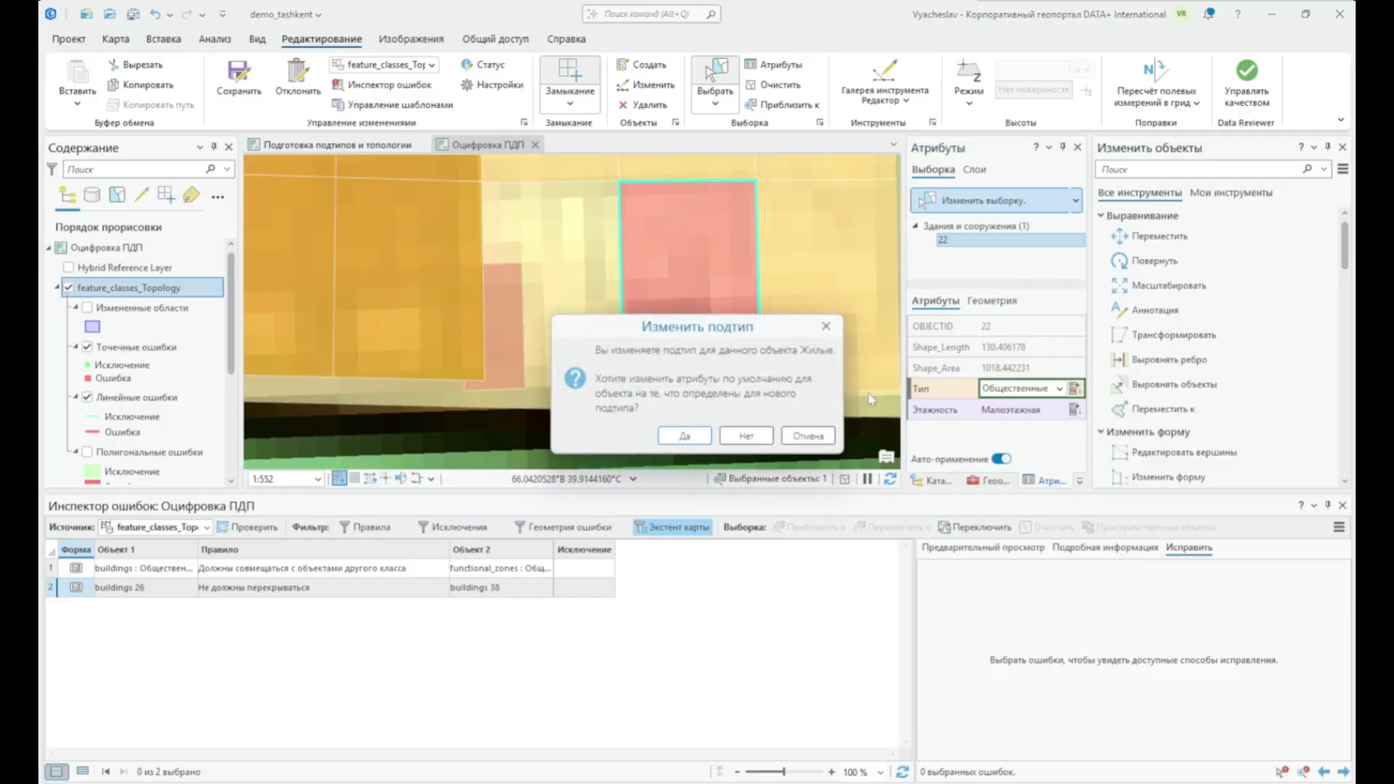
left_click(757, 448)
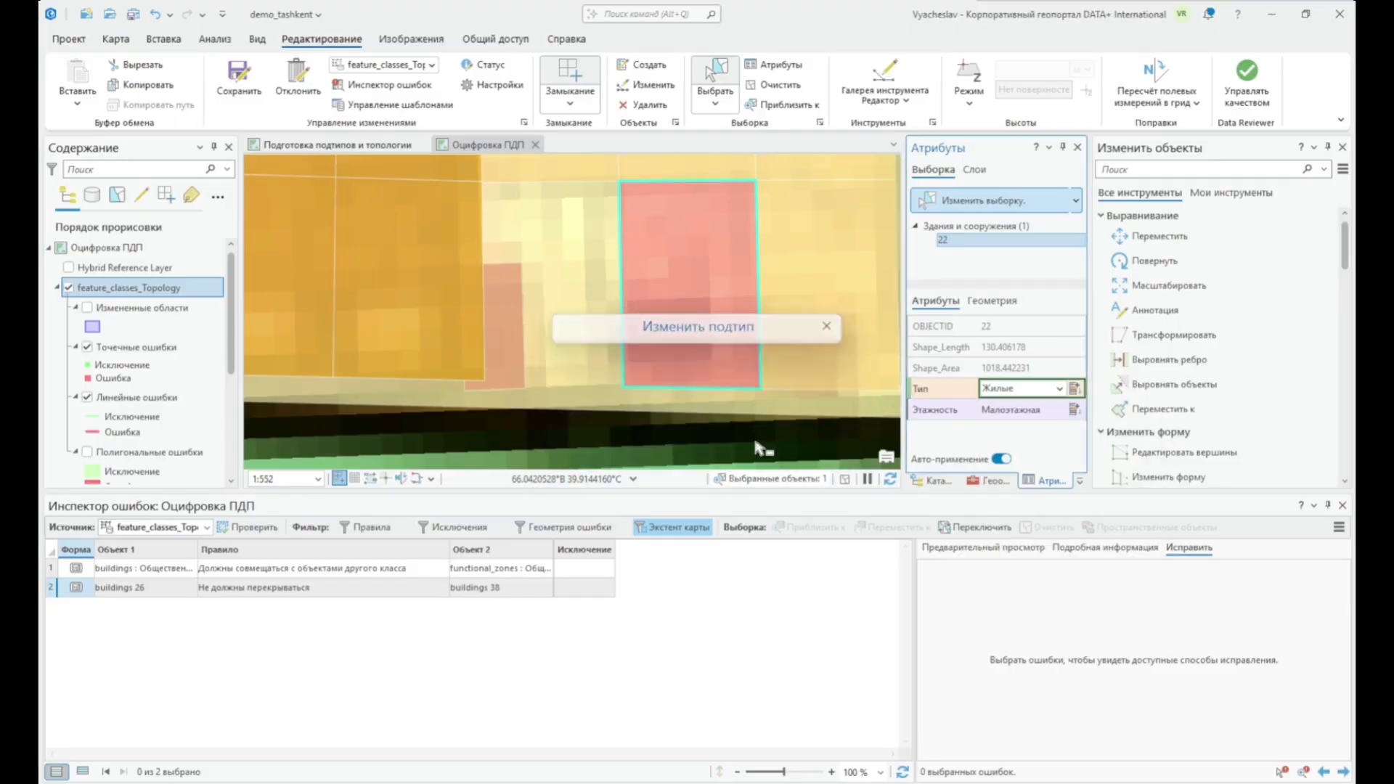
- Select functional zone 26 at the gap between the buildings and open a widened Создать объекты pane, closing the attribute and editing panes
left_click(581, 305)
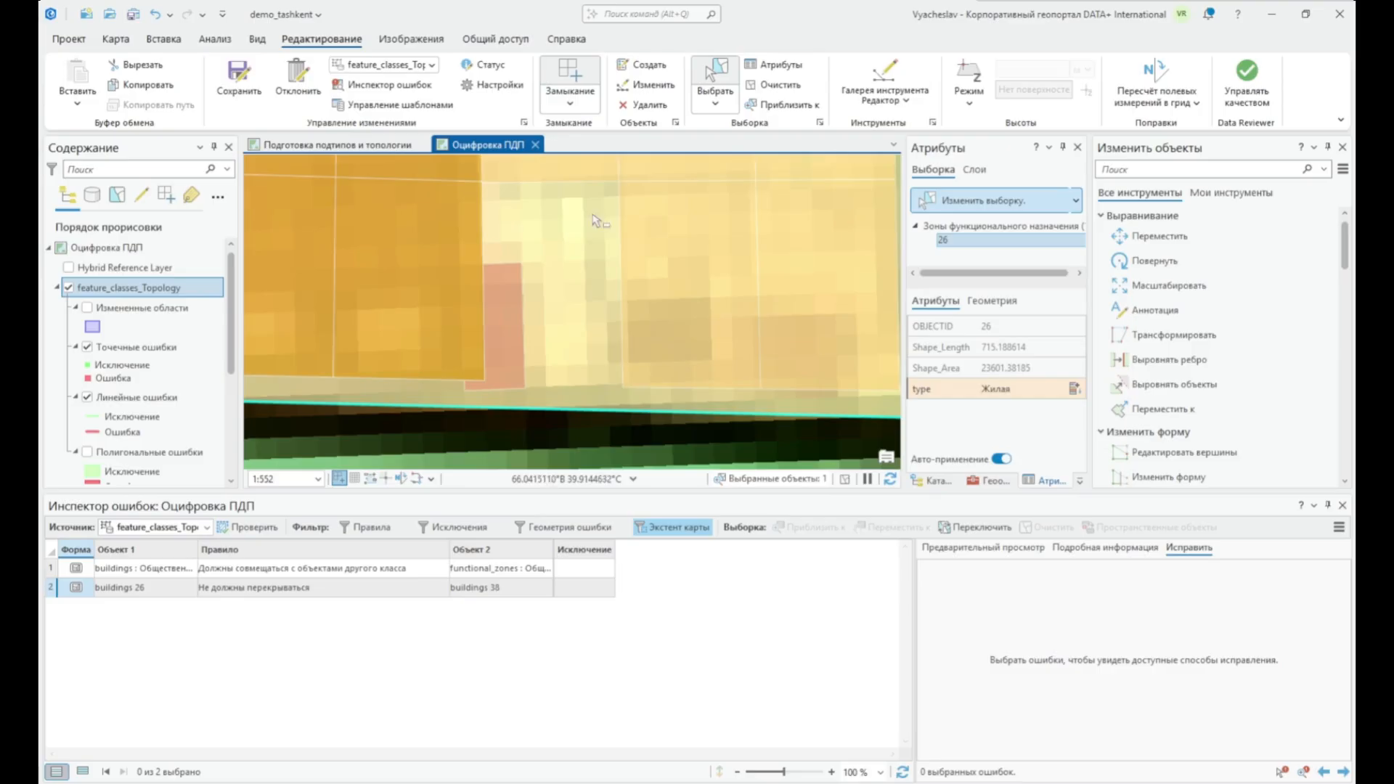
left_click(673, 122)
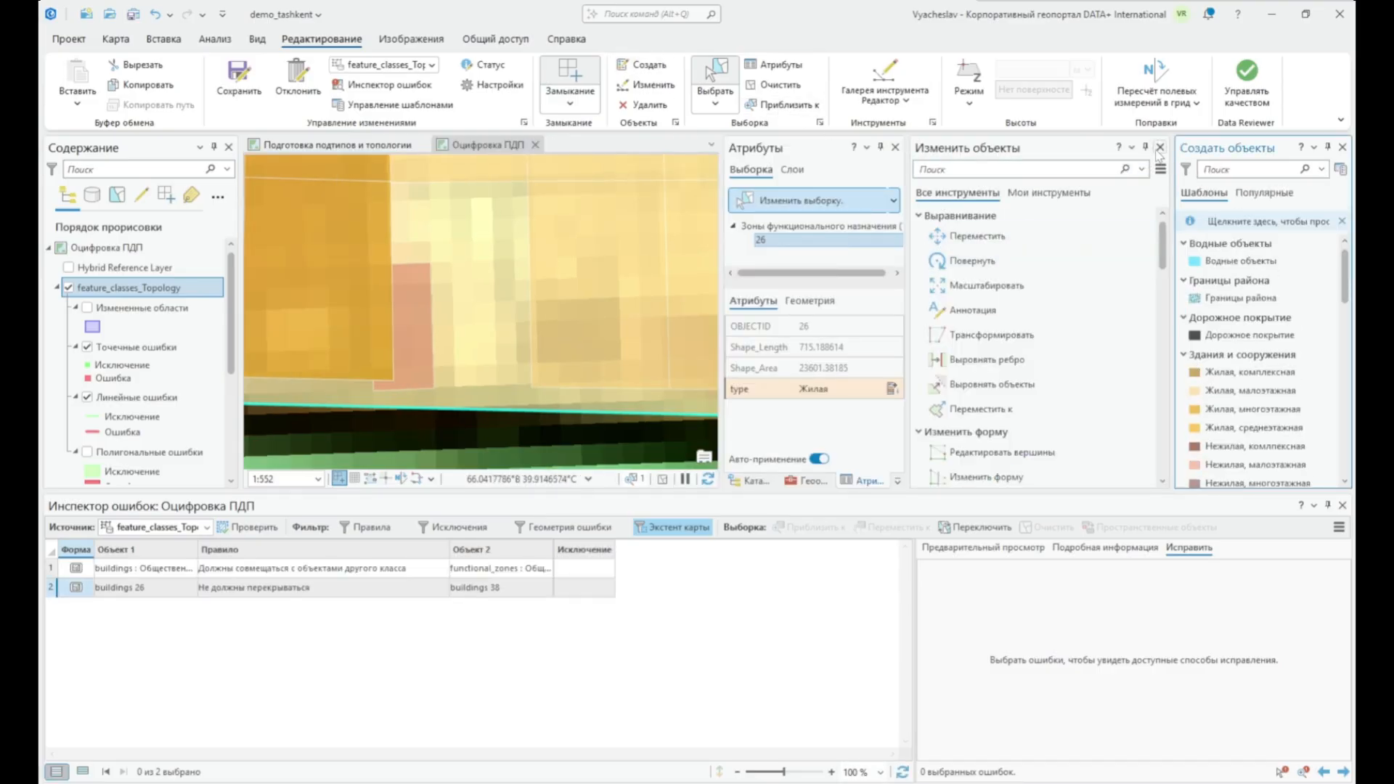
left_click(1160, 147)
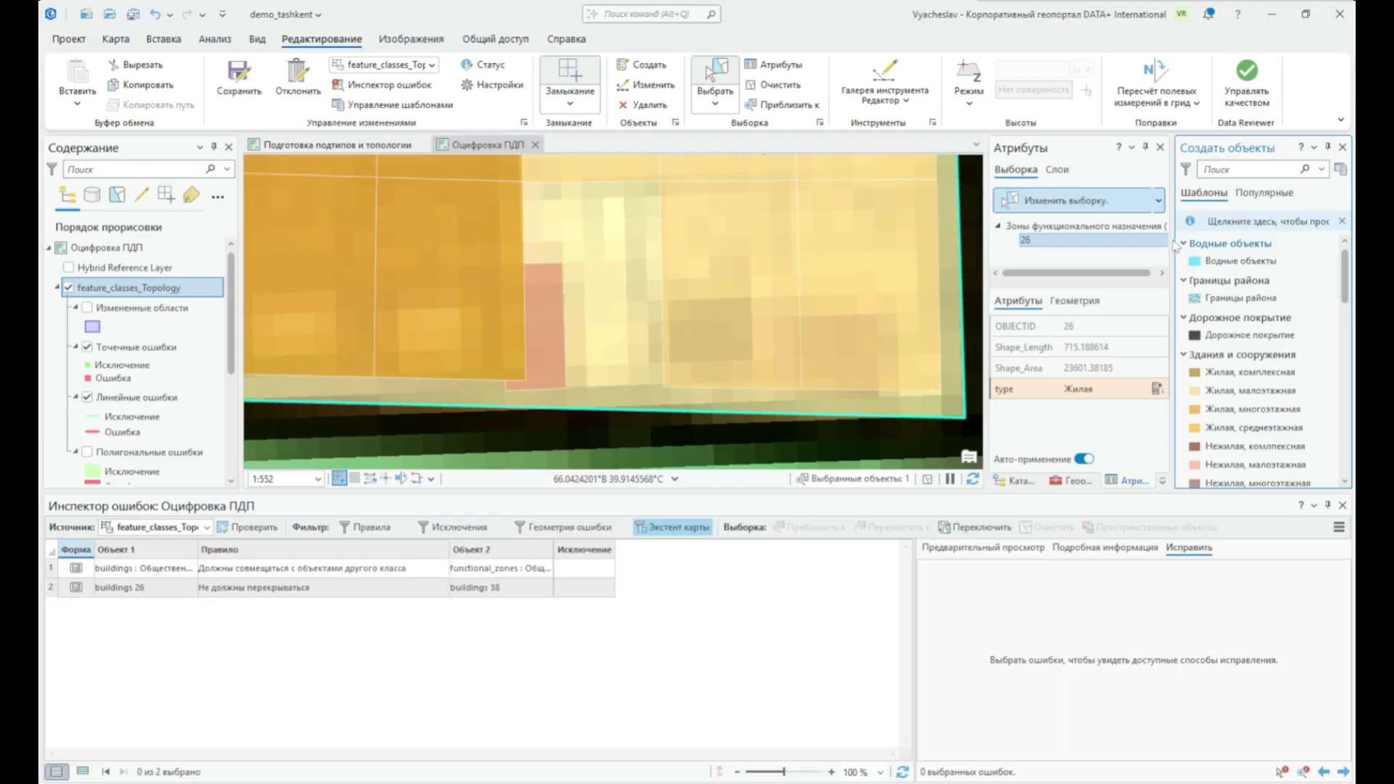
left_click_drag(1176, 247, 1087, 254)
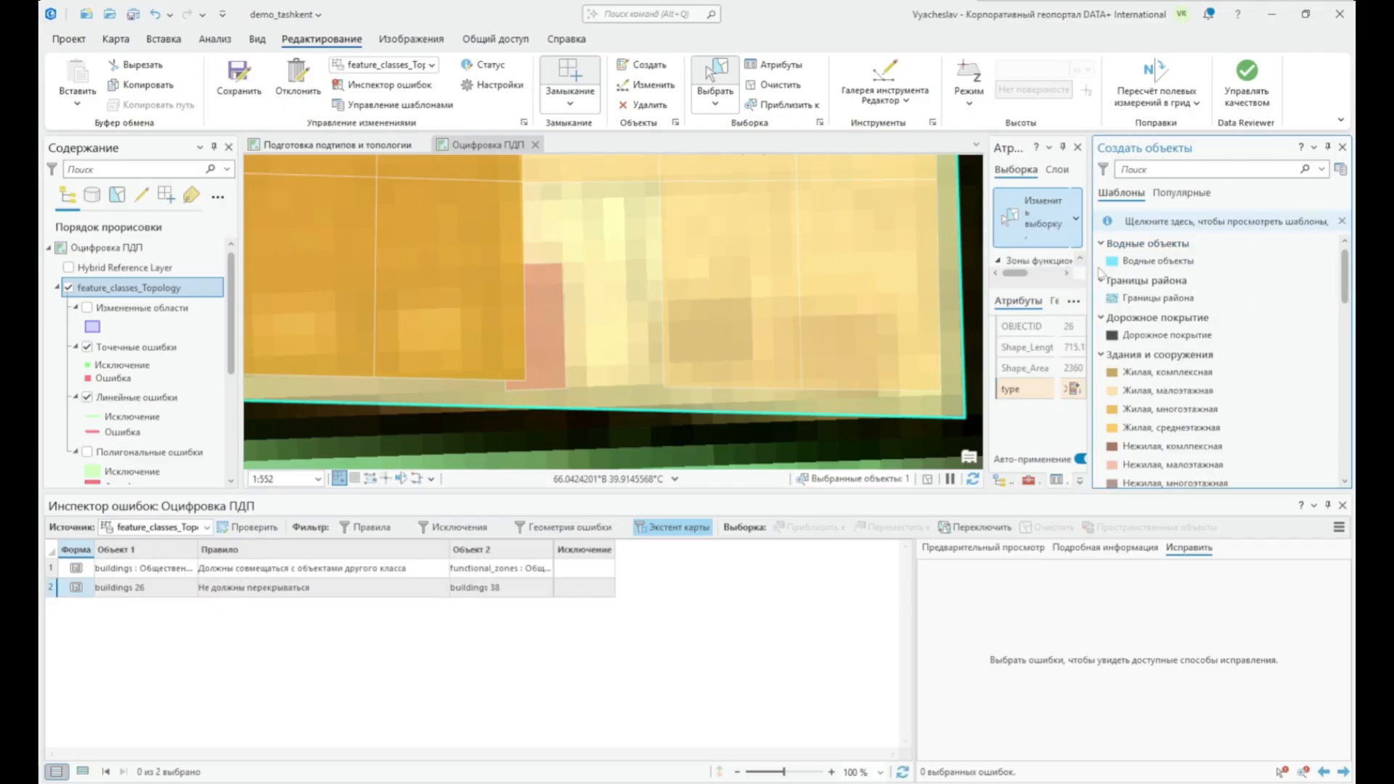
left_click(1078, 148)
left_click(1079, 148)
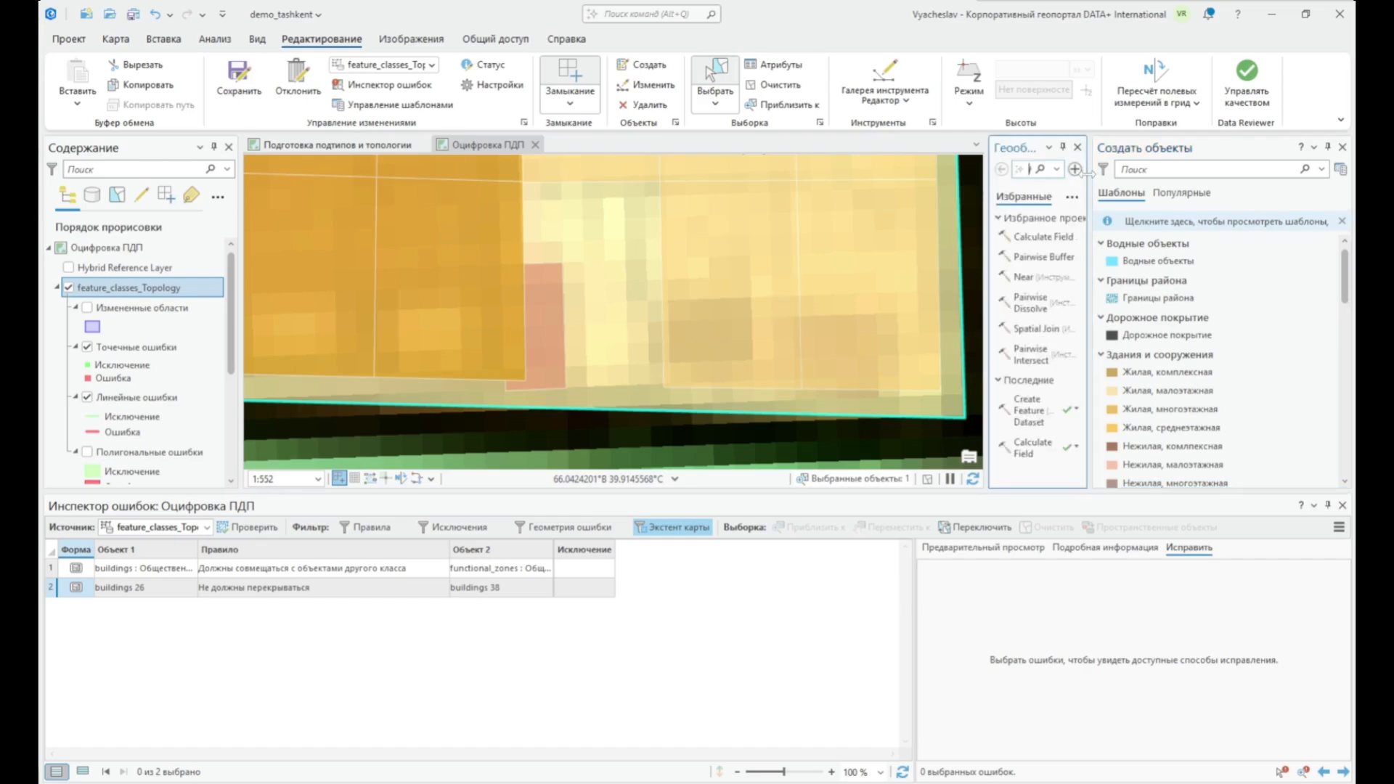
left_click_drag(1089, 175, 1024, 176)
- Fill the gap between buildings 38 and 22 with a Жилая, малоэтажная building using Автозавершение полигона
scroll(1176, 349, "down", 2)
scroll(1180, 361, "down", 6)
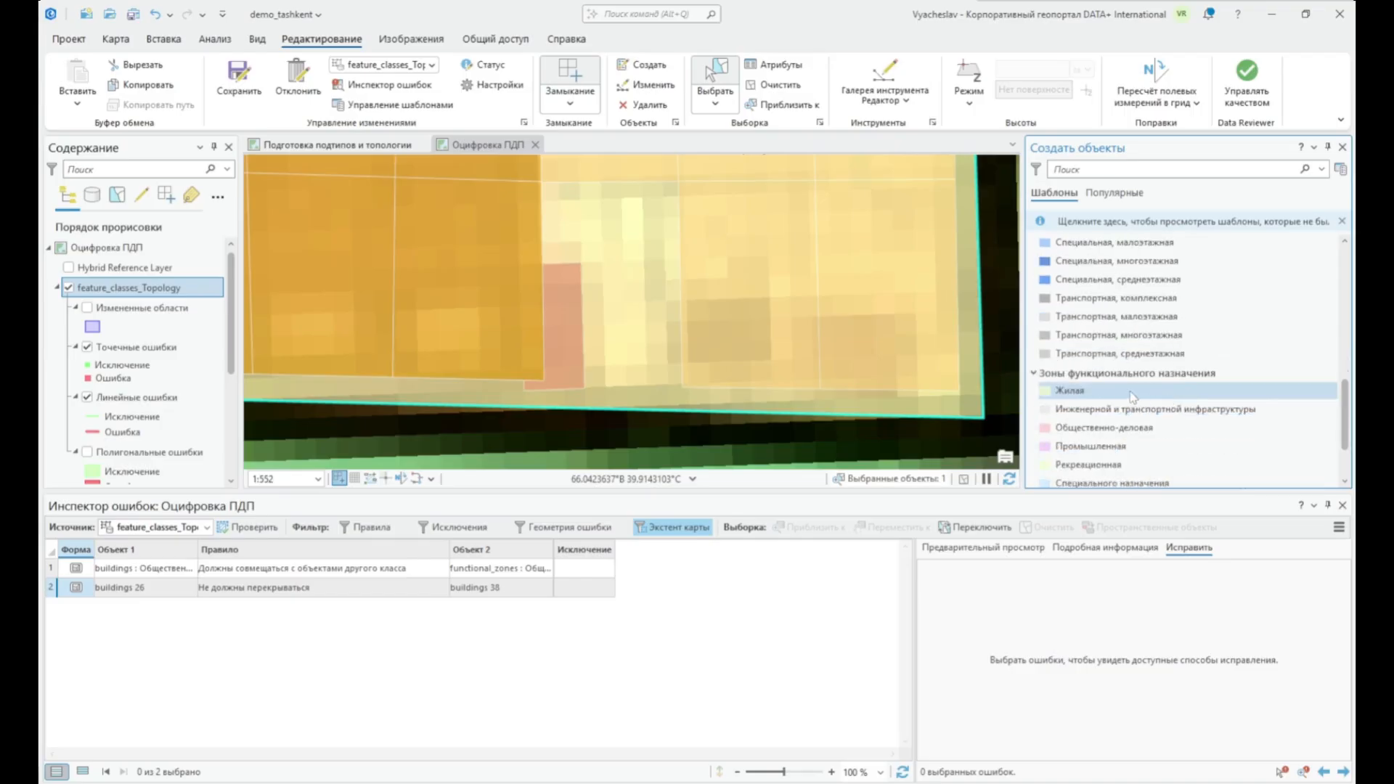
scroll(1176, 435, "down", 2)
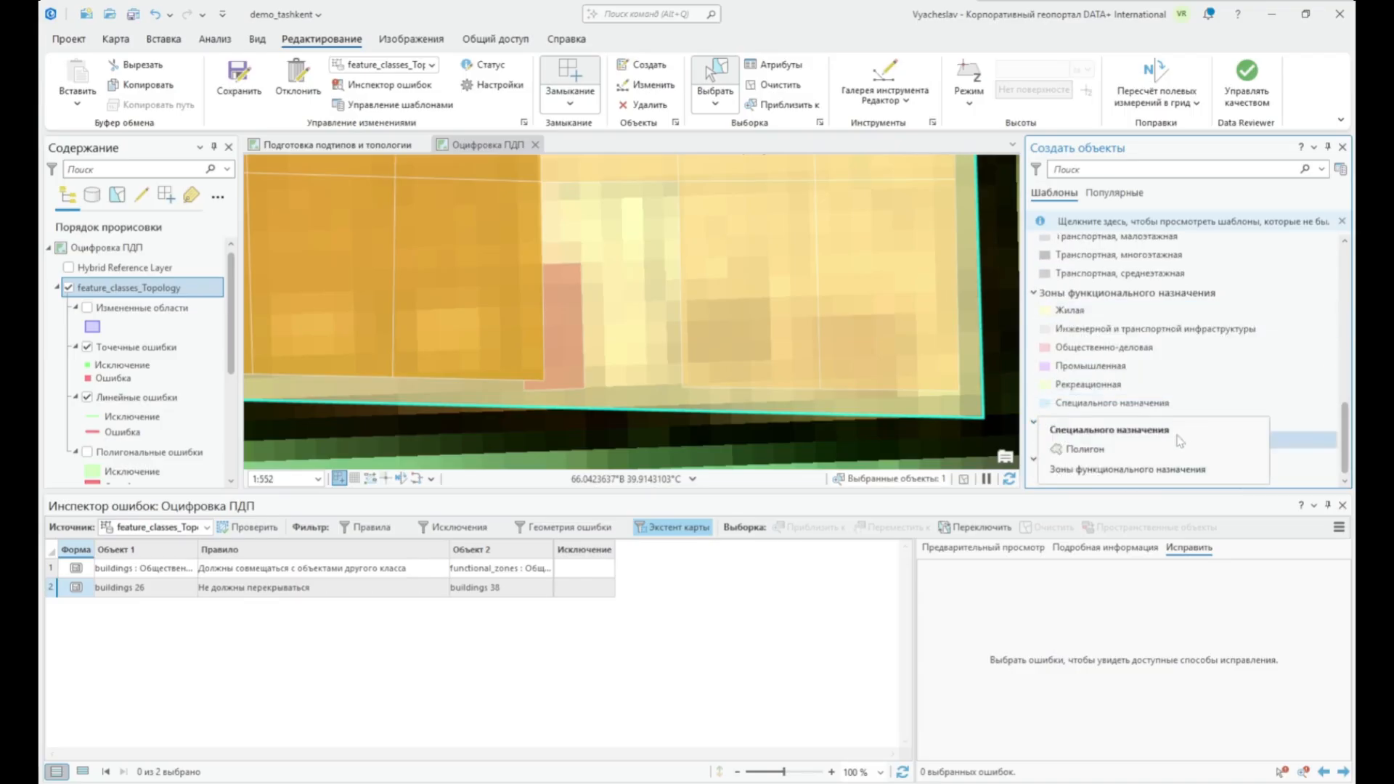
scroll(1244, 338, "up", 5)
scroll(1244, 338, "up", 10)
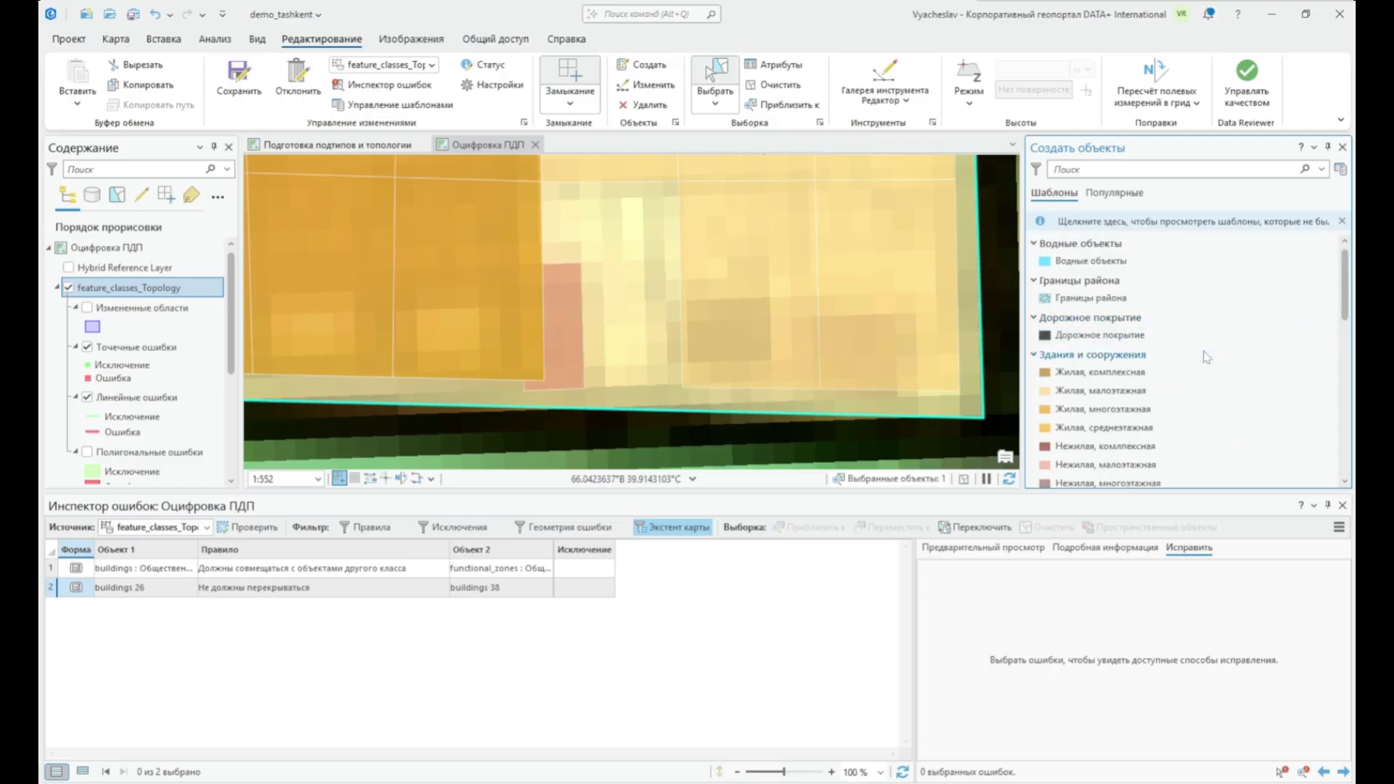
scroll(1183, 393, "down", 2)
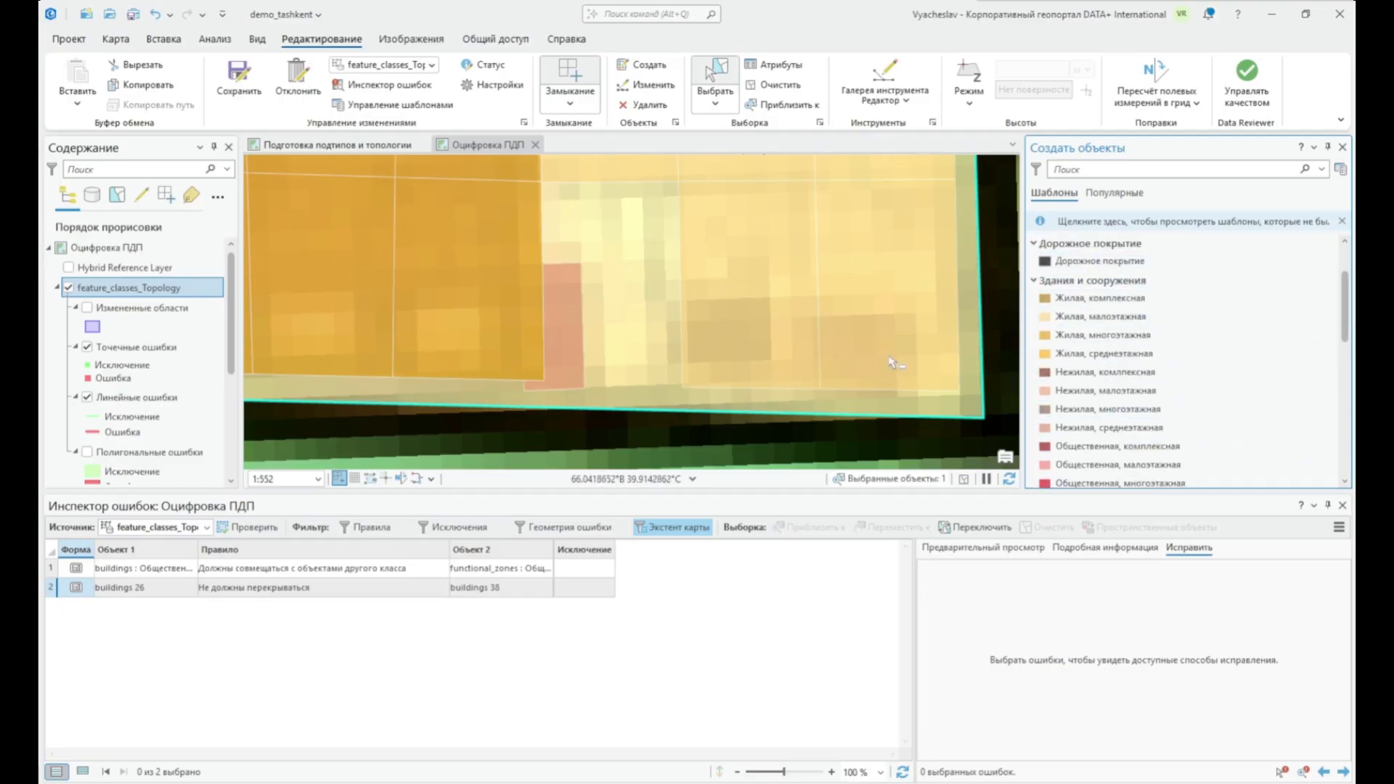
left_click(1141, 319)
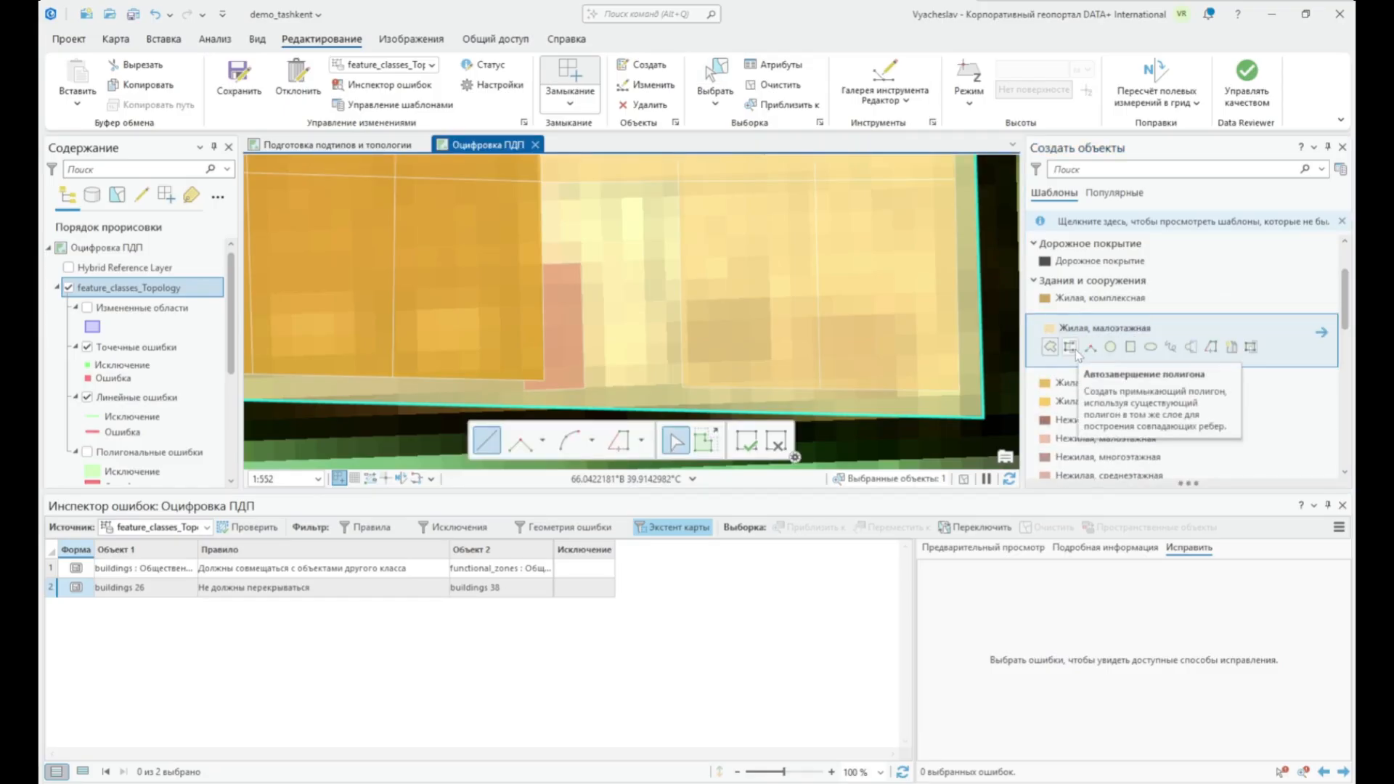
left_click(1071, 349)
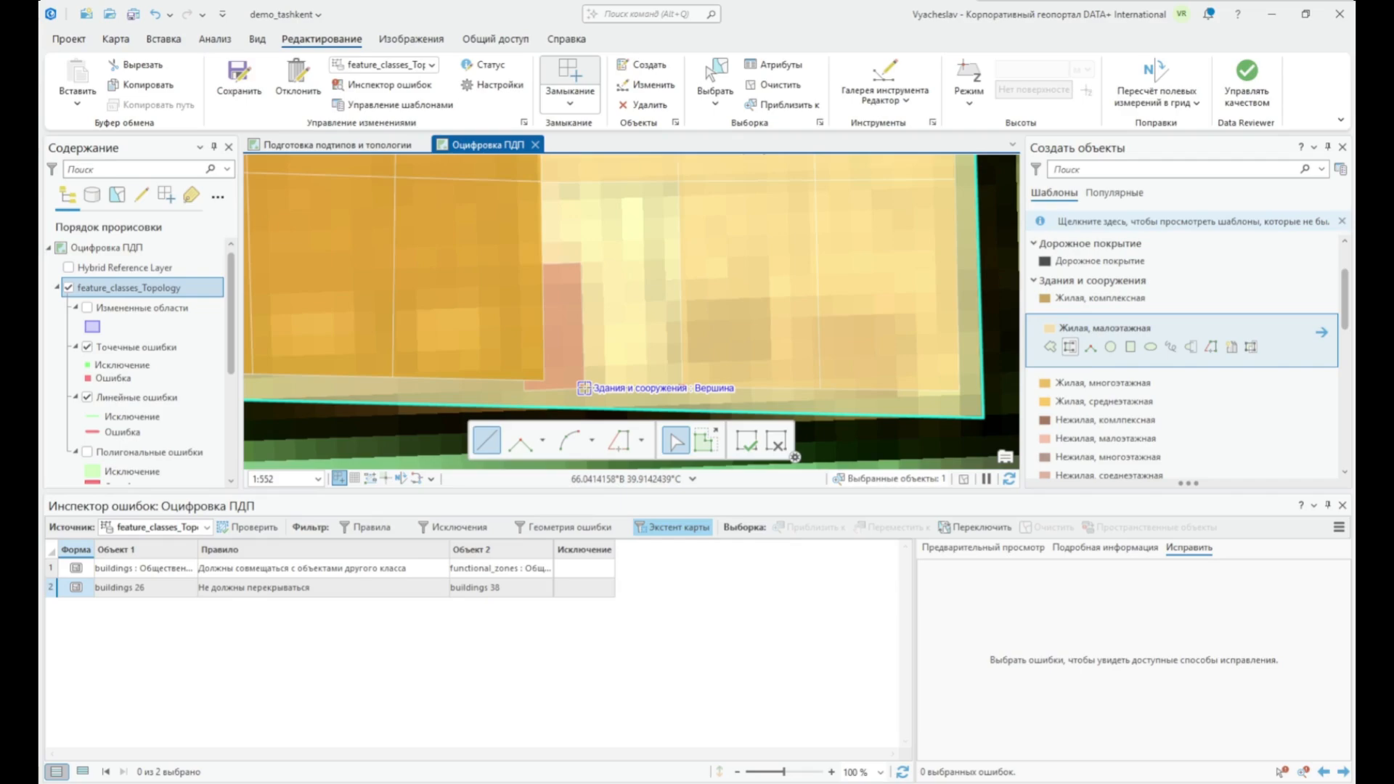
double_click(584, 387)
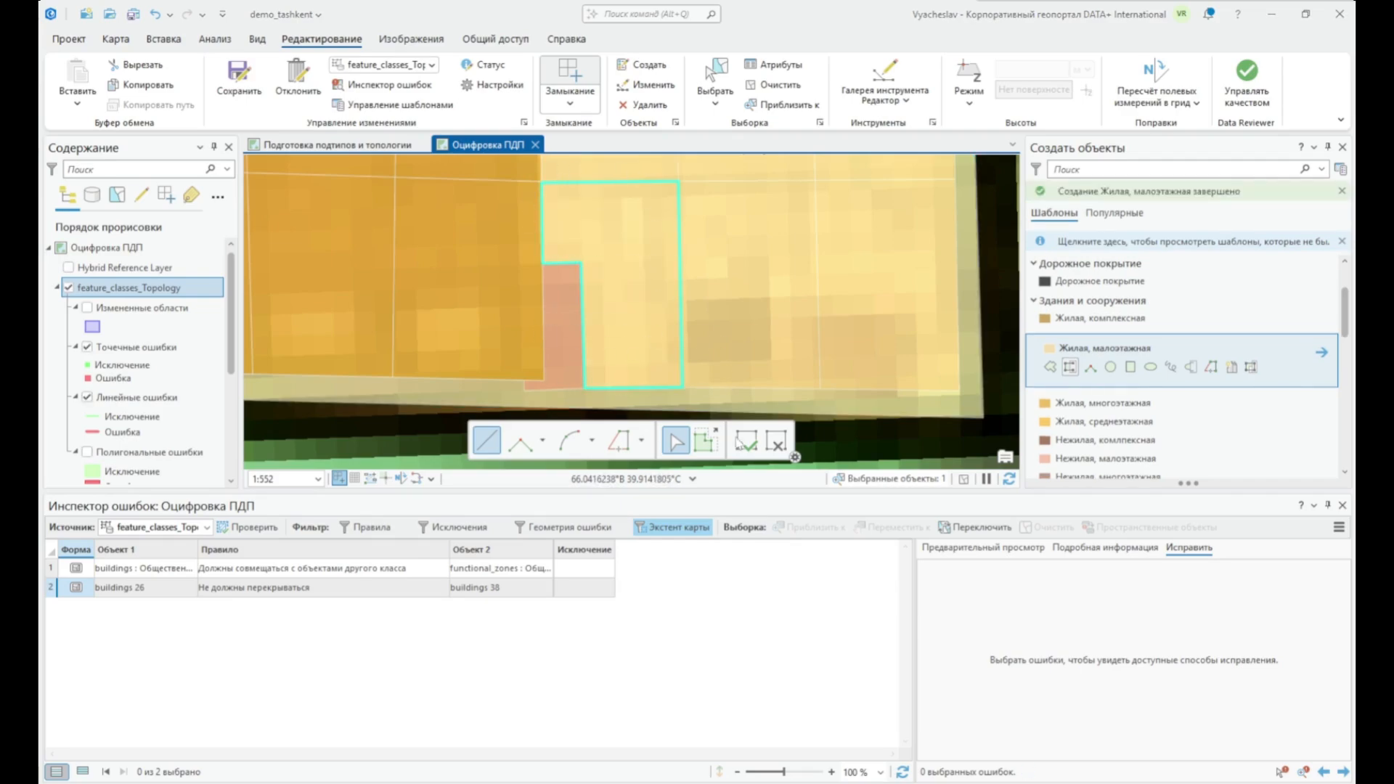
left_click(754, 444)
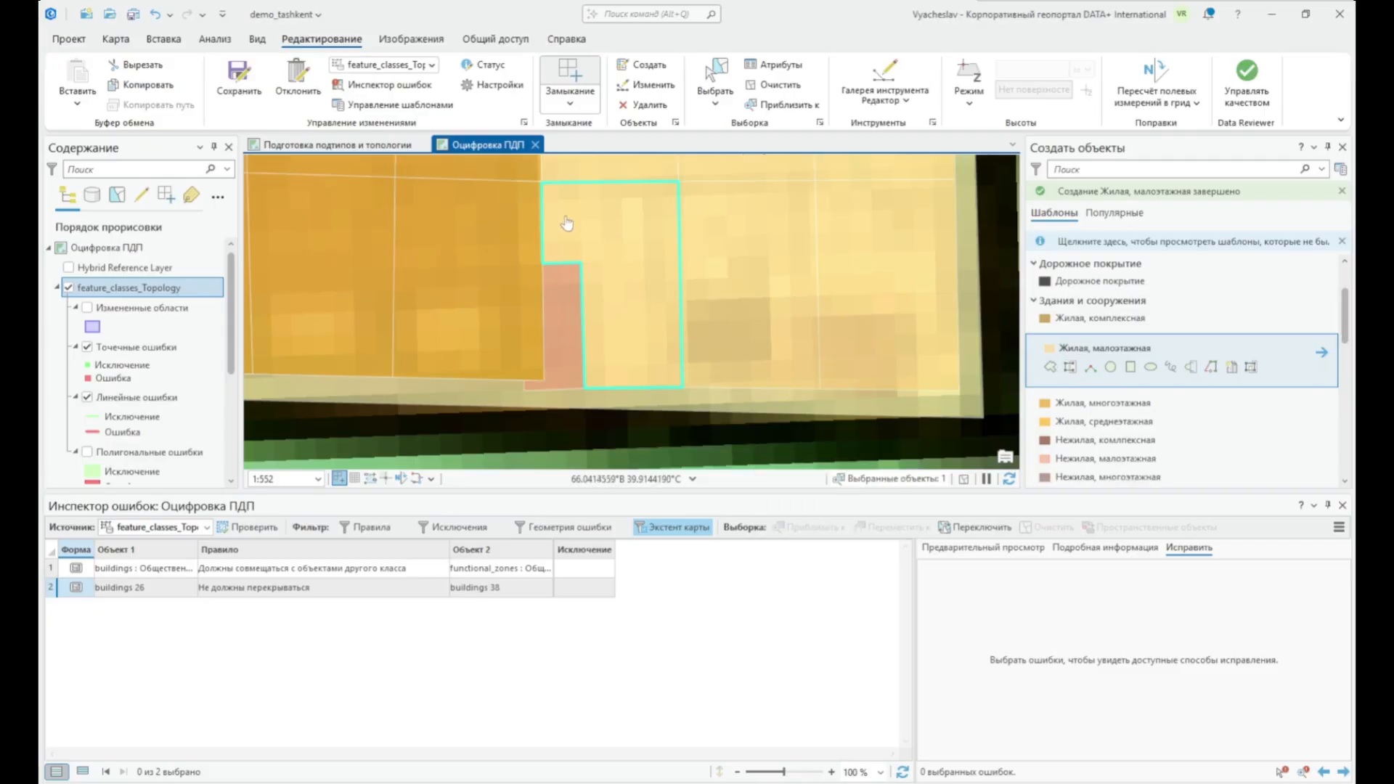
- Check the new residential building's attributes in the pop-up and save the edits
left_click(611, 236)
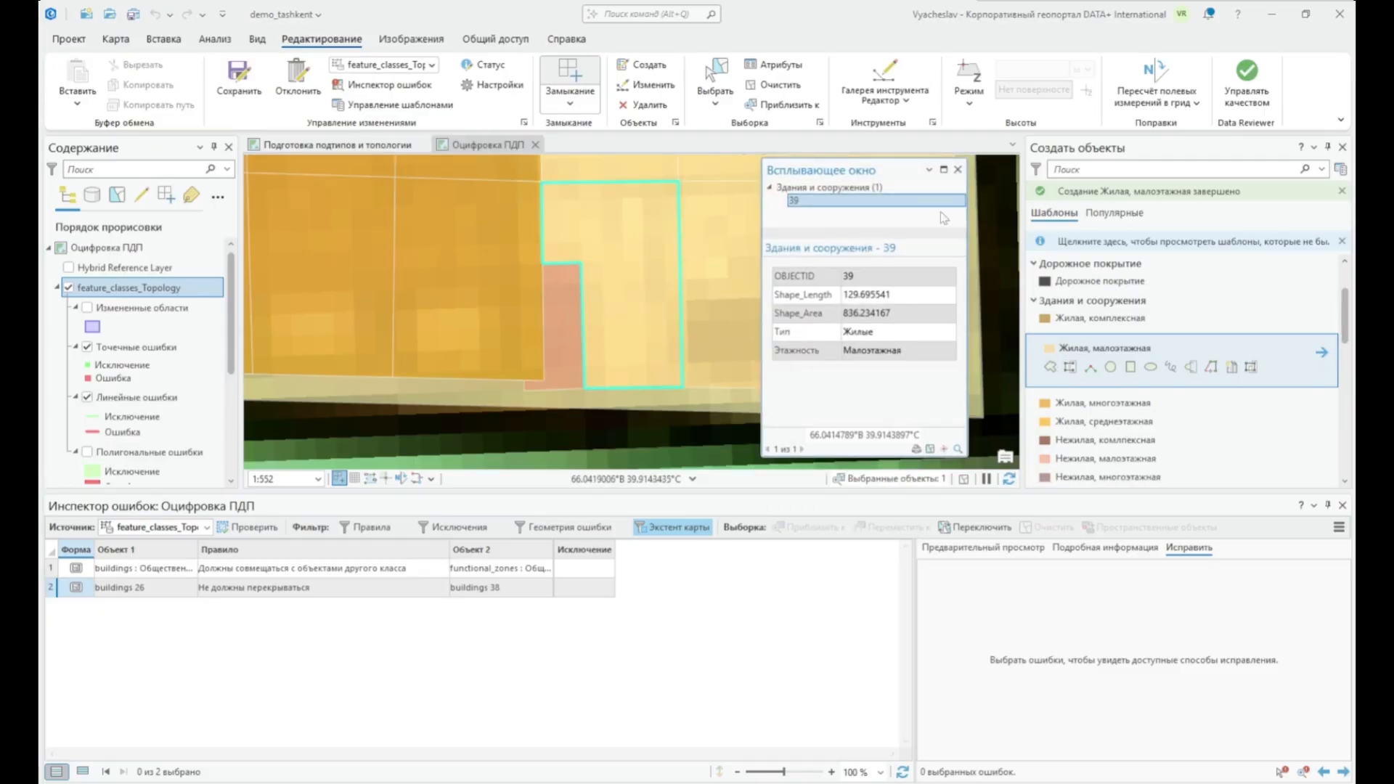
left_click(958, 170)
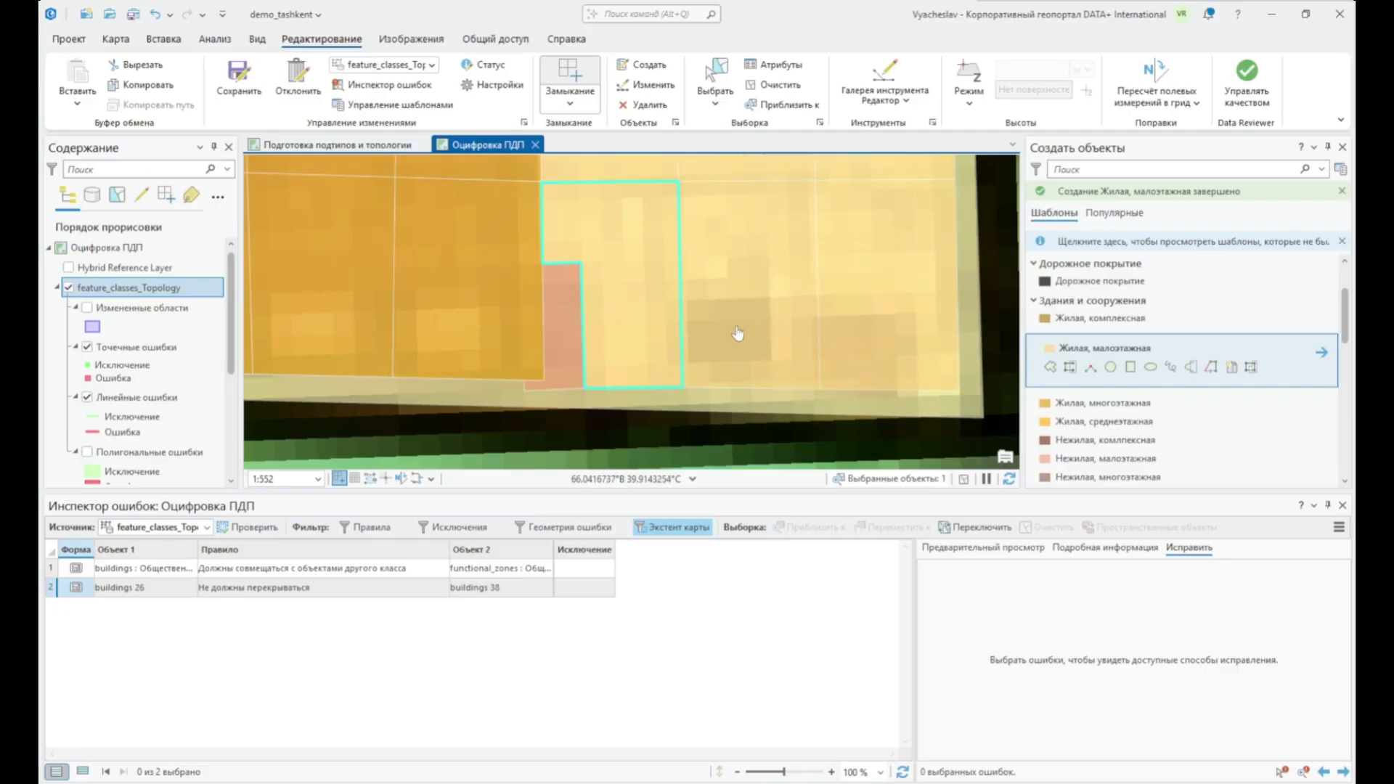
scroll(738, 333, "down", 6)
scroll(746, 377, "down", 3)
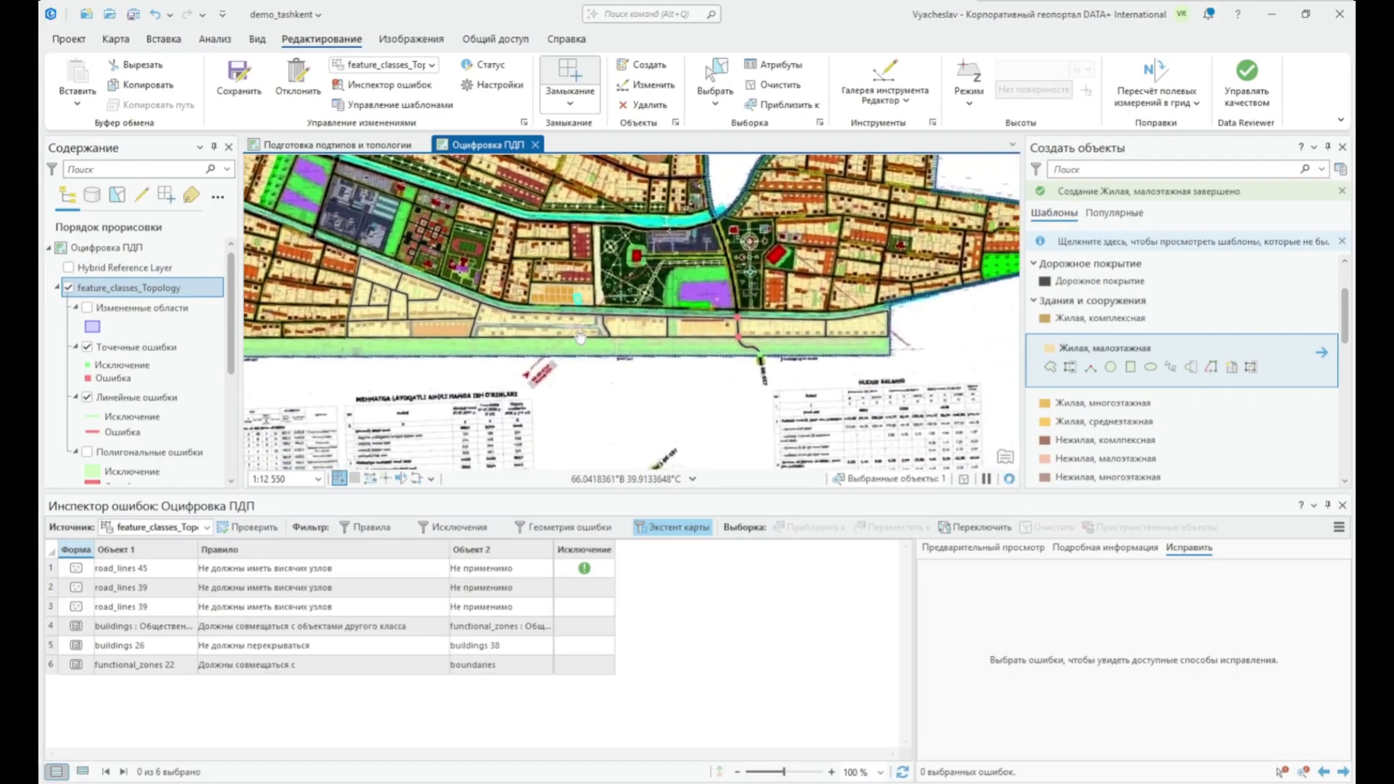
left_click(236, 82)
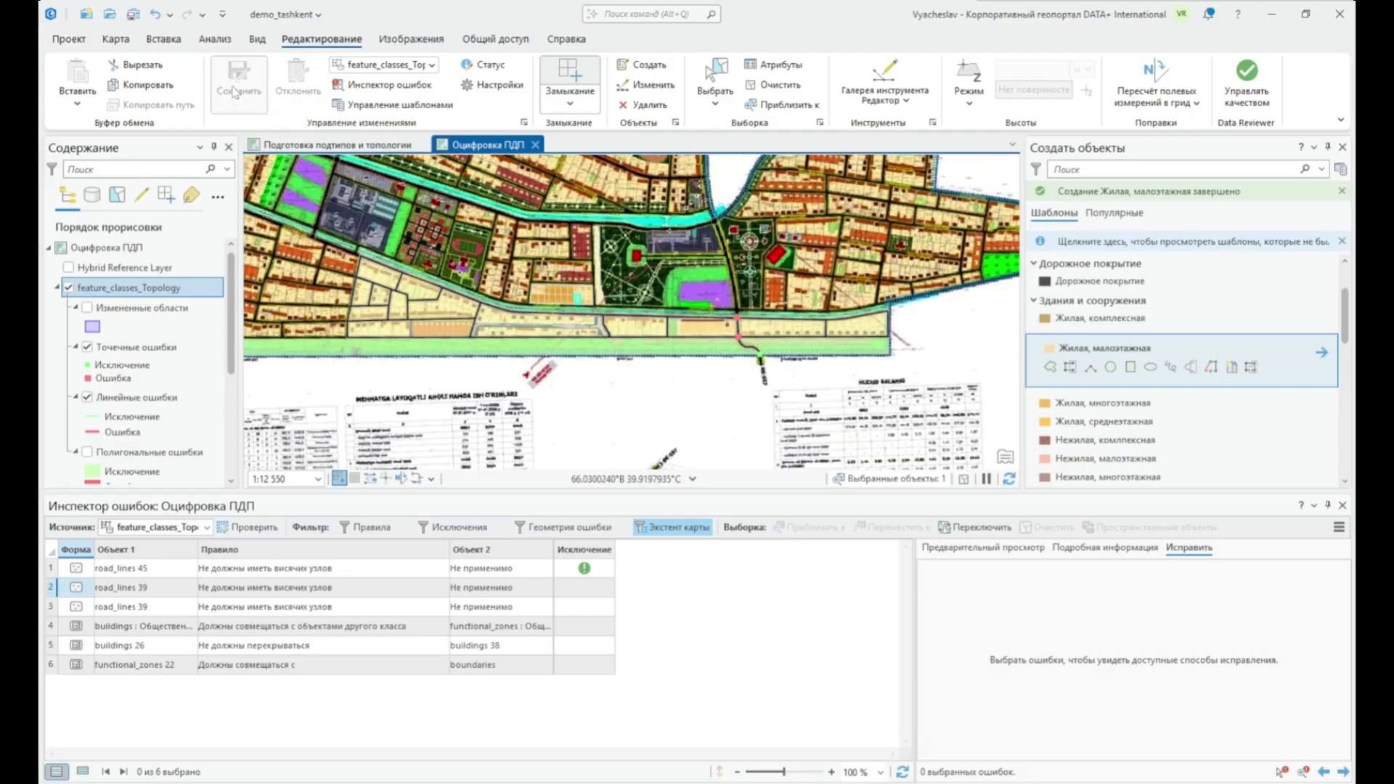
- Display the polygon errors of feature_classes_Topology, then validate the topology in the current map extent and save the edits
left_click(87, 451)
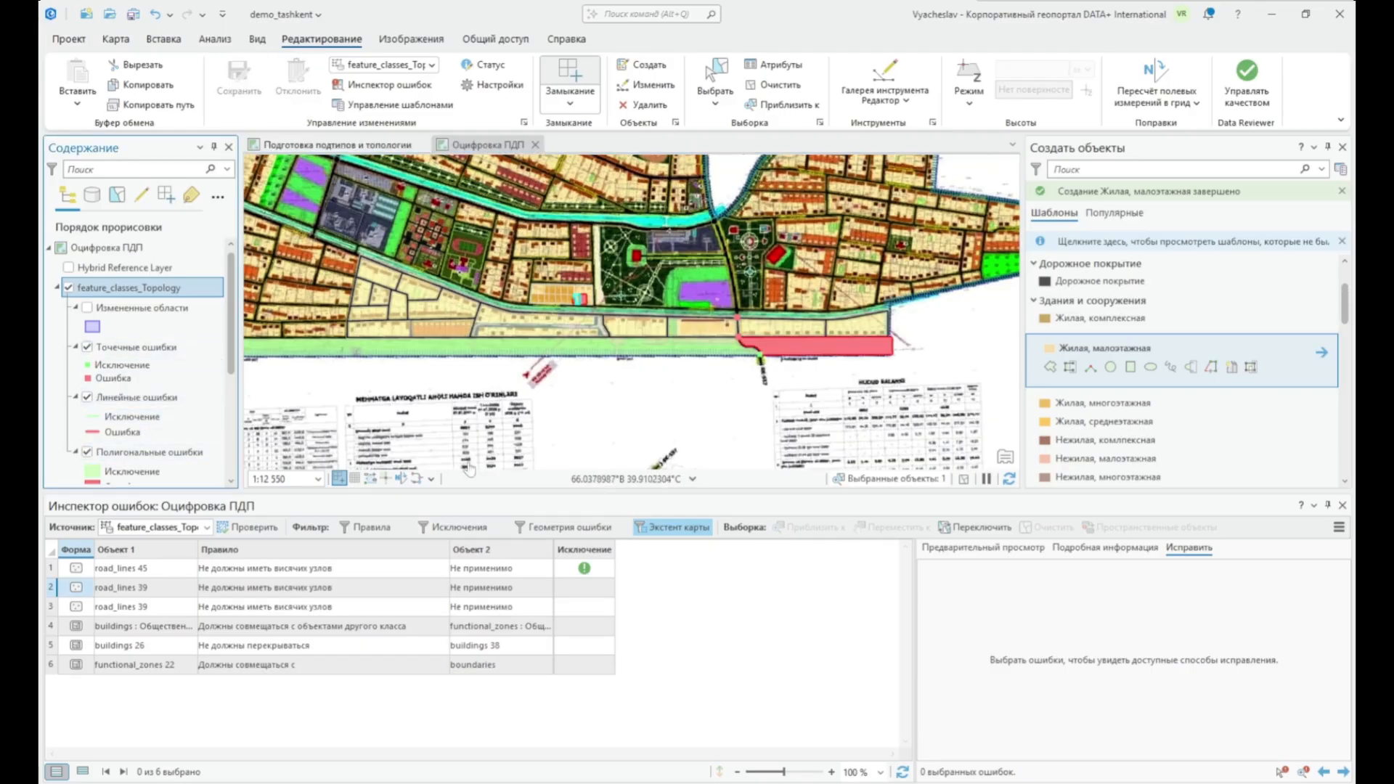
left_click(277, 530)
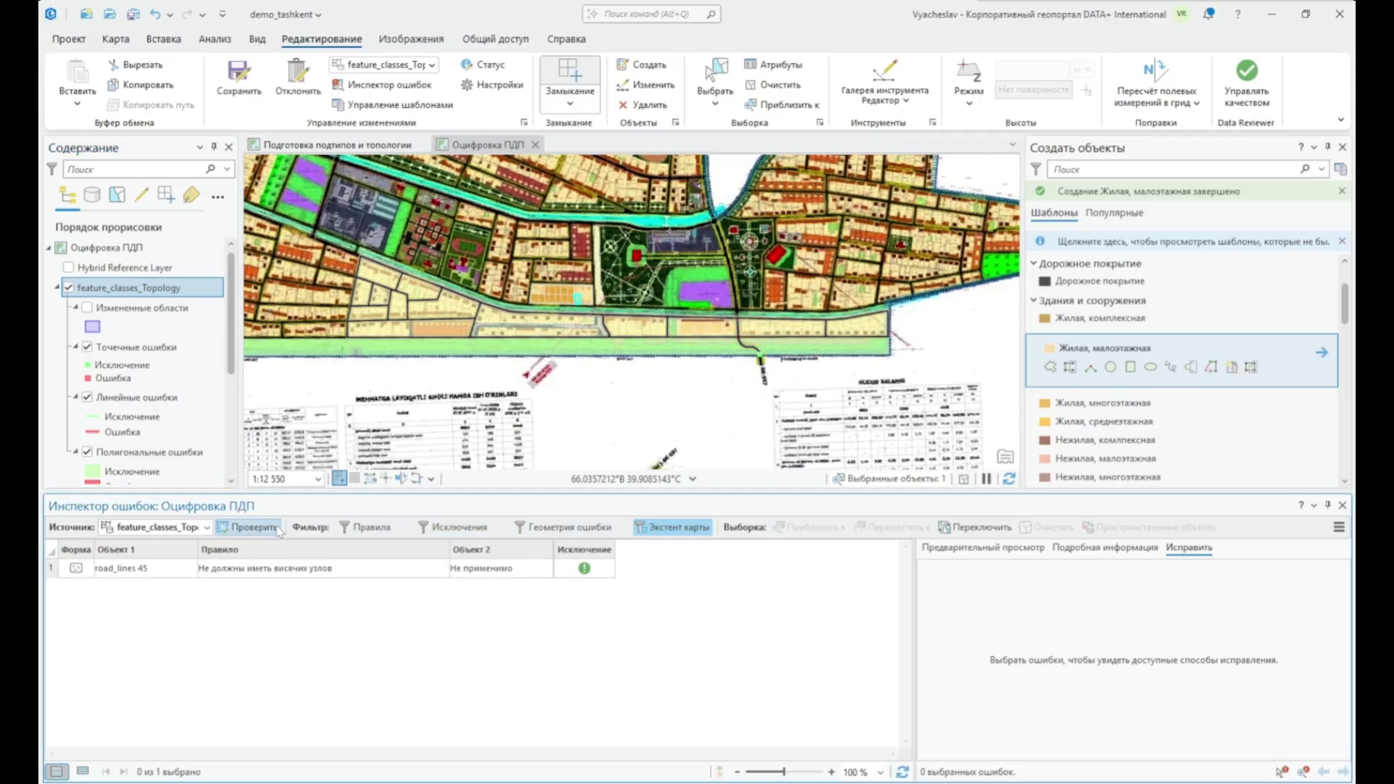
left_click(256, 81)
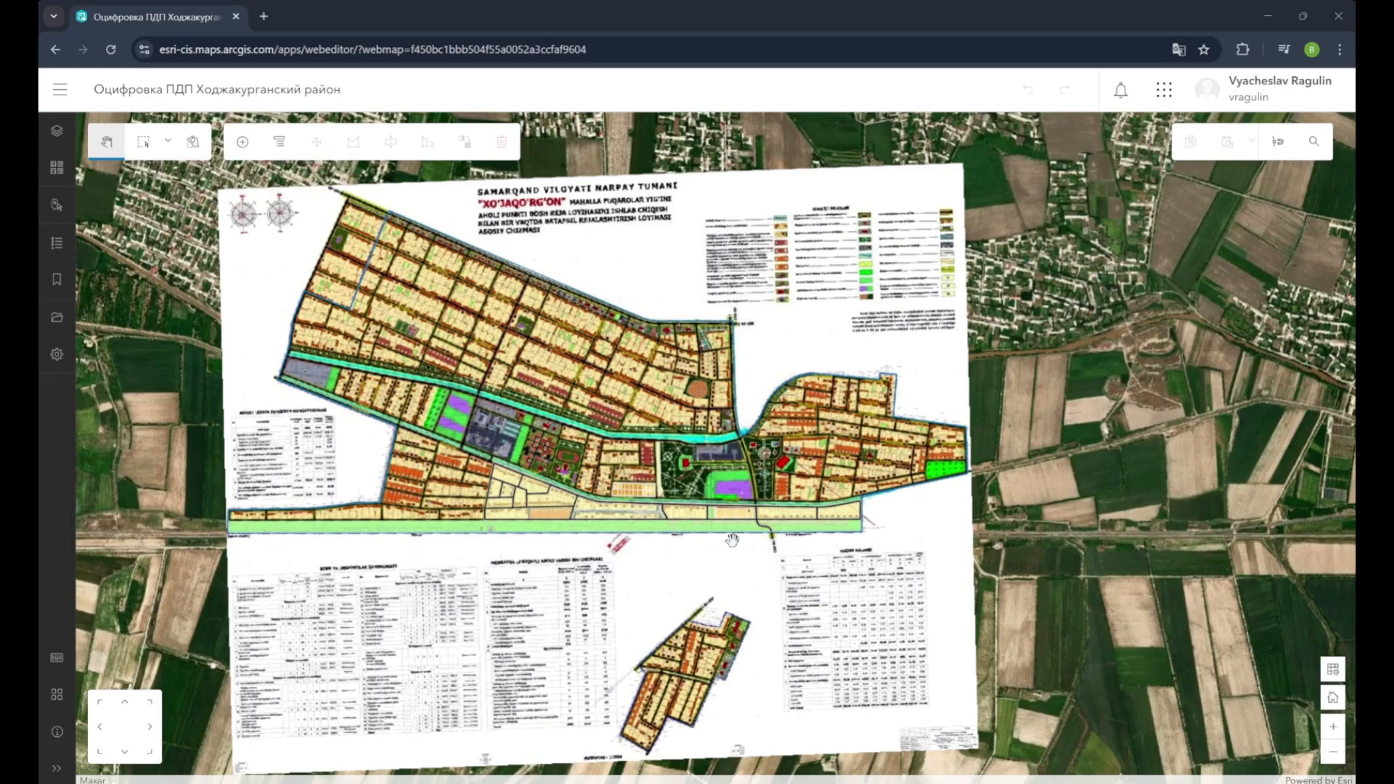
- In ArcGIS Web Editor, create a right-angled Жилая, малоэтажная building about 75 by 60 m in the western end of the block beside the diagonal road
scroll(723, 528, "up", 5)
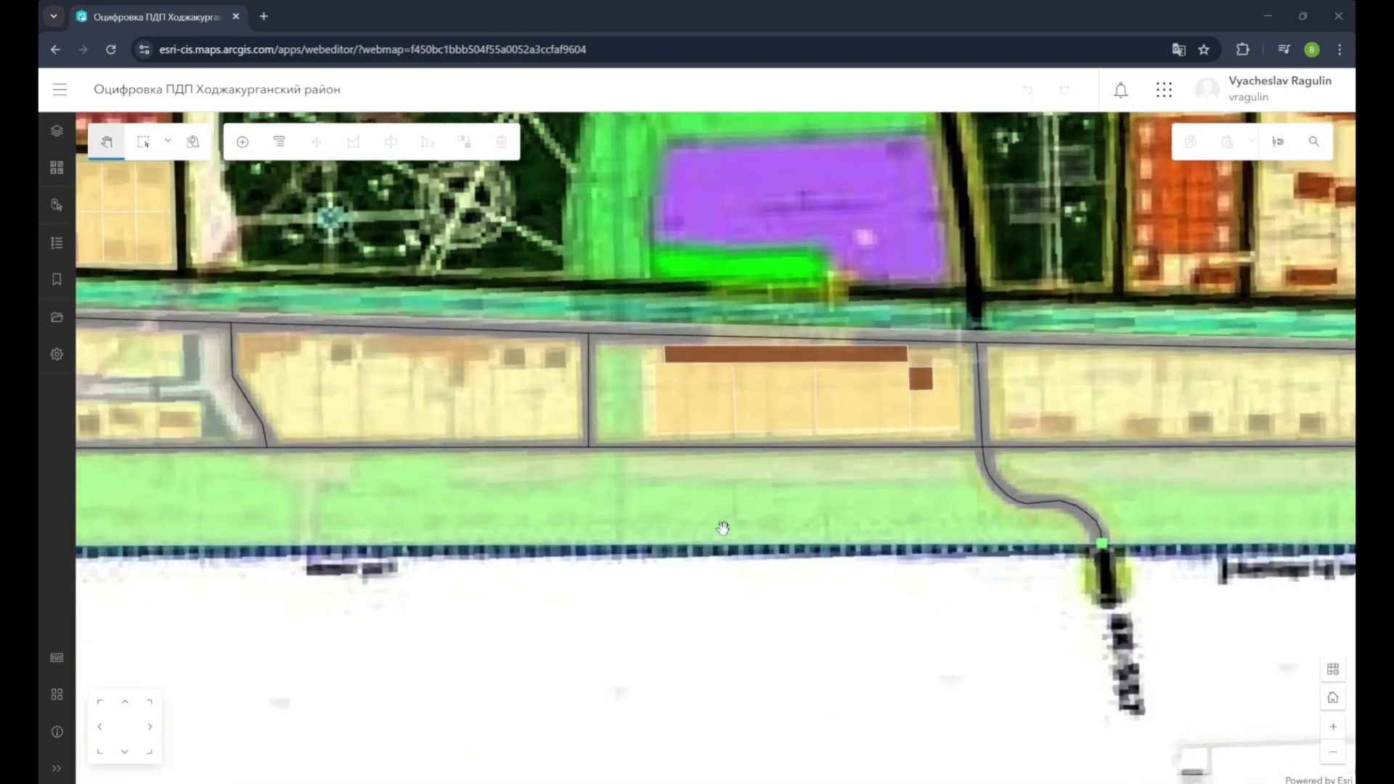
left_click_drag(853, 489, 551, 498)
left_click_drag(503, 453, 919, 441)
left_click_drag(468, 401, 643, 407)
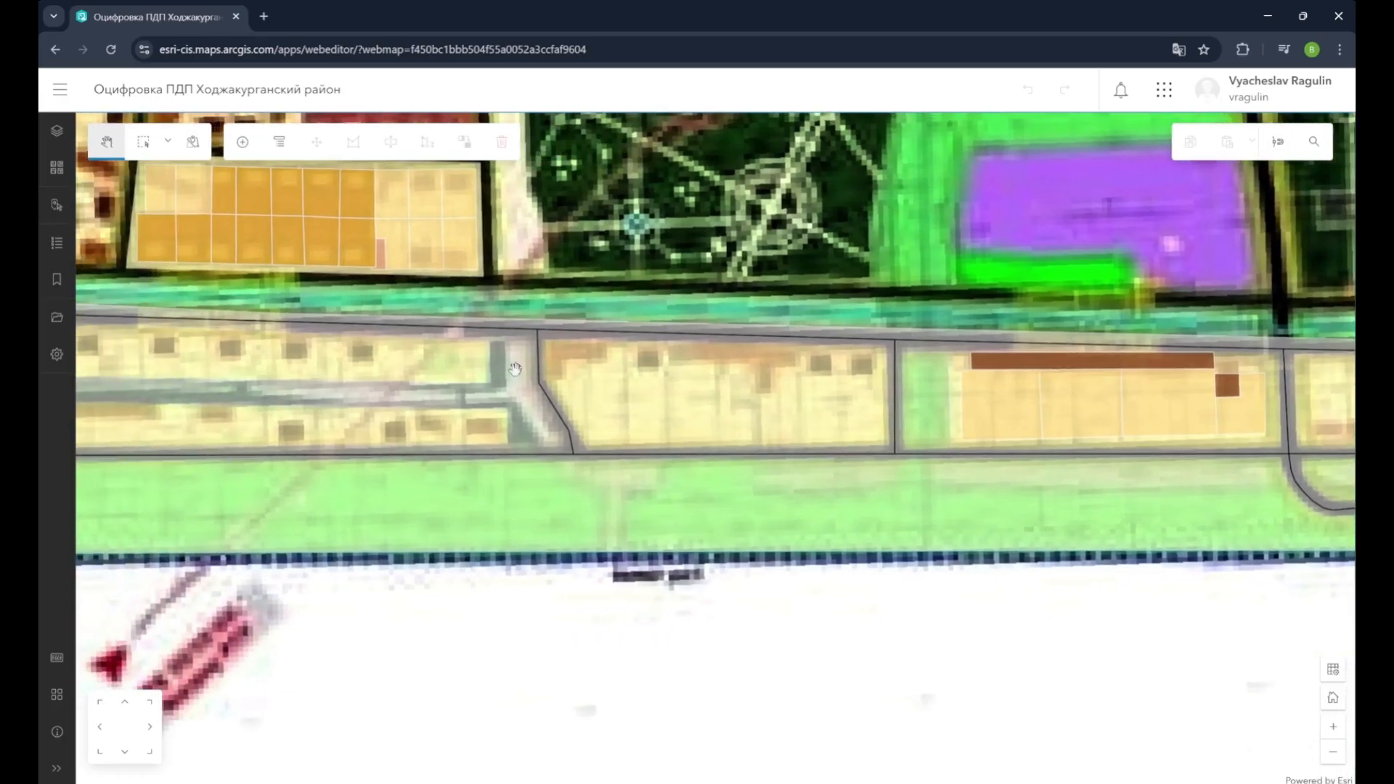
left_click(244, 142)
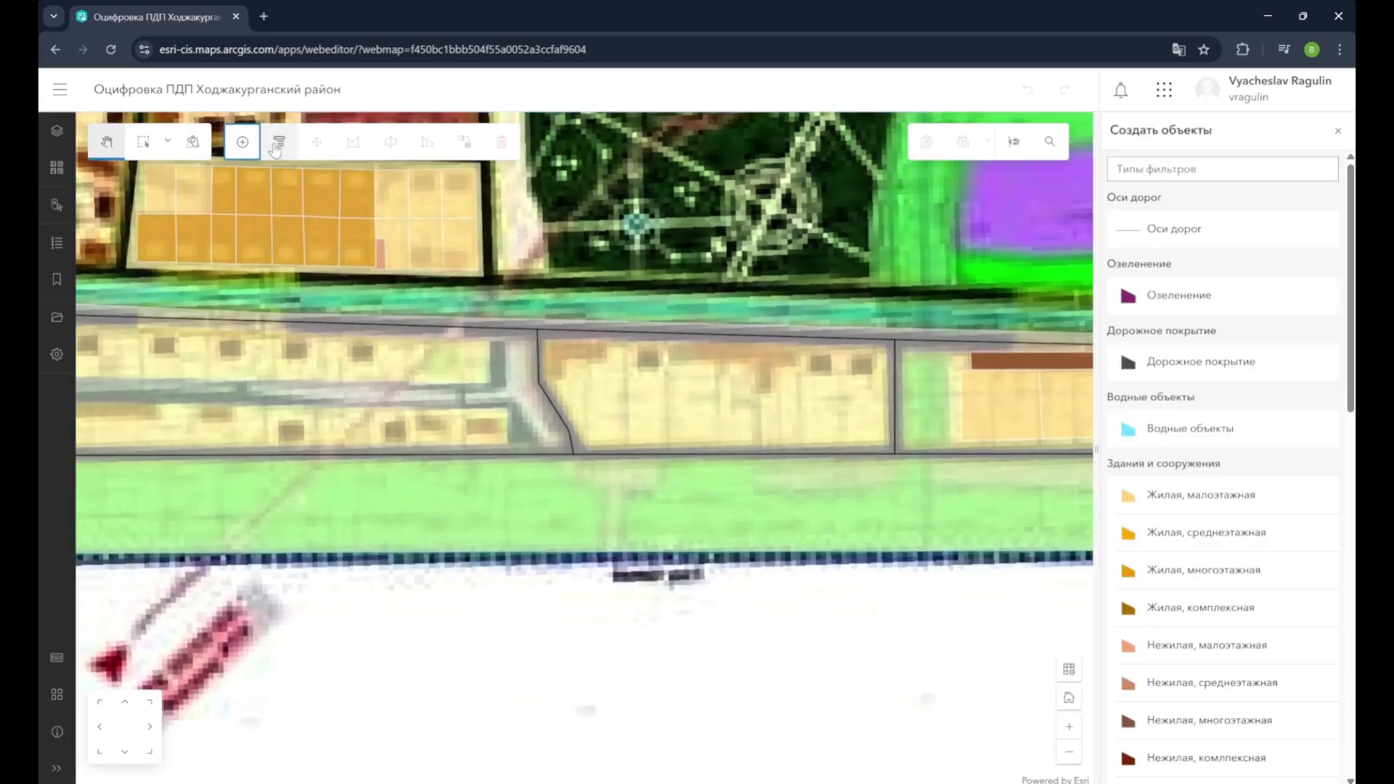
left_click(1209, 509)
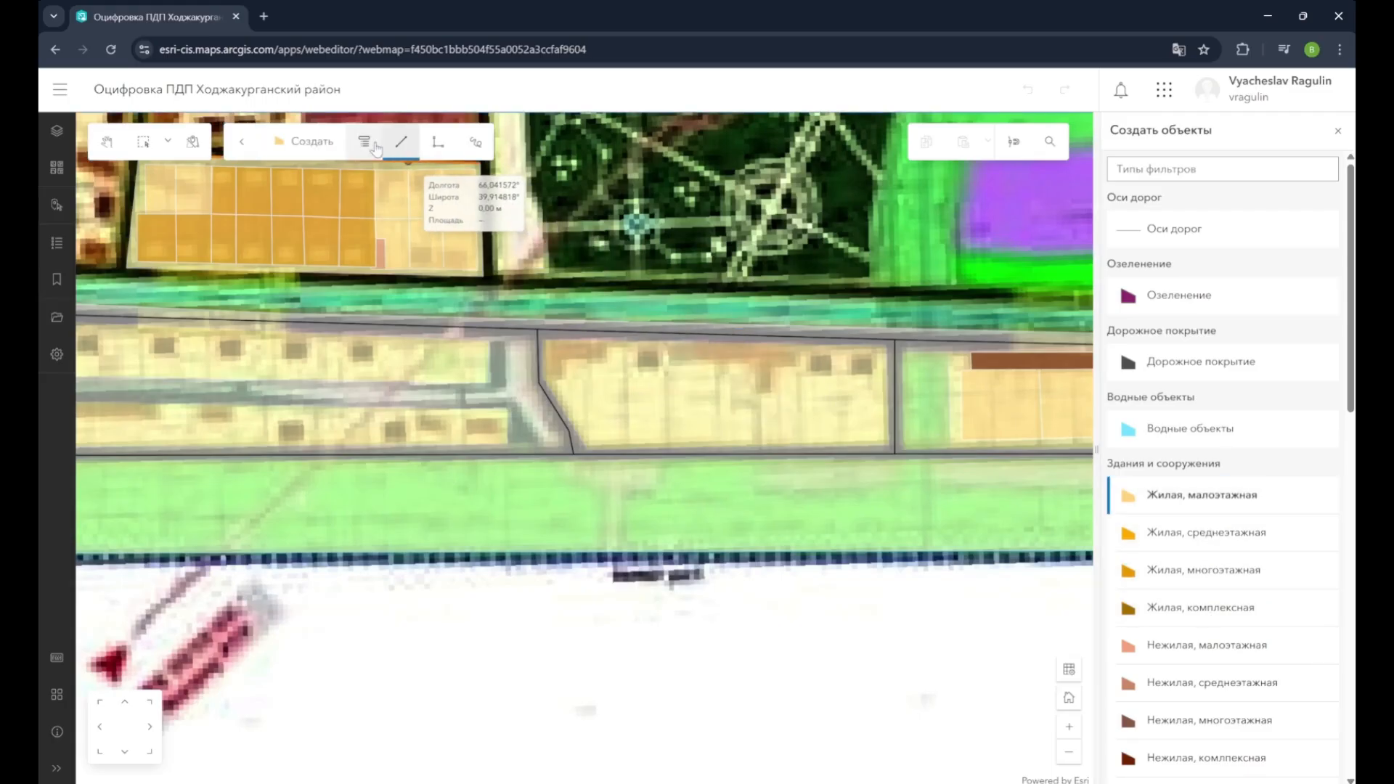
left_click(438, 141)
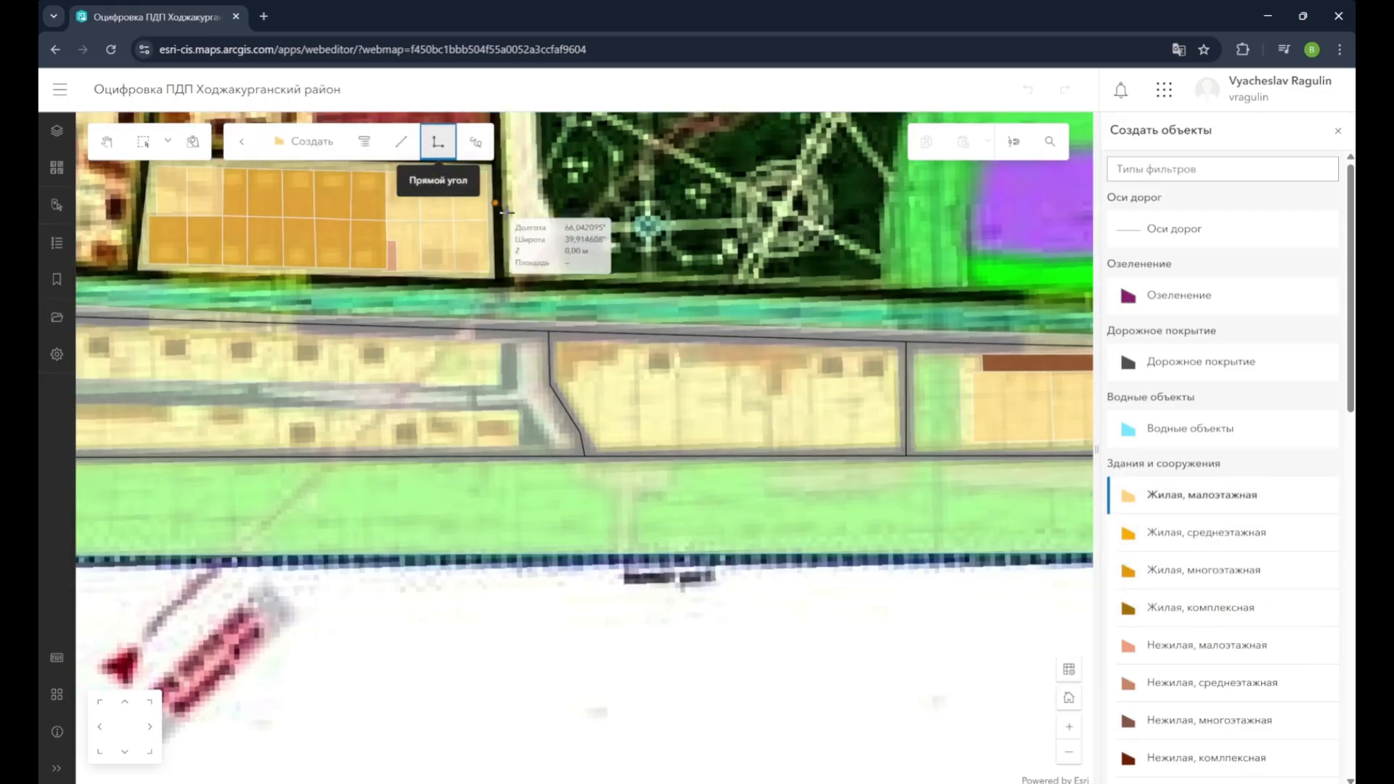
left_click(677, 442)
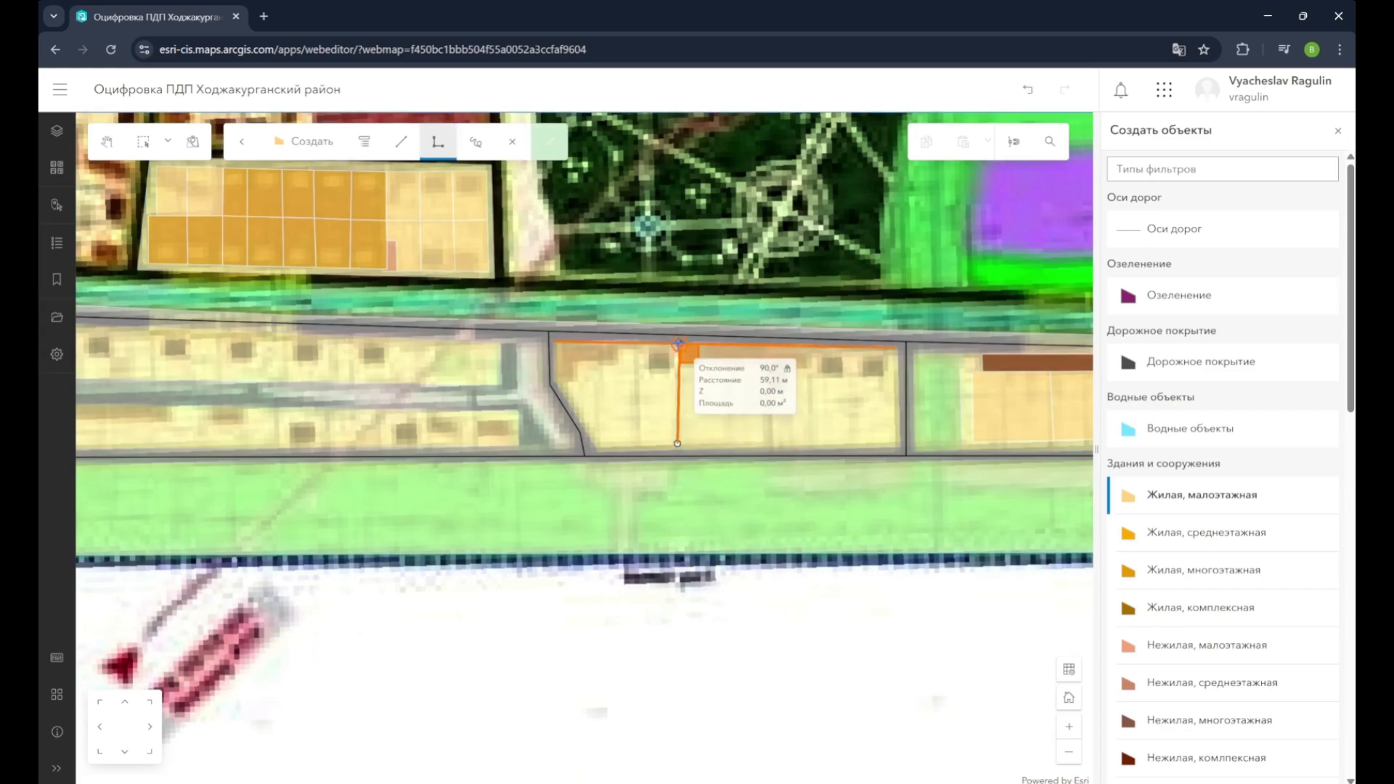
left_click(677, 344)
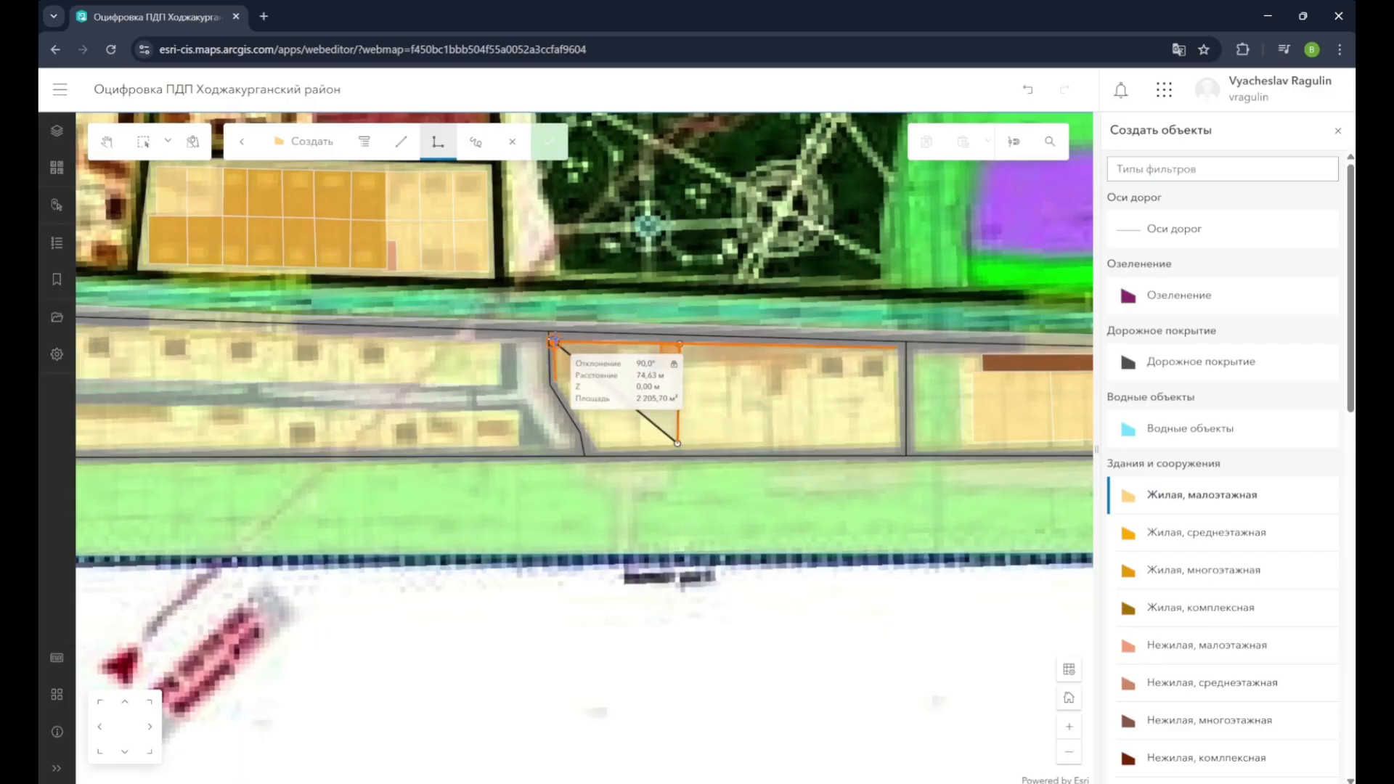
left_click(553, 340)
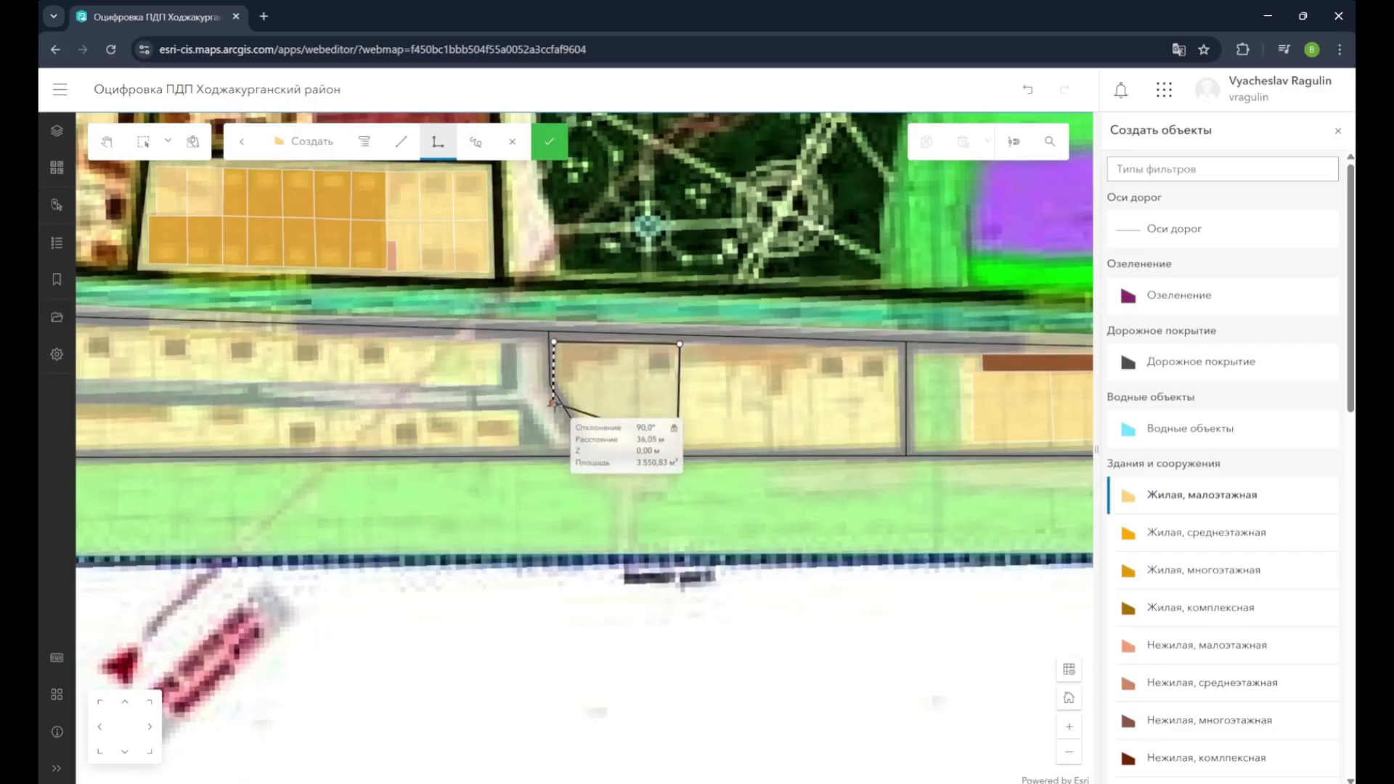
left_click(552, 442)
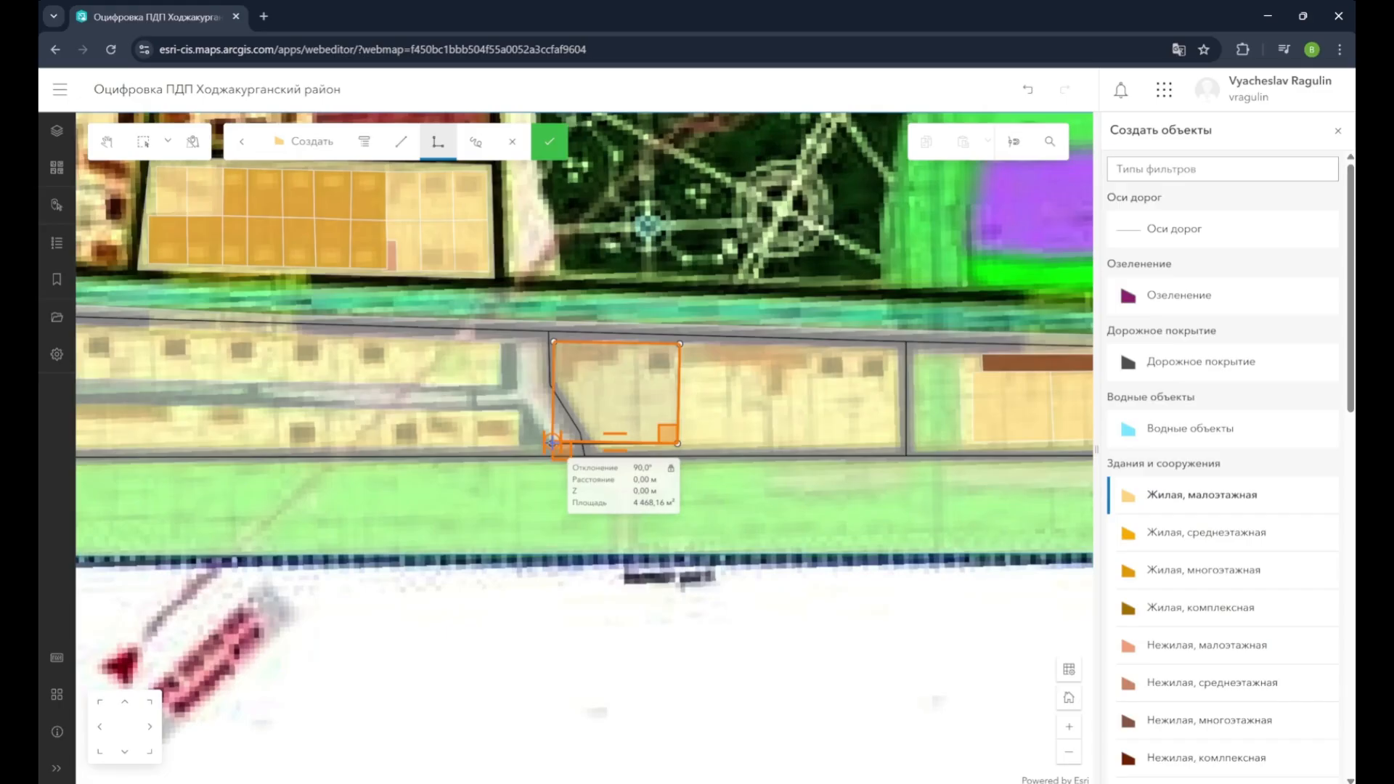
double_click(553, 442)
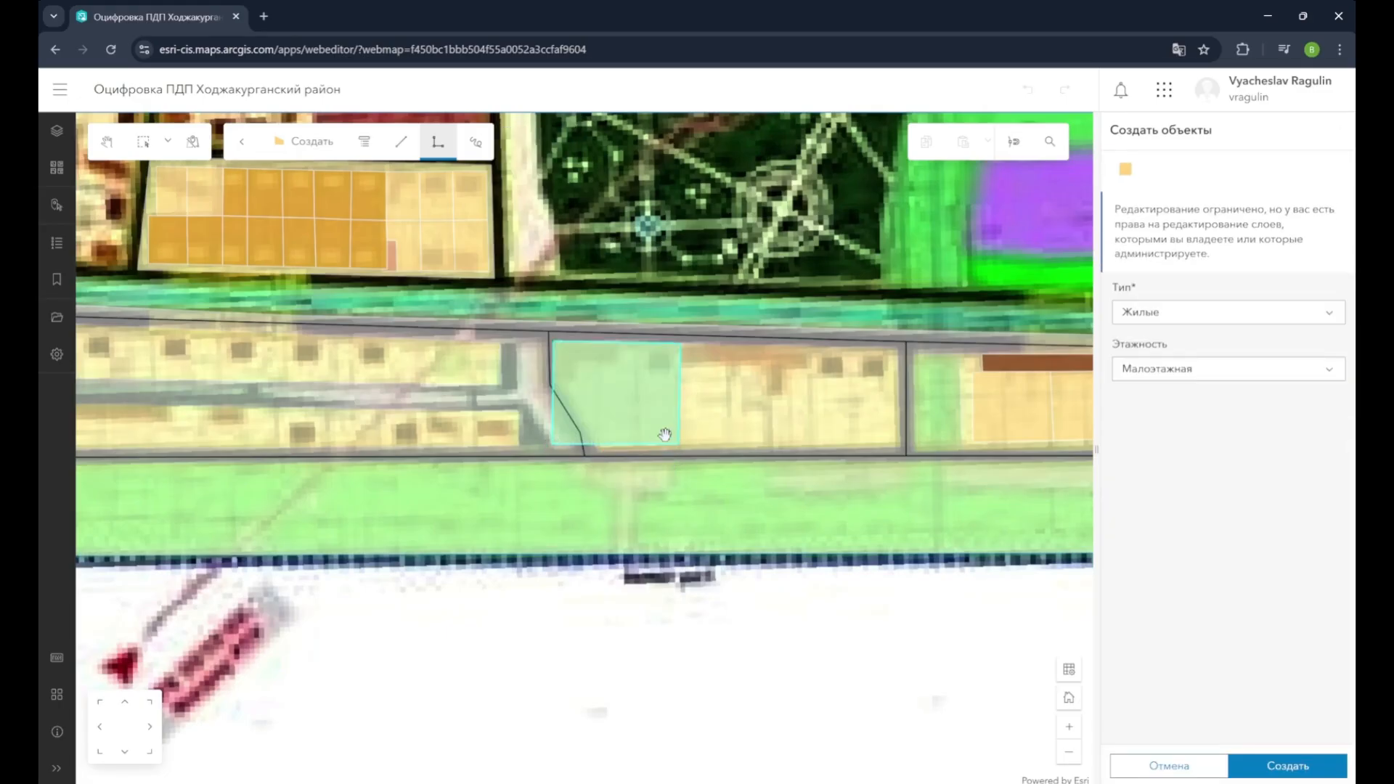
left_click(1282, 764)
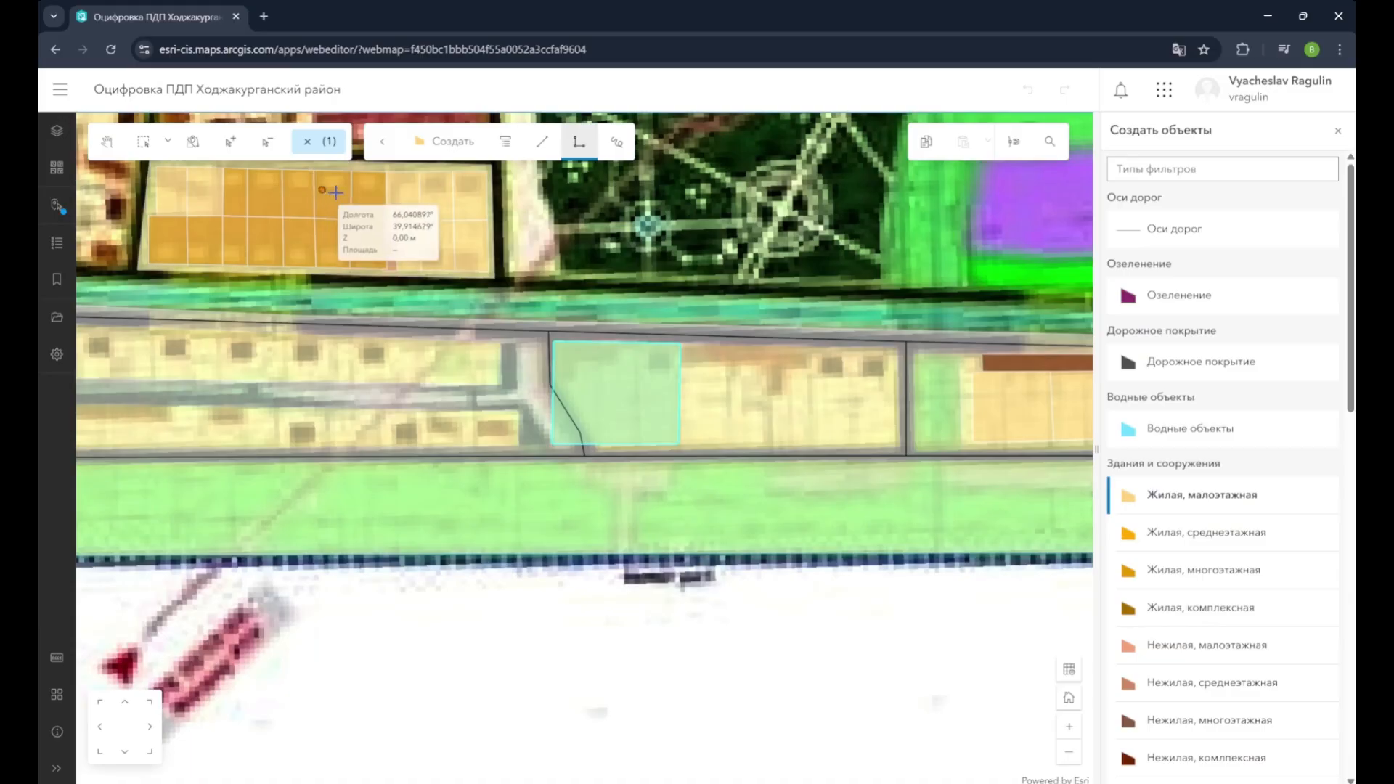
left_click(381, 145)
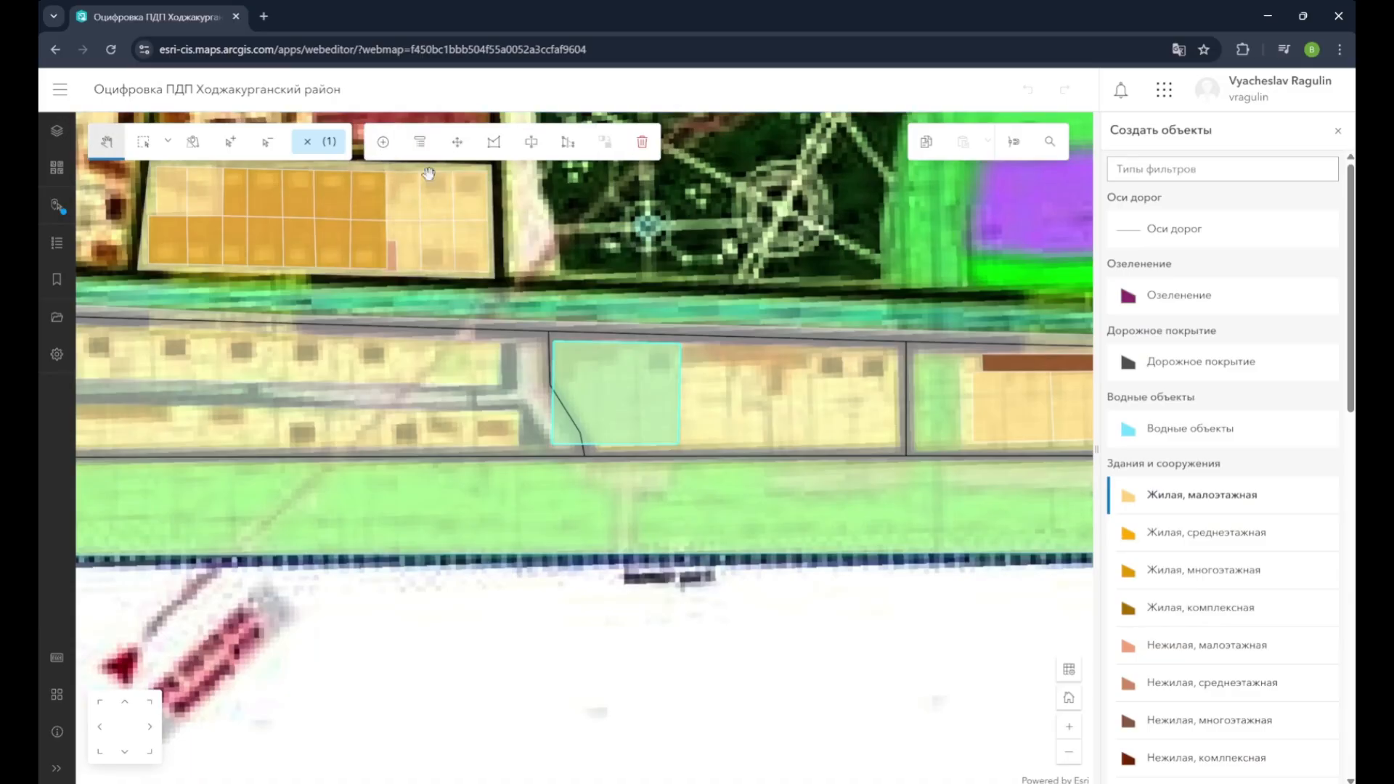
- Split the new building into three parts with two north-south lines running across it
left_click(531, 144)
left_click(645, 419)
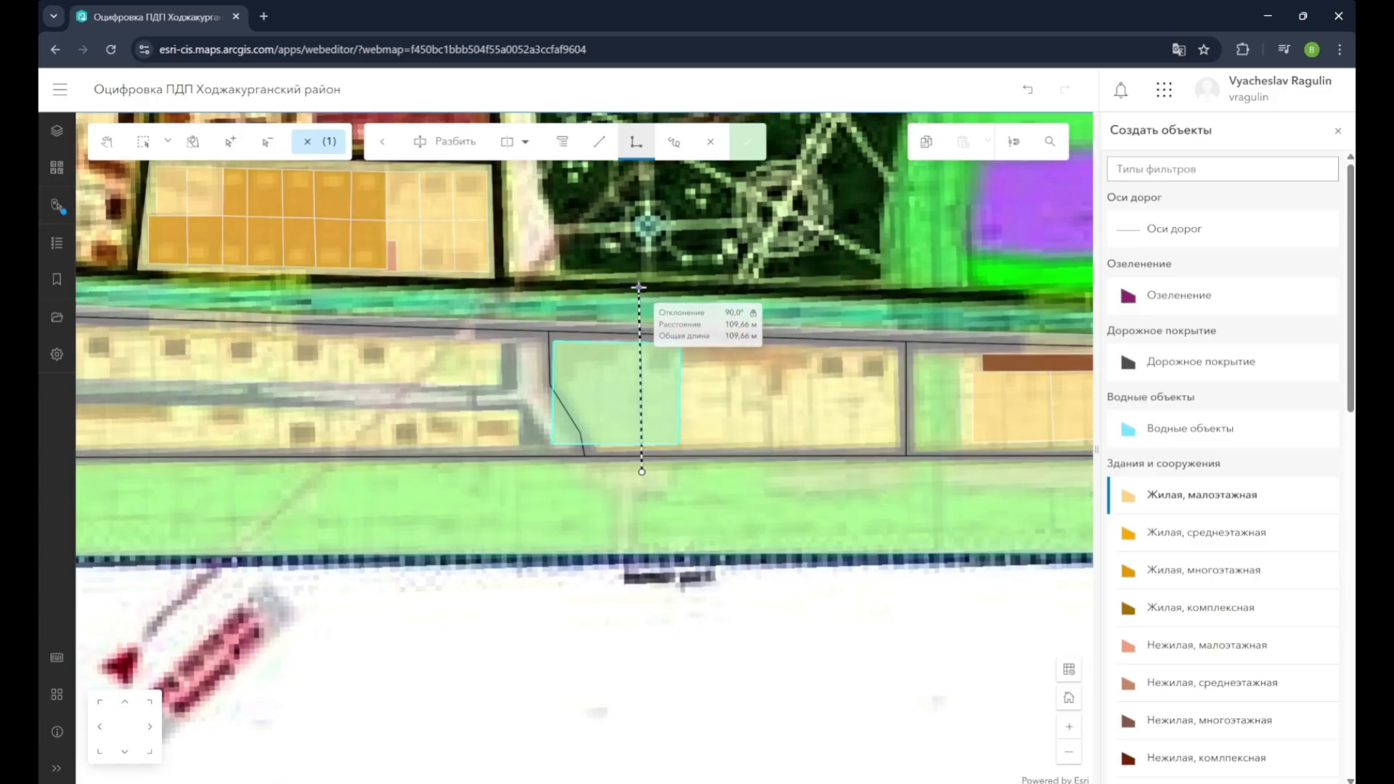
double_click(636, 289)
left_click(602, 465)
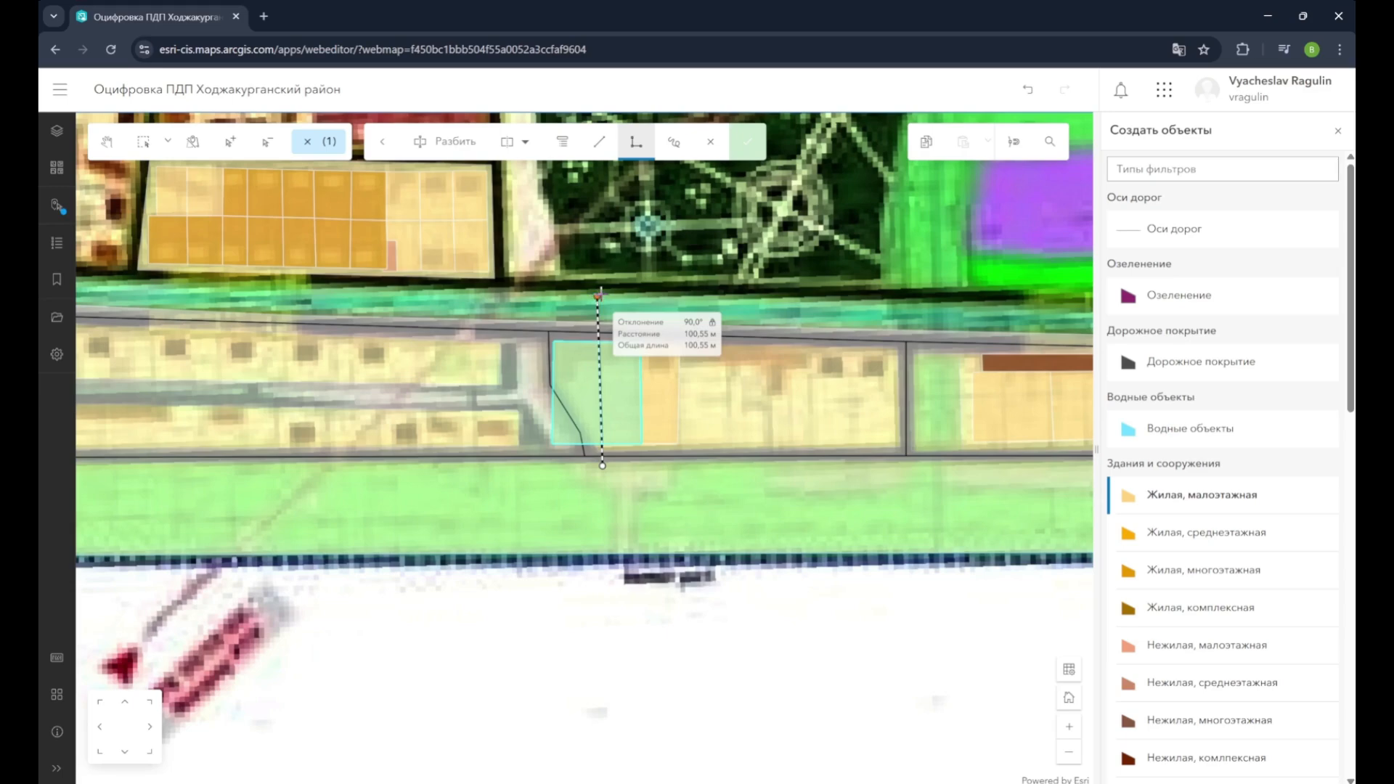
double_click(603, 293)
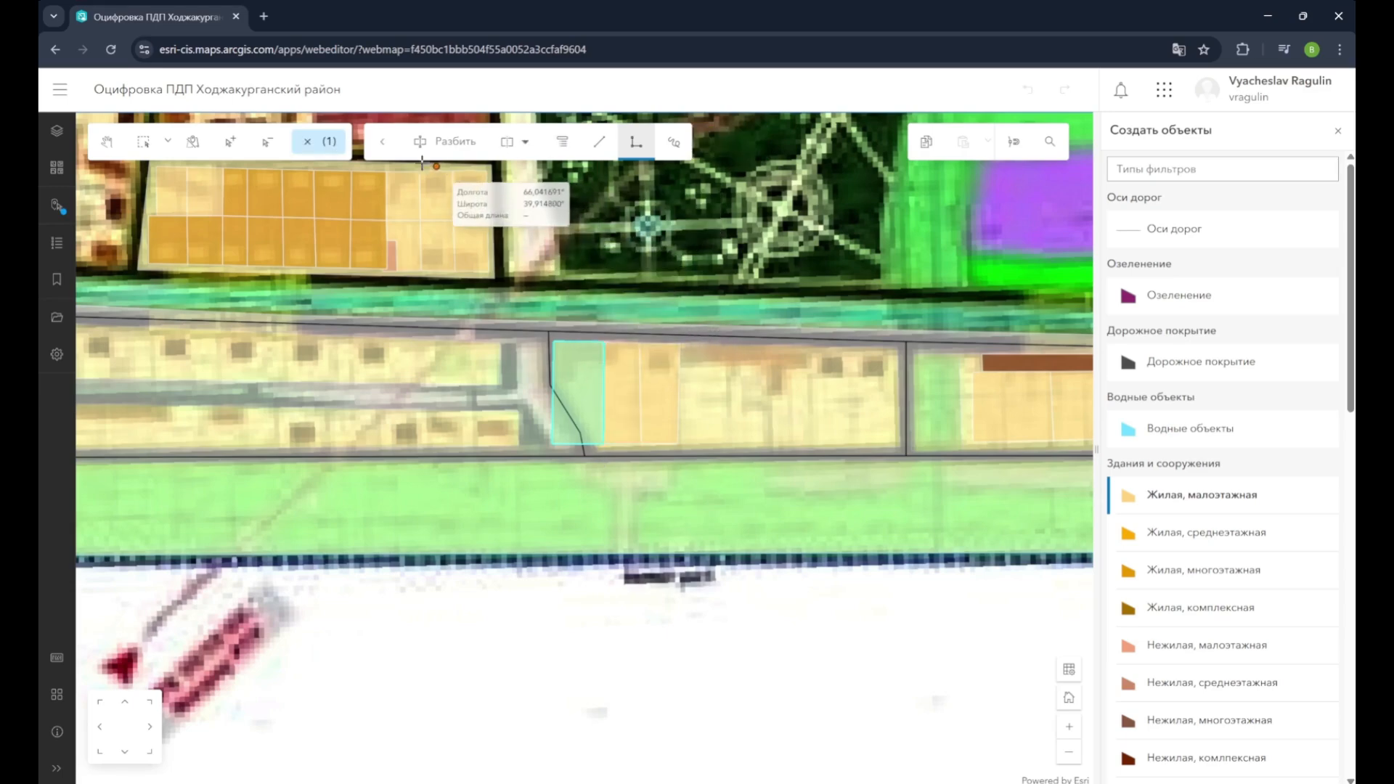
left_click(387, 145)
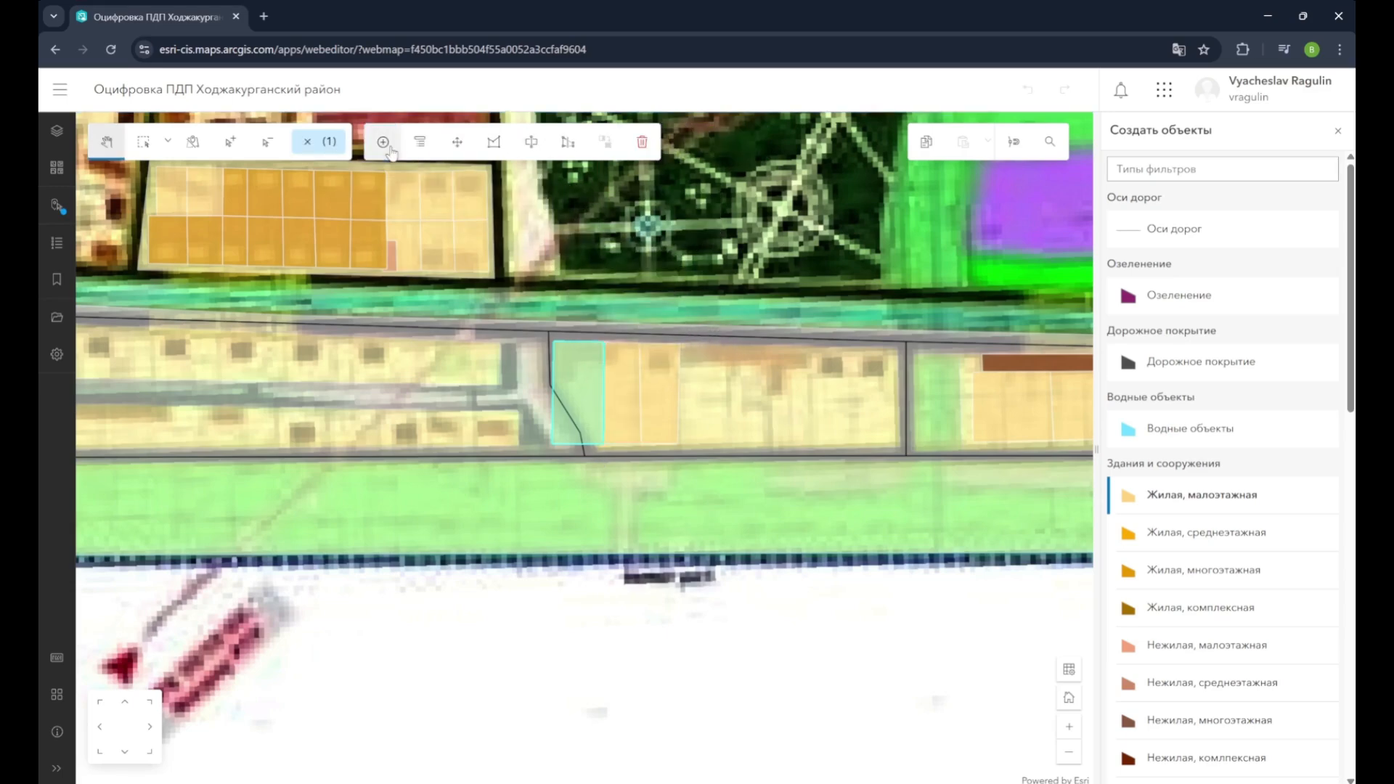
- Reshape the westernmost building along the diagonal zone boundary so it no longer overlaps the road, and clear the selection
left_click(568, 142)
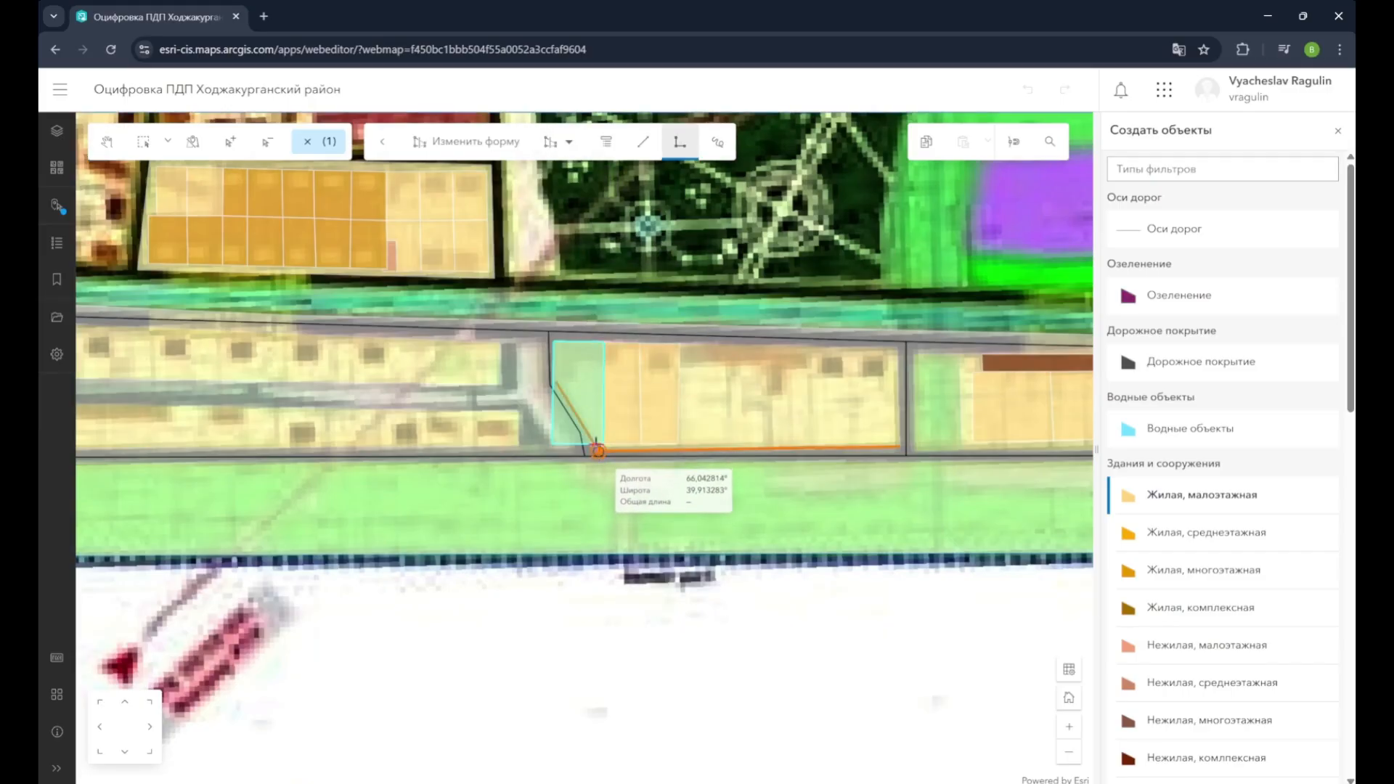
left_click(599, 453)
double_click(524, 336)
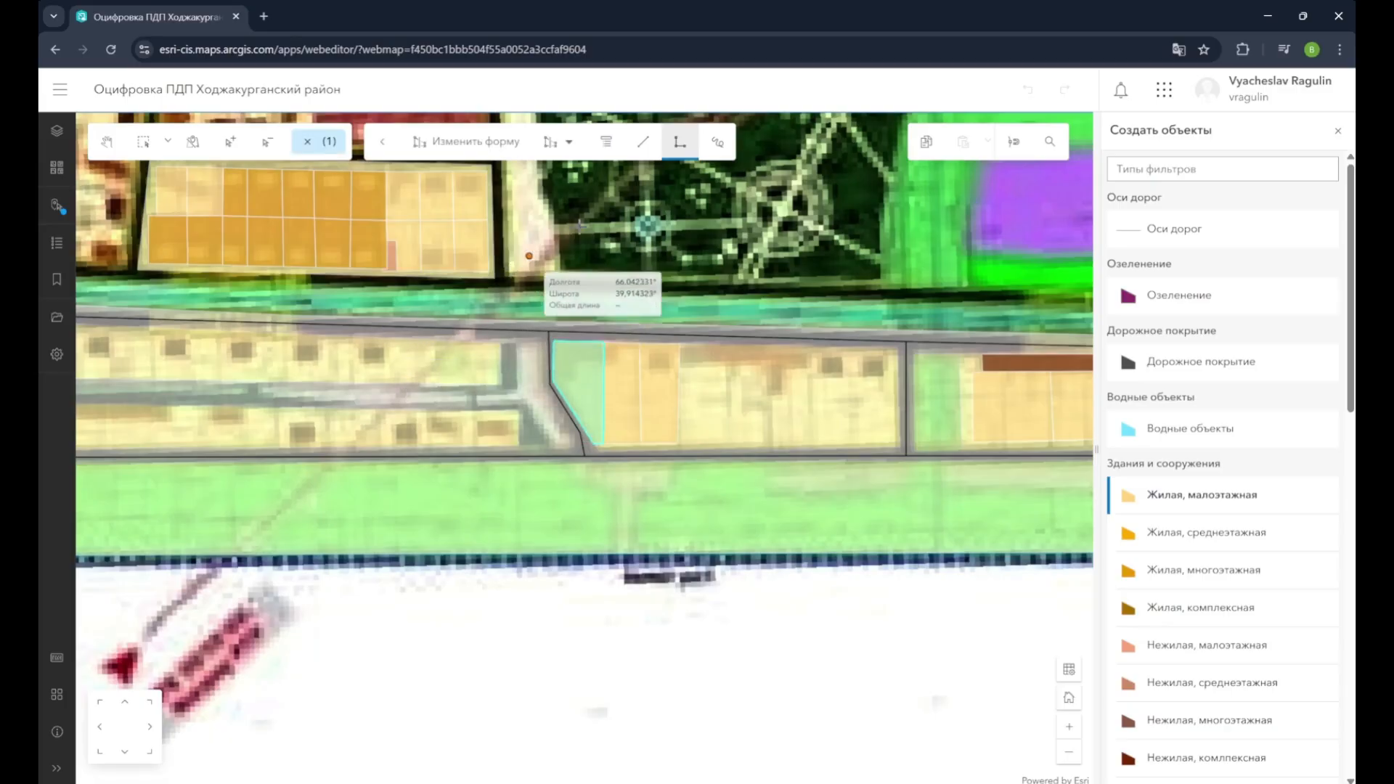
left_click(308, 142)
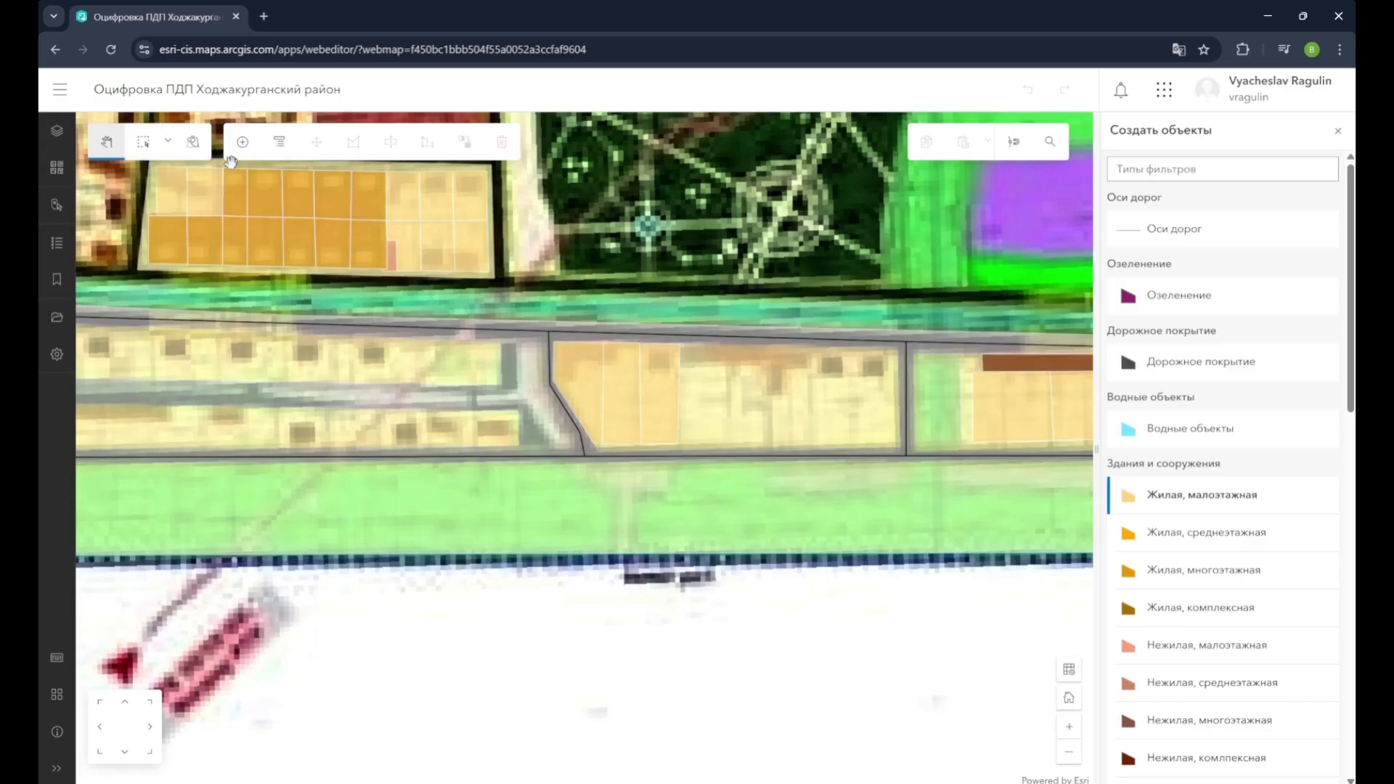
- Select the three new residential buildings together, leaving out the functional zone and other overlapping features
left_click(143, 141)
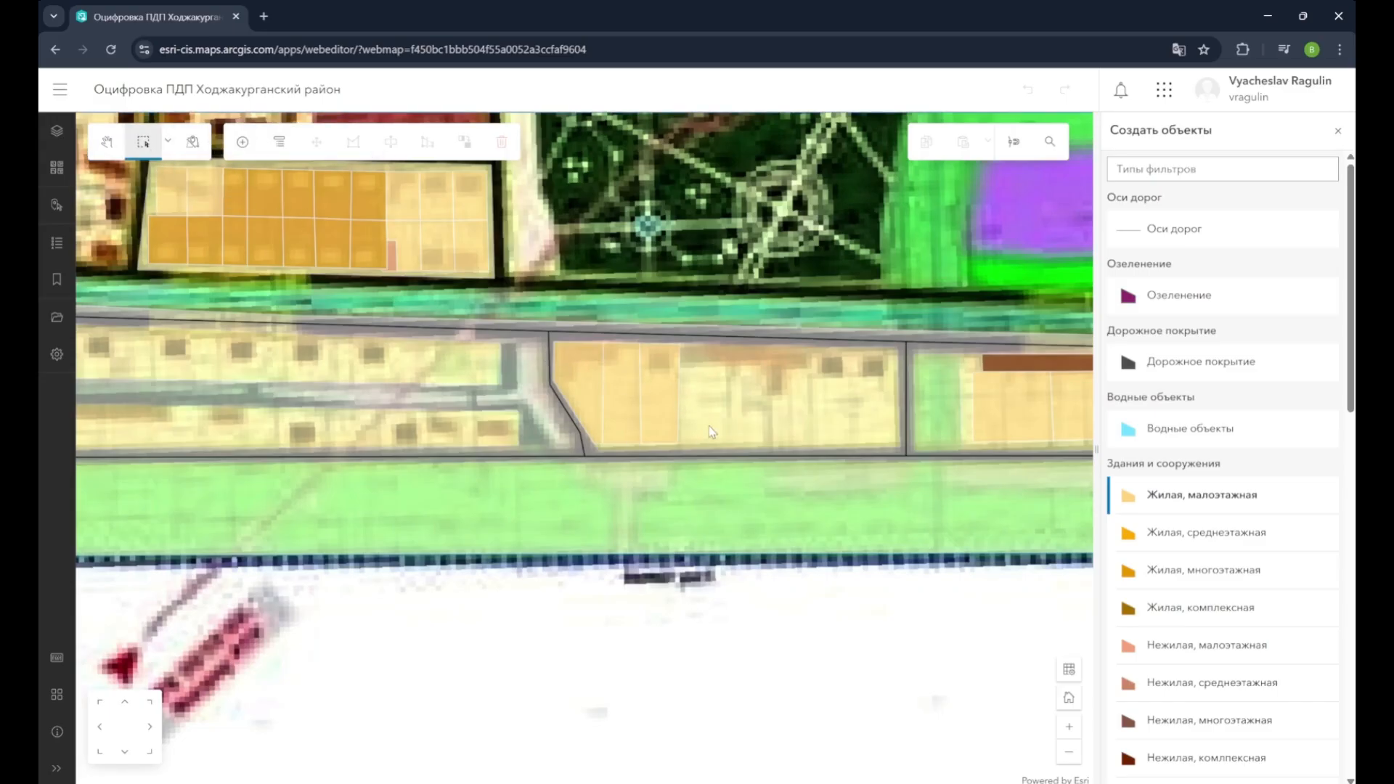
left_click_drag(608, 380, 603, 403)
left_click(627, 385)
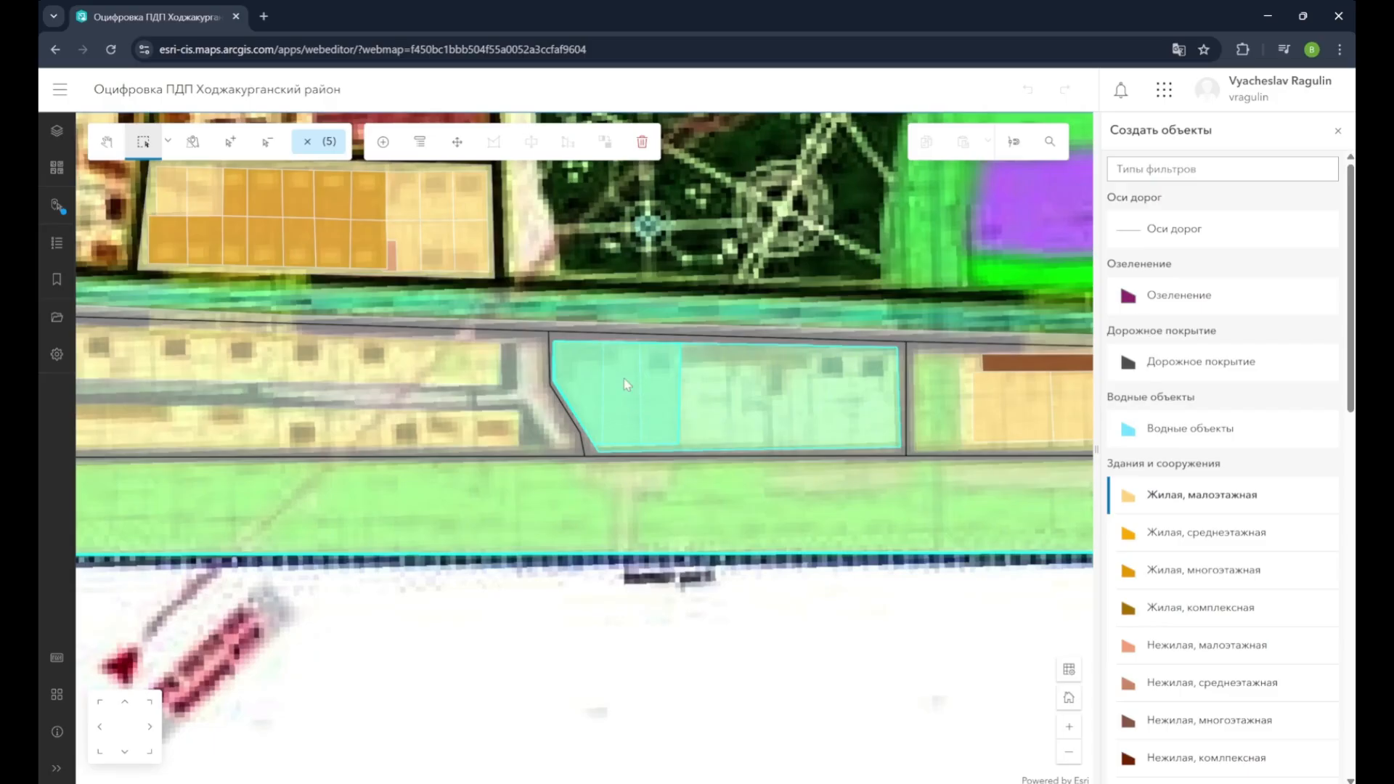
left_click(599, 376)
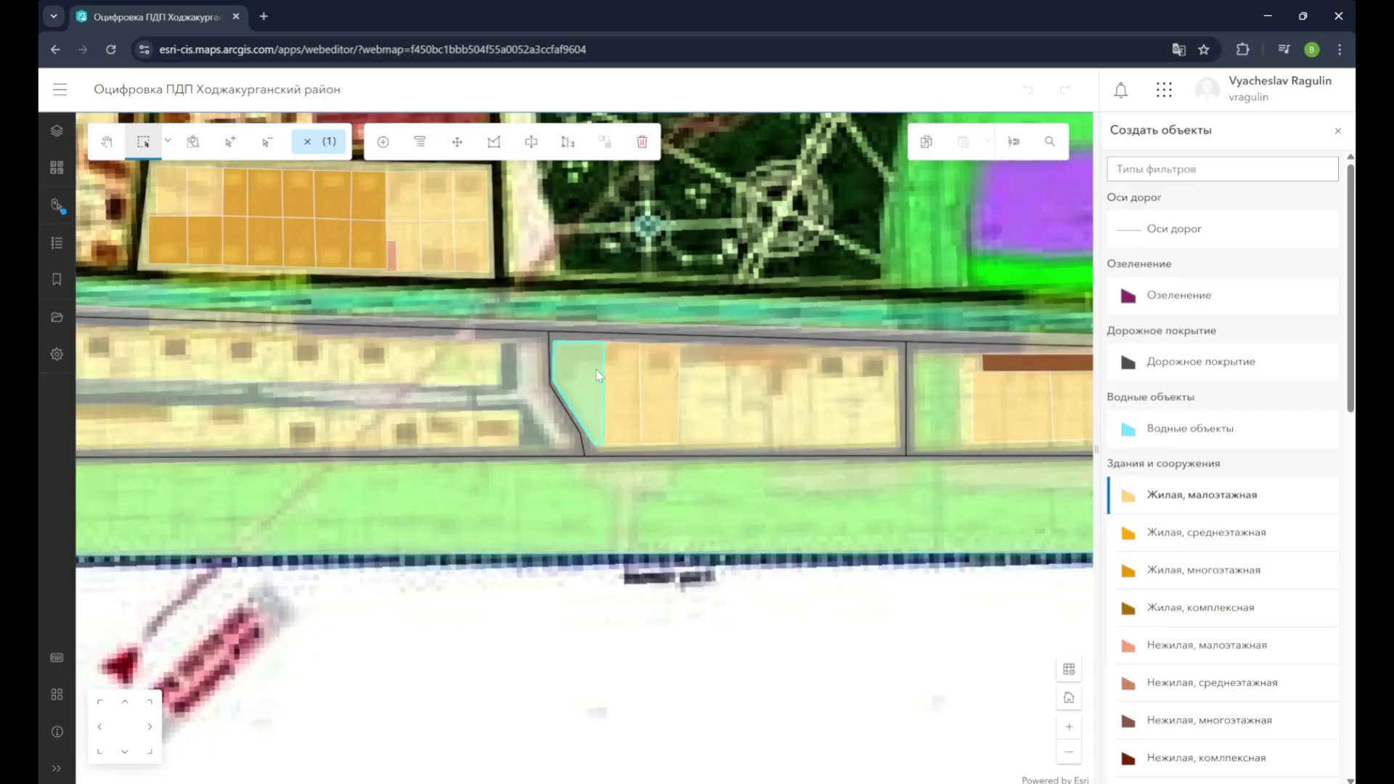
left_click(636, 382, "shift")
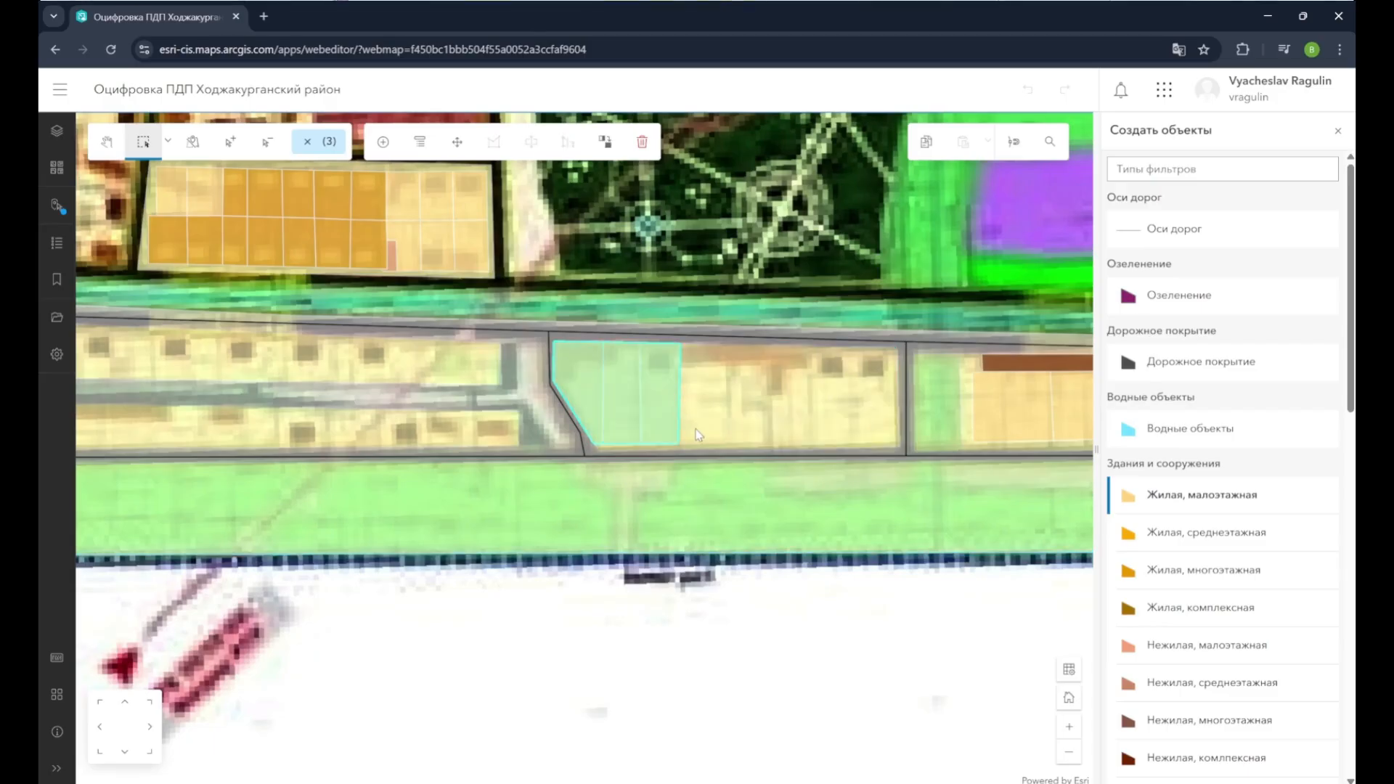